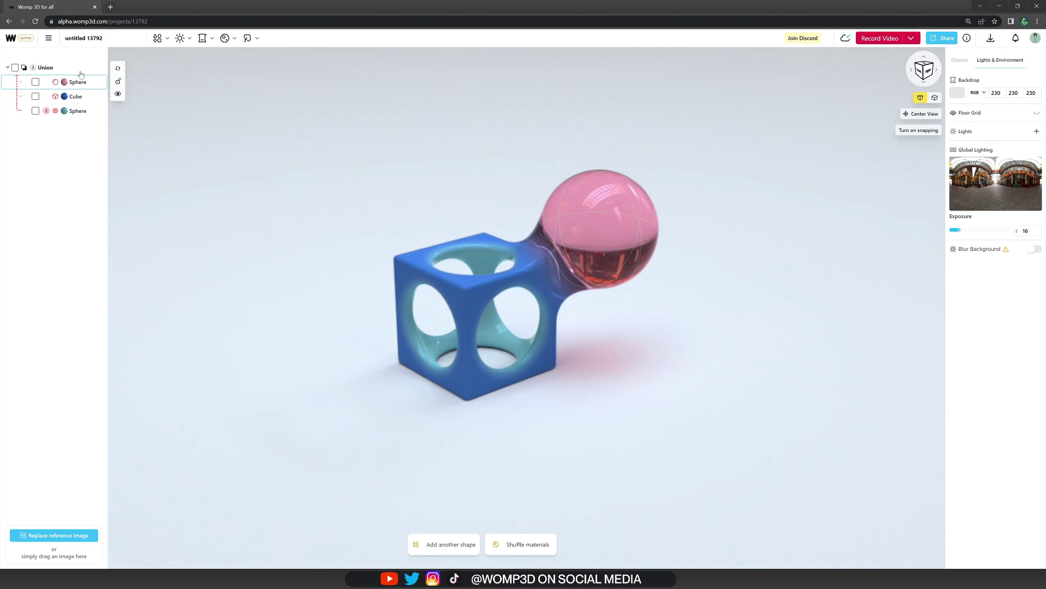
Delete the existing Union group of two spheres and a cube from the scene.
click(78, 68)
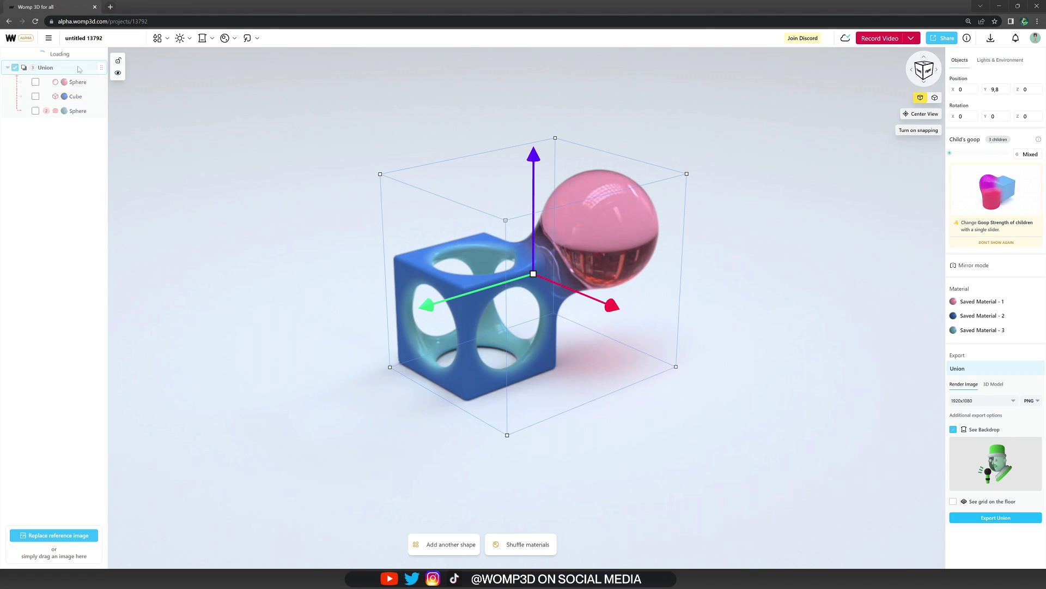
key(Delete)
Create a new dark red backdrop colour, RGB about 120, 28, 28.
click(204, 43)
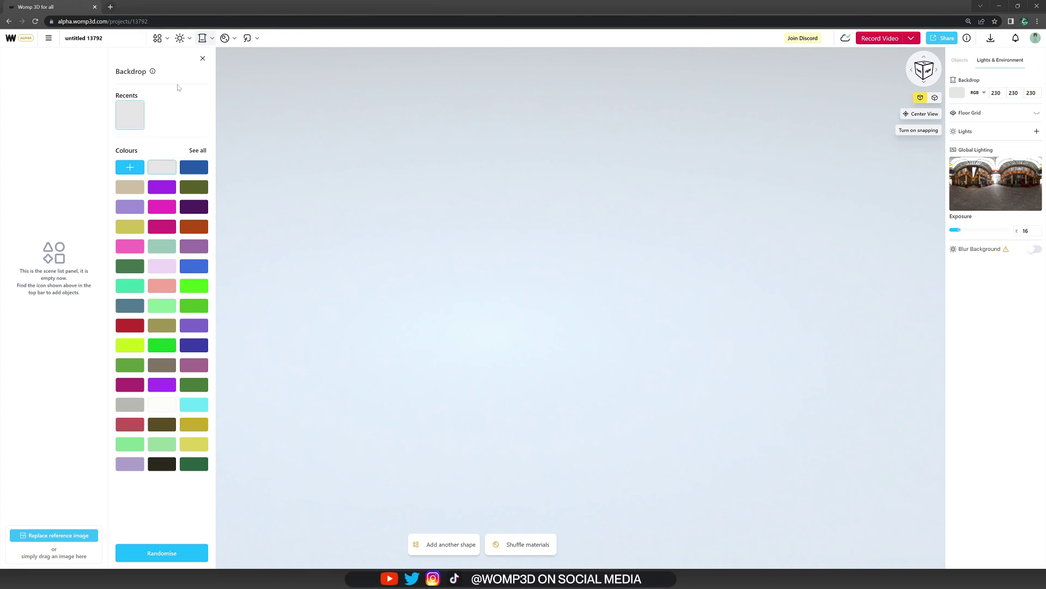
click(130, 167)
drag(254, 134, 291, 105)
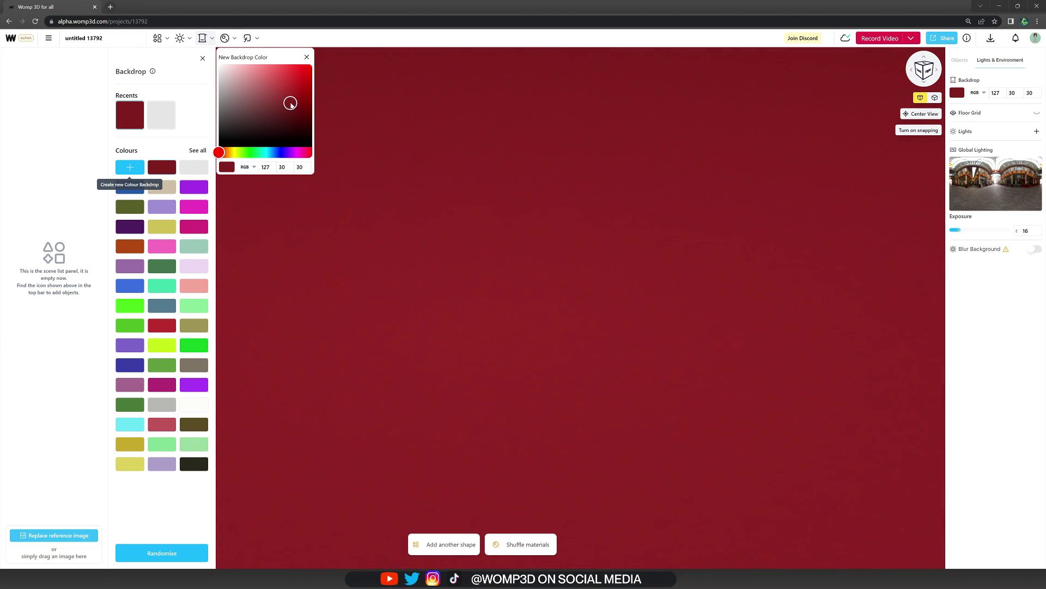
click(307, 57)
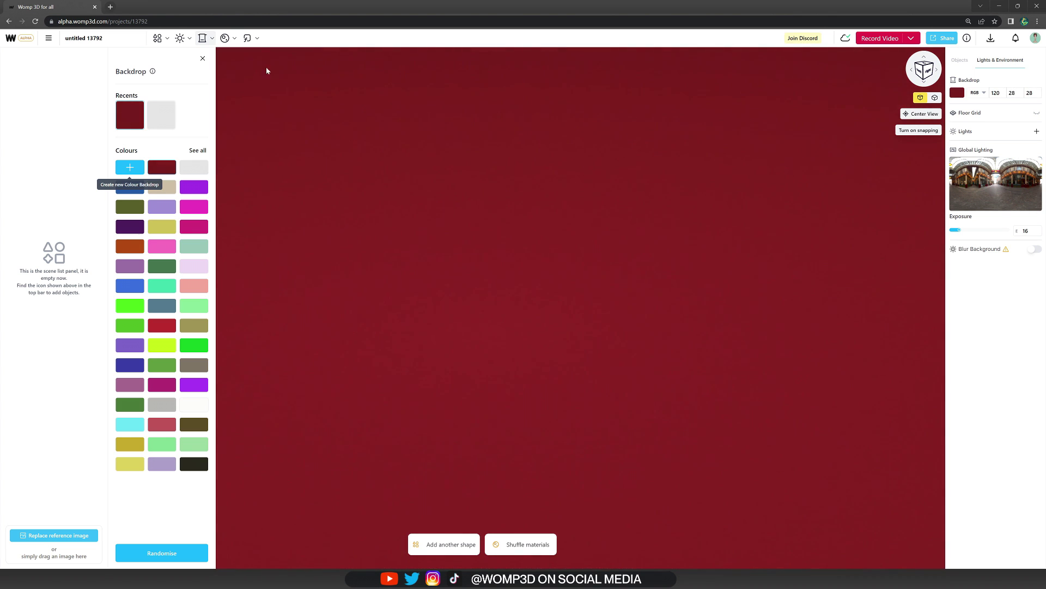
click(203, 59)
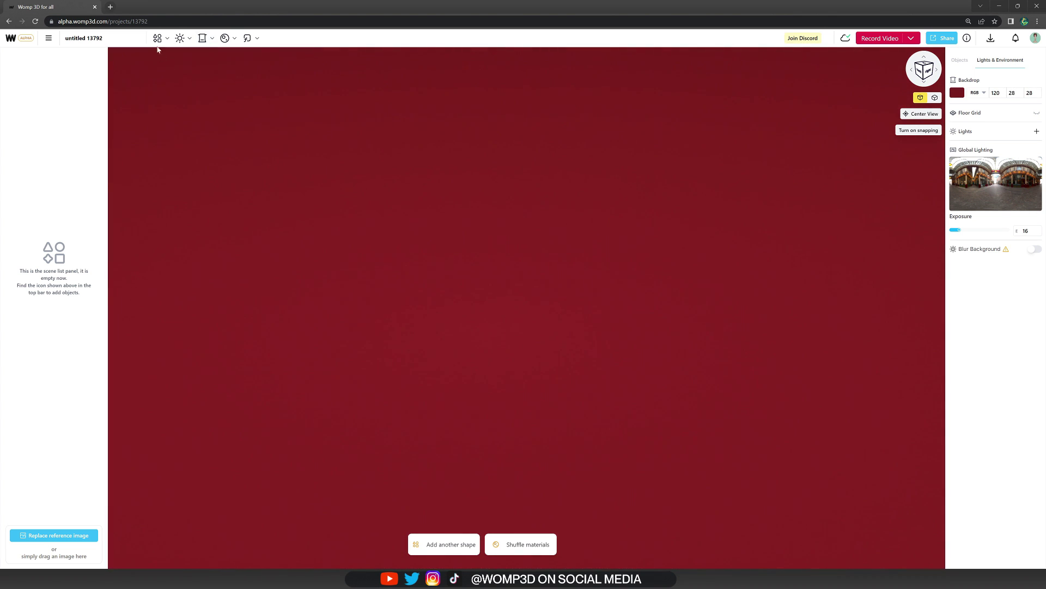
Add a cylinder primitive, set its roundness to 80 and lower its height to about 80.
click(157, 39)
click(145, 100)
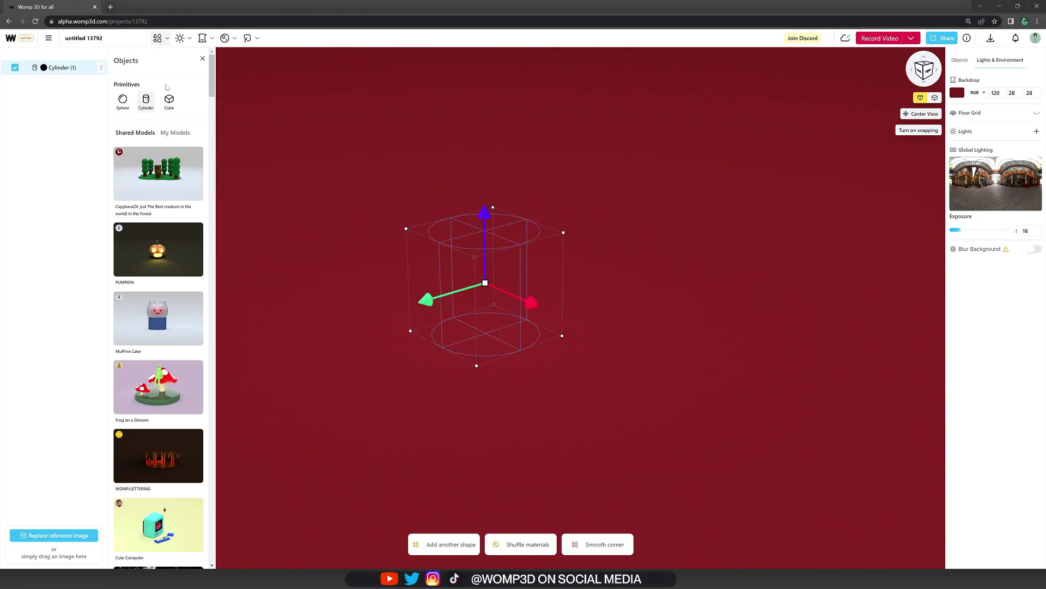
click(203, 59)
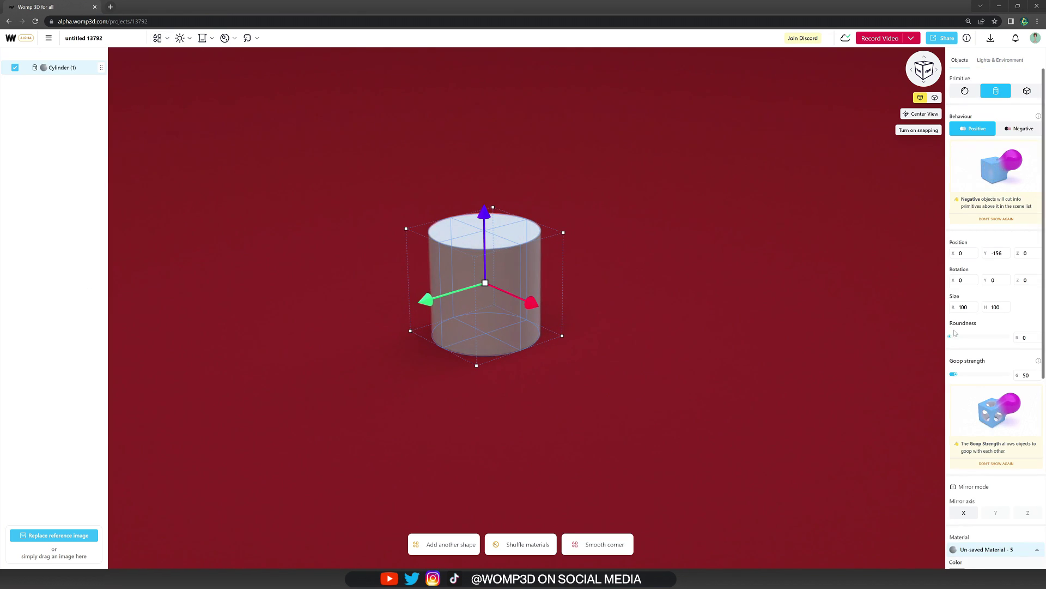
drag(951, 336, 999, 339)
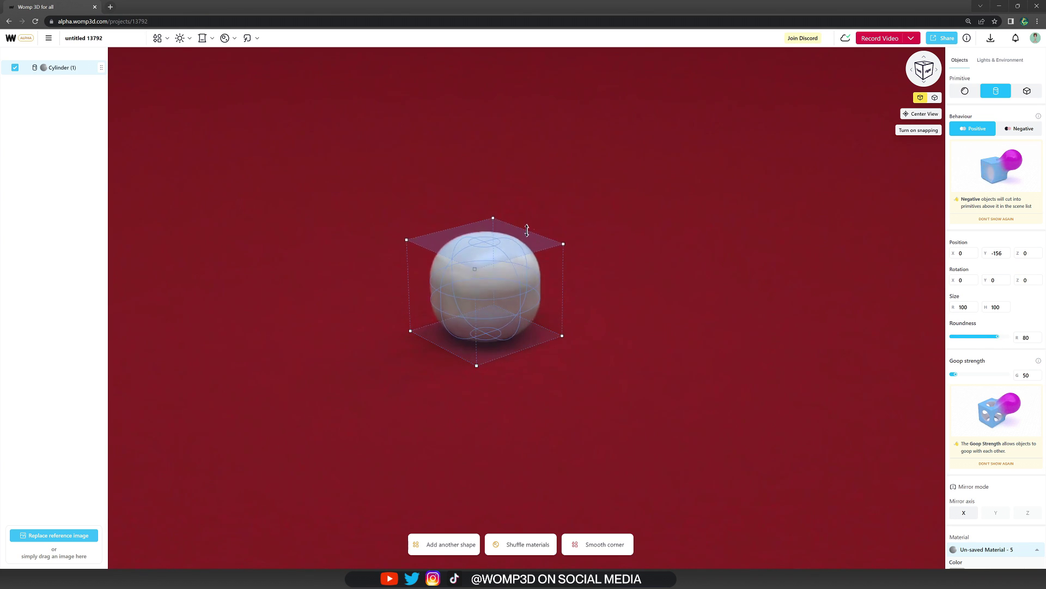
drag(527, 239, 527, 240)
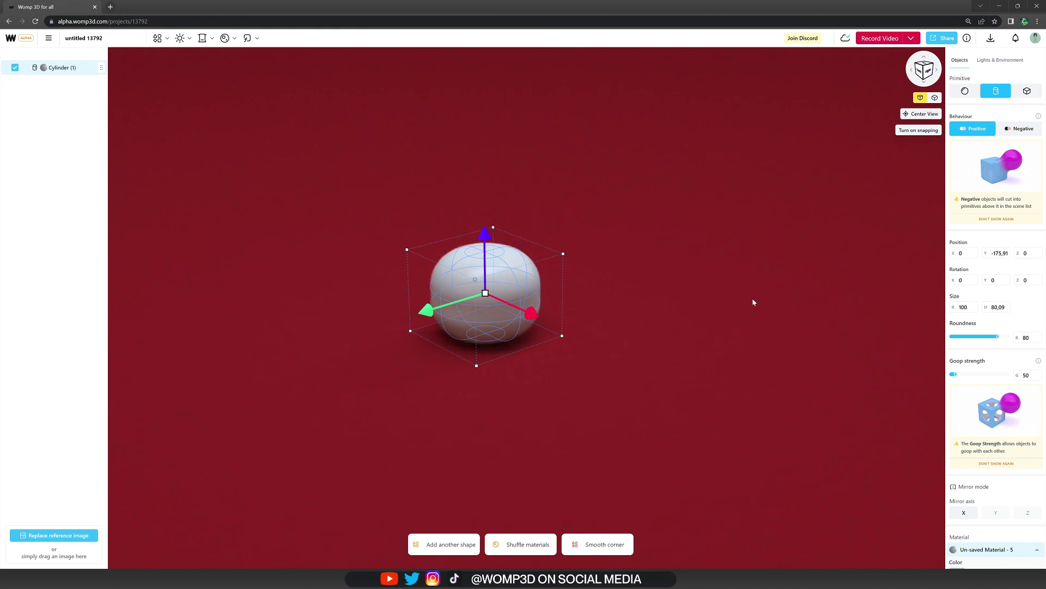
Give the cylinder a dark brown material colour, RGB about 89, 52, 37, and raise its roughness.
scroll(1011, 396, down, 4)
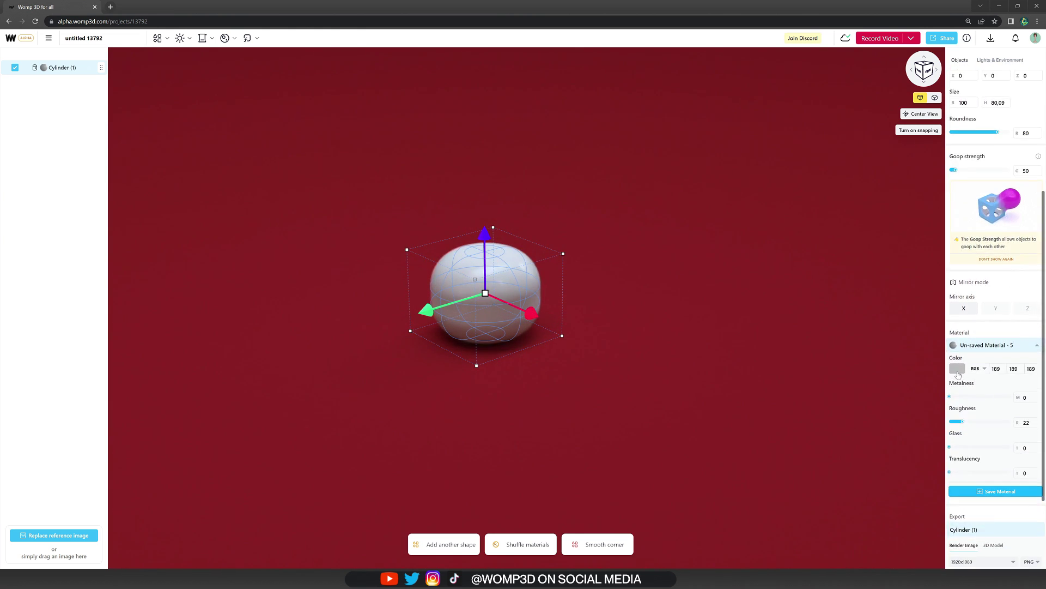
click(957, 374)
click(857, 449)
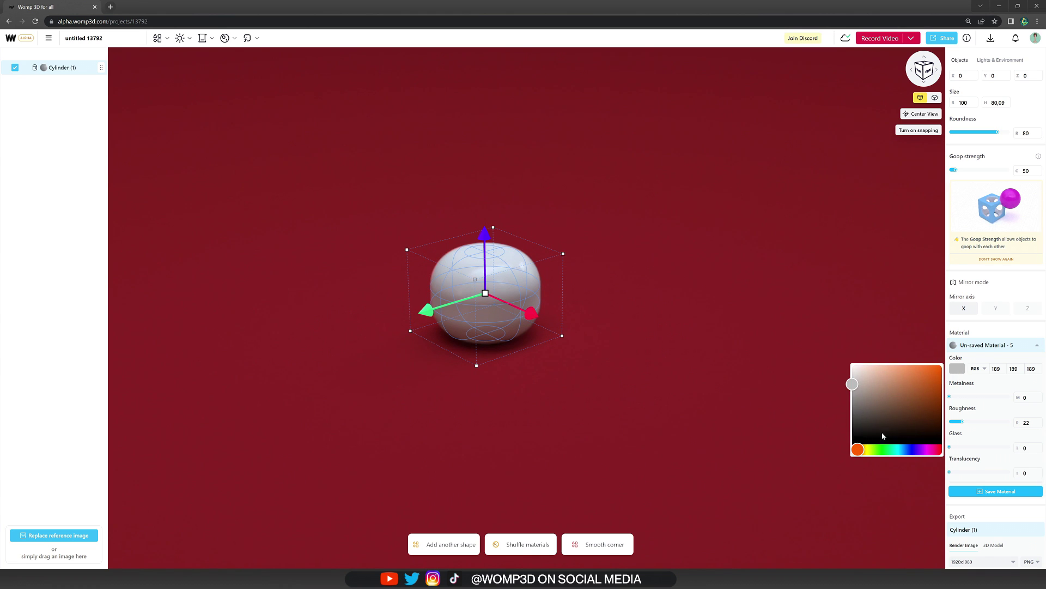
click(909, 413)
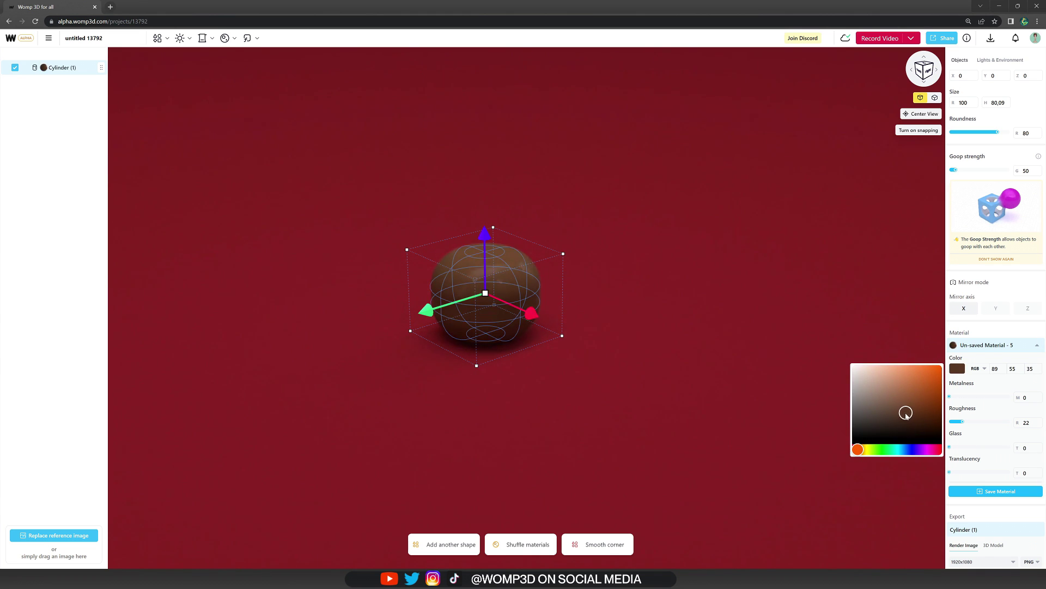
drag(860, 453, 859, 453)
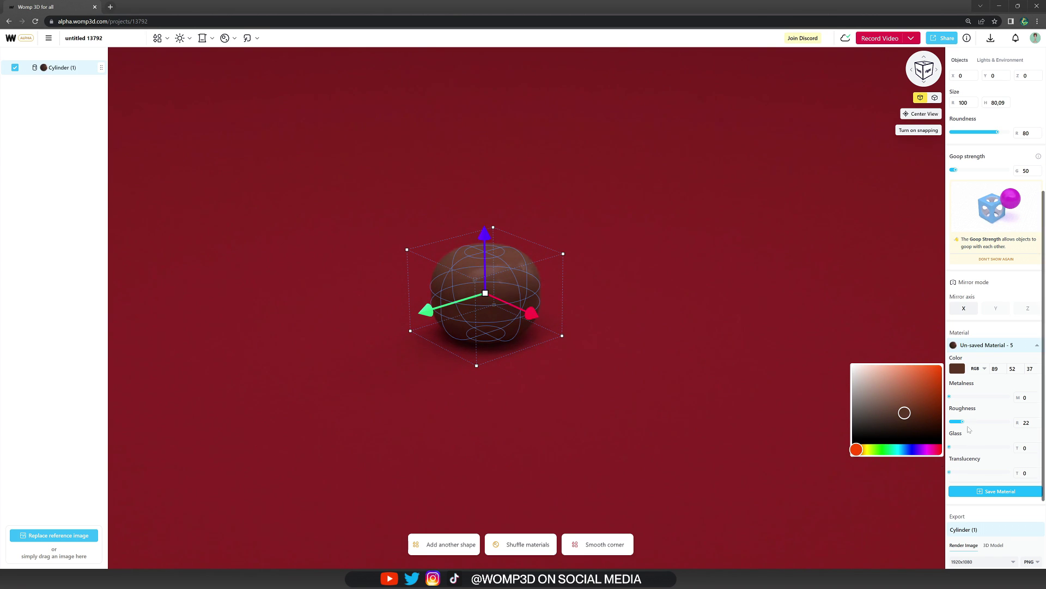
drag(963, 424, 993, 424)
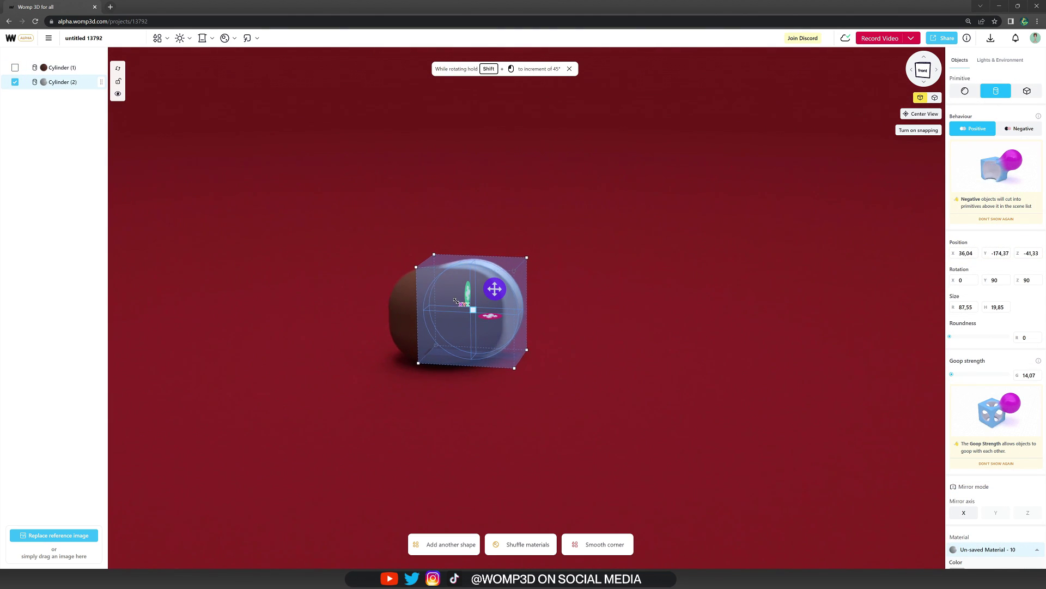
Round the edges of the thin second cylinder by setting its roundness to 50.
drag(951, 337, 968, 337)
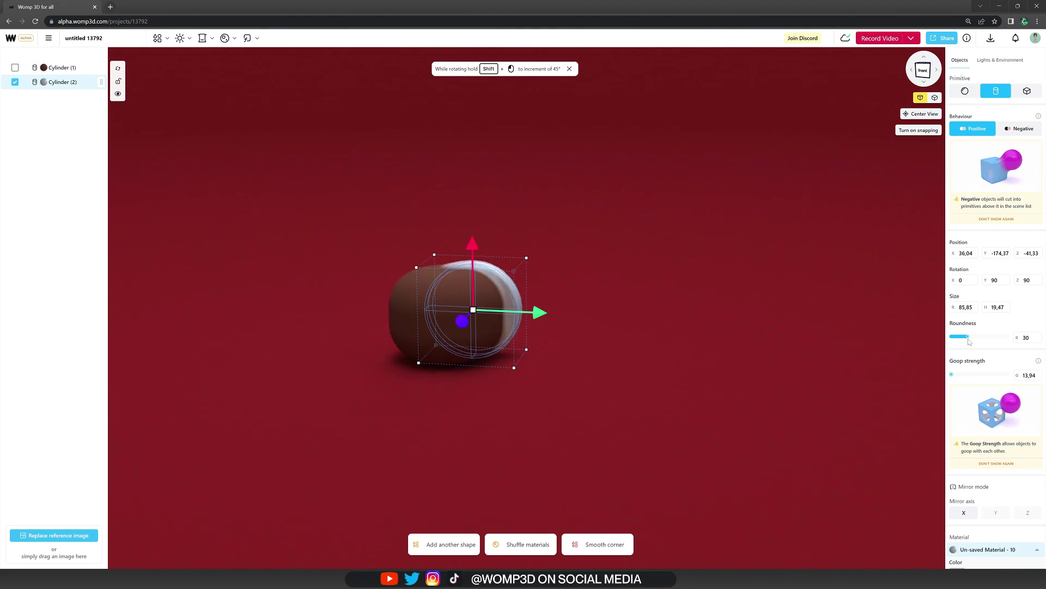
drag(518, 366, 403, 359)
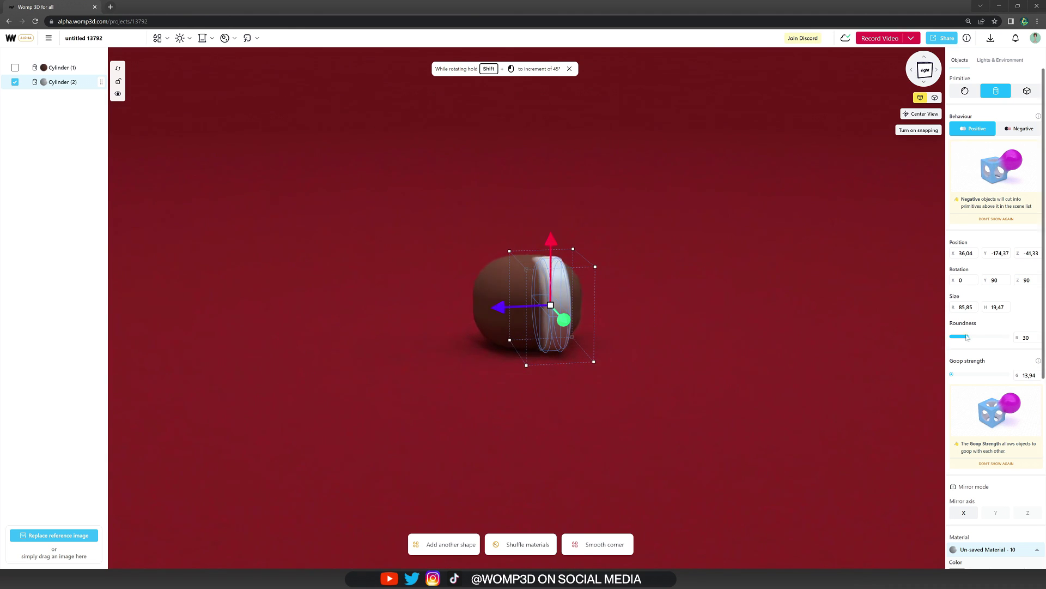
drag(972, 339, 980, 341)
Colour the thin cylinder orange-red, RGB about 236, 79, 34, with metalness 8, roughness 37 and translucency 13.
scroll(983, 354, down, 5)
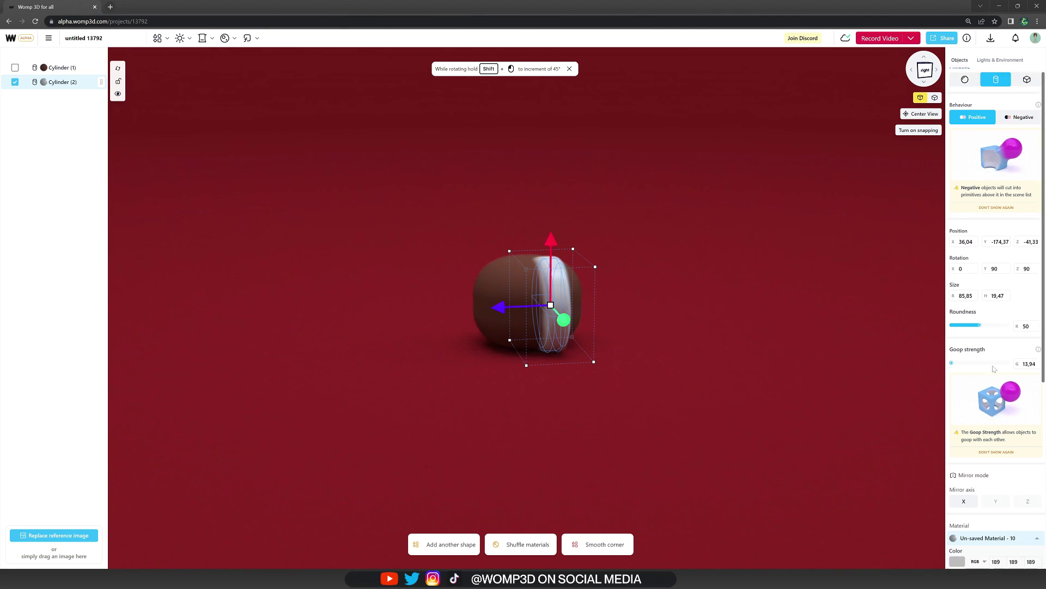
click(958, 287)
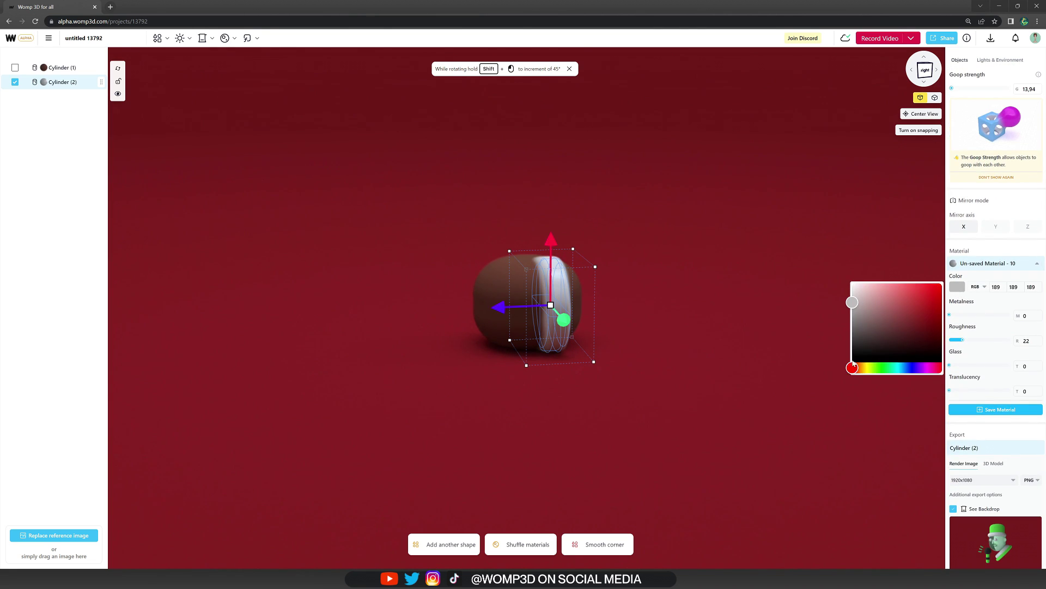
drag(853, 370, 857, 372)
drag(903, 315, 931, 291)
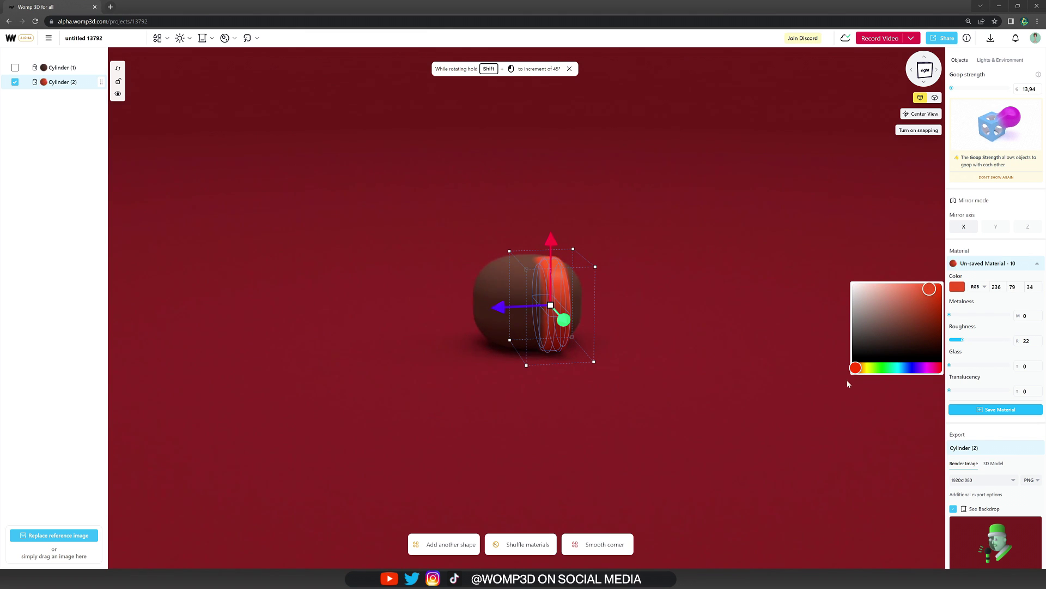
drag(965, 344, 970, 345)
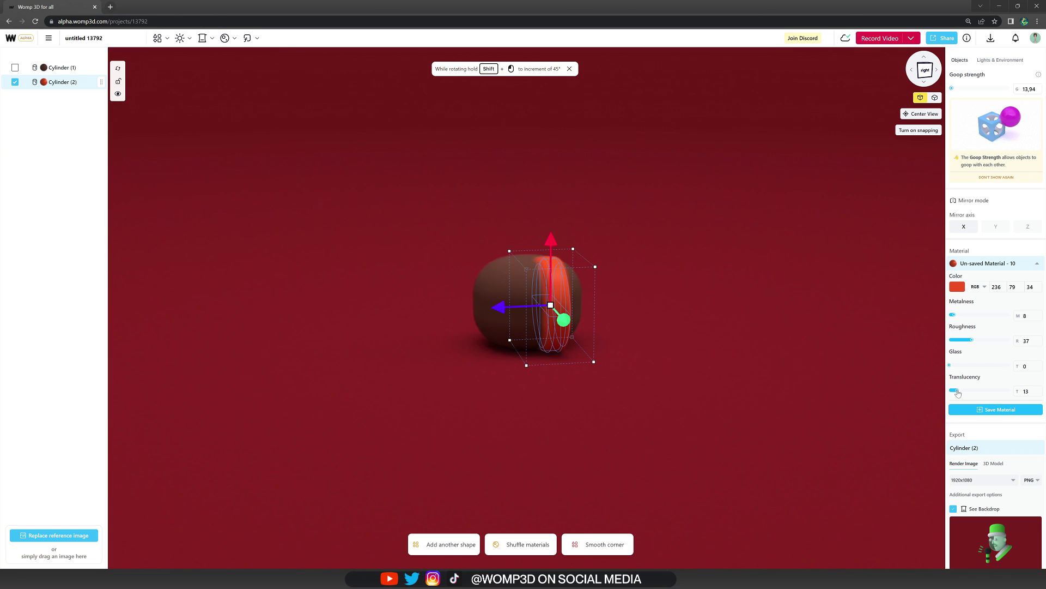
Save the thin cylinder's material under the name "pumpkin orange".
click(989, 410)
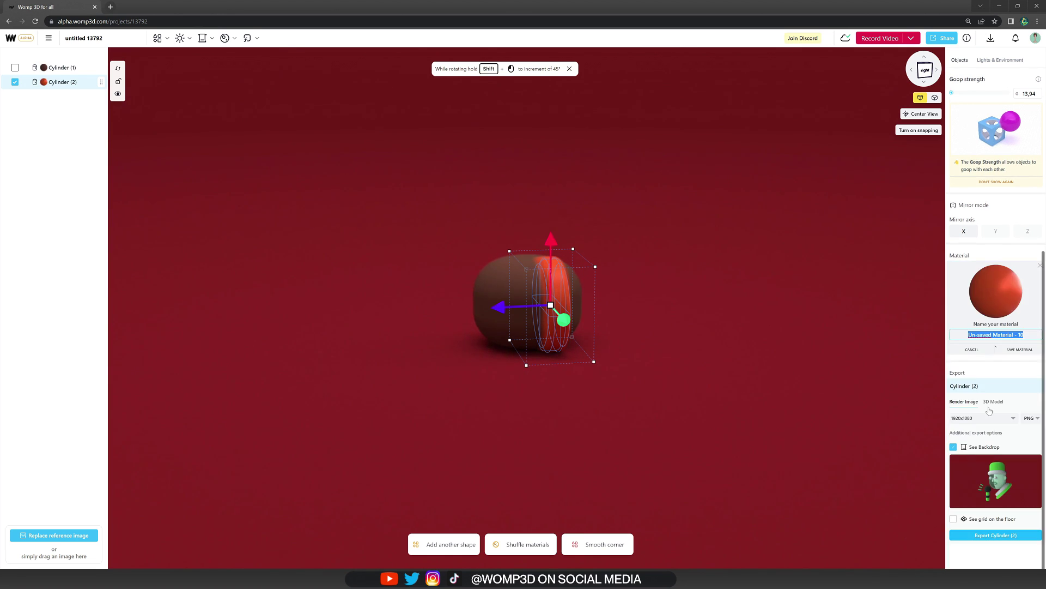
text(pumpkin orange)
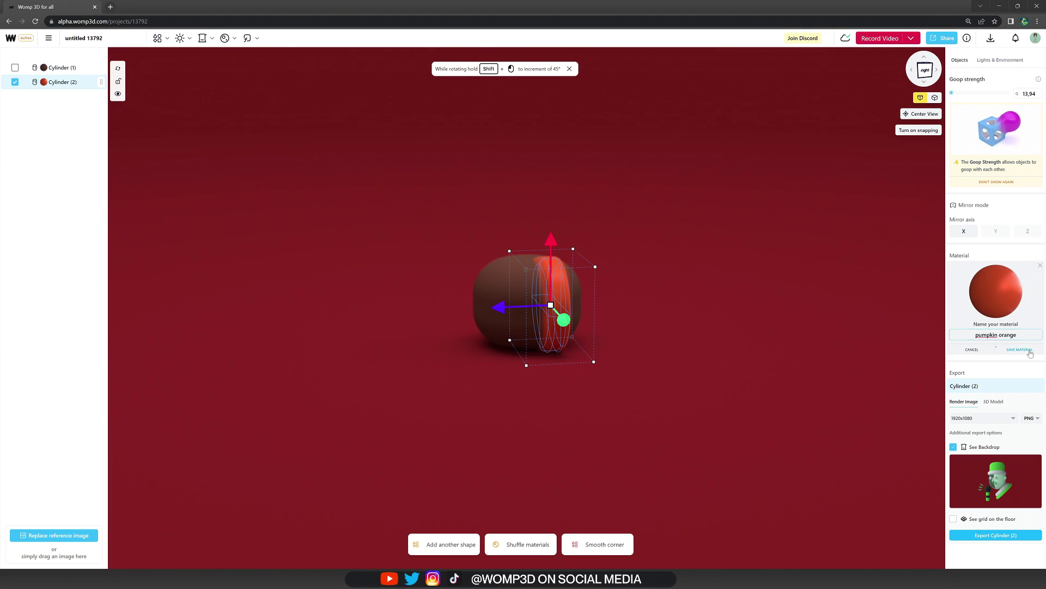
click(1020, 349)
Duplicate the orange cylinder and rotate the copy together with the brown core around the vertical axis to form an adjacent pumpkin rib.
drag(666, 295, 584, 329)
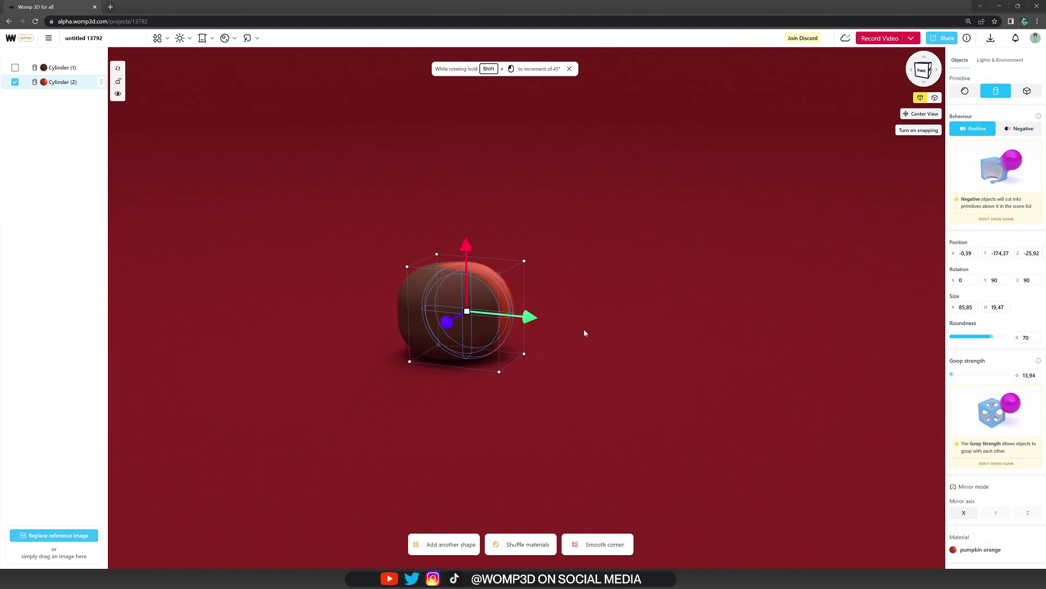
click(583, 333)
drag(482, 348, 363, 351)
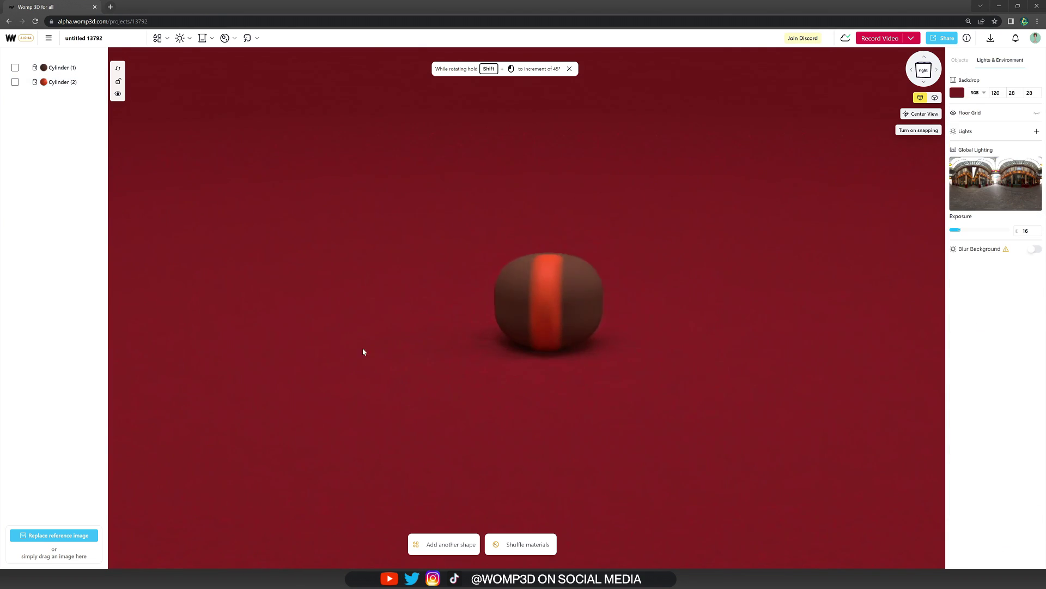
click(551, 330)
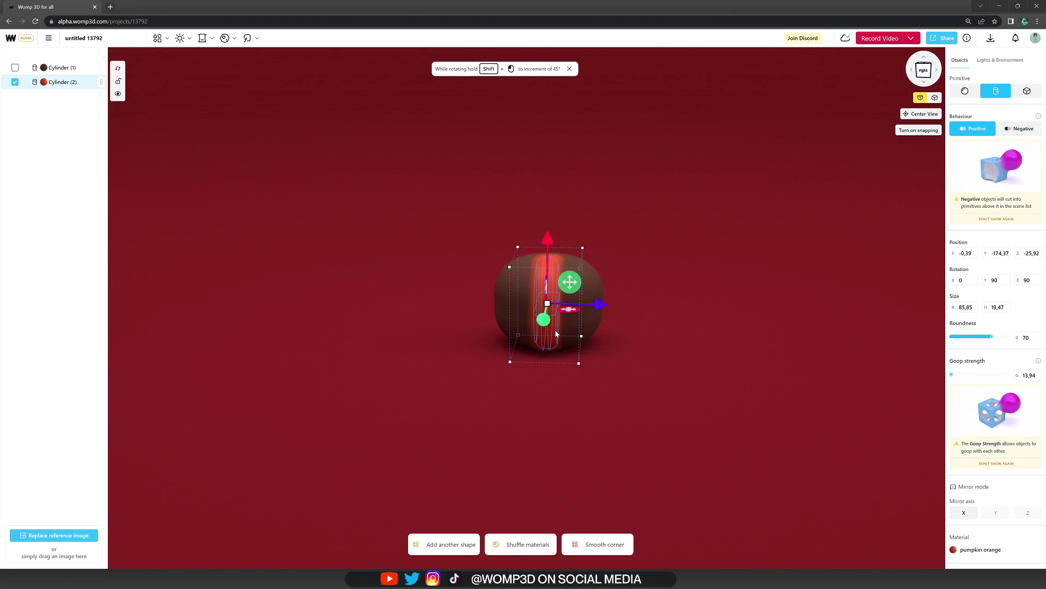
key(ctrl+v)
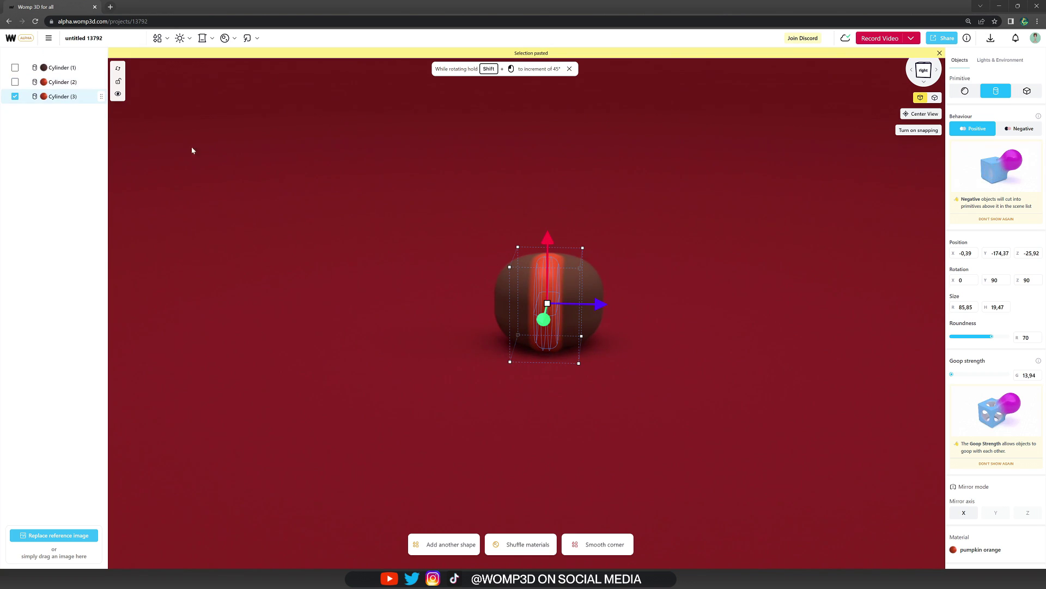
shift+click(68, 68)
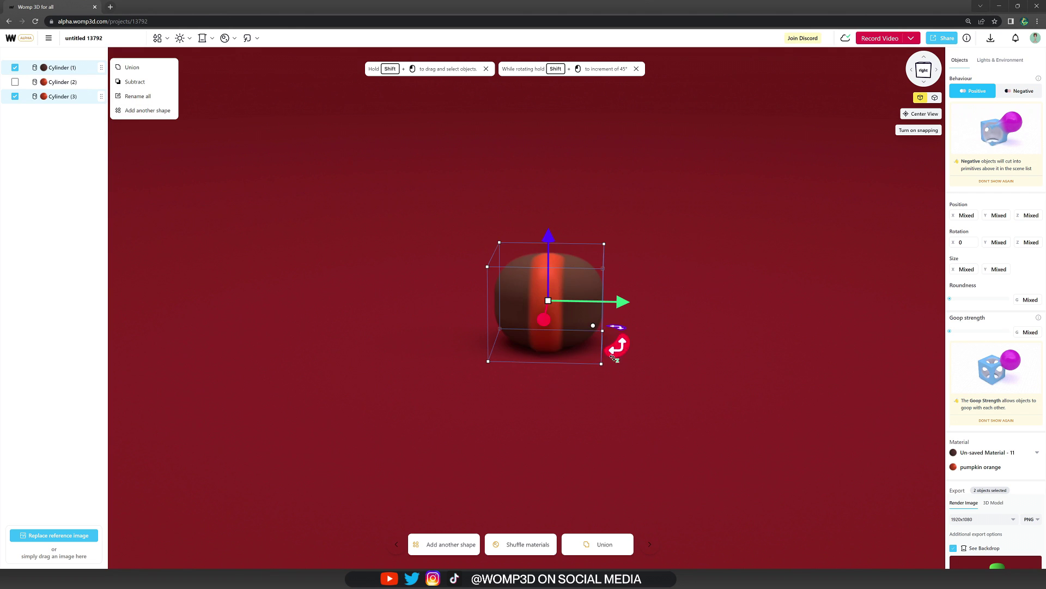
drag(628, 366, 661, 401)
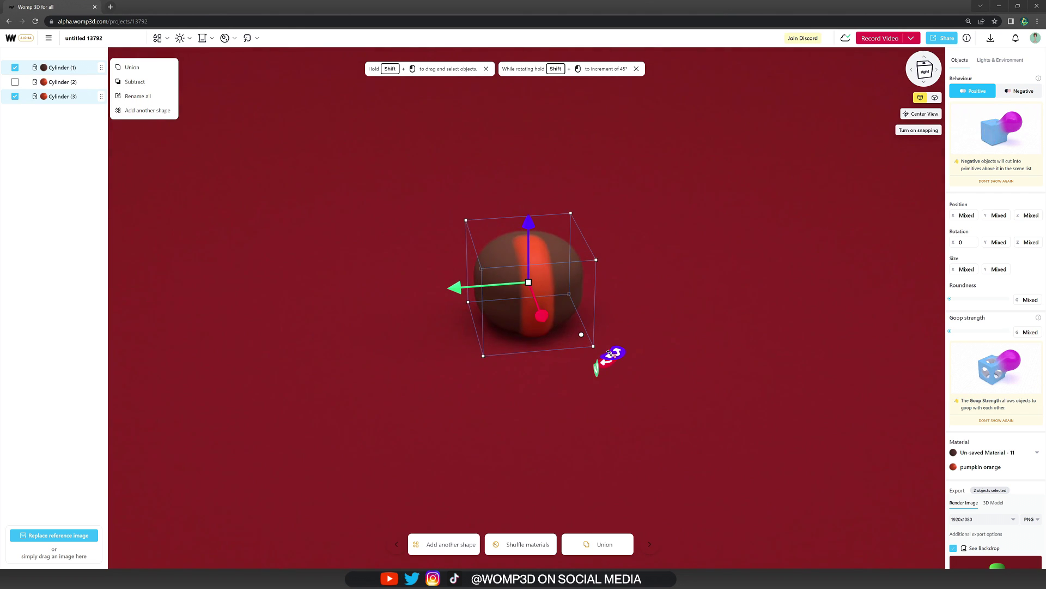
drag(612, 354, 671, 318)
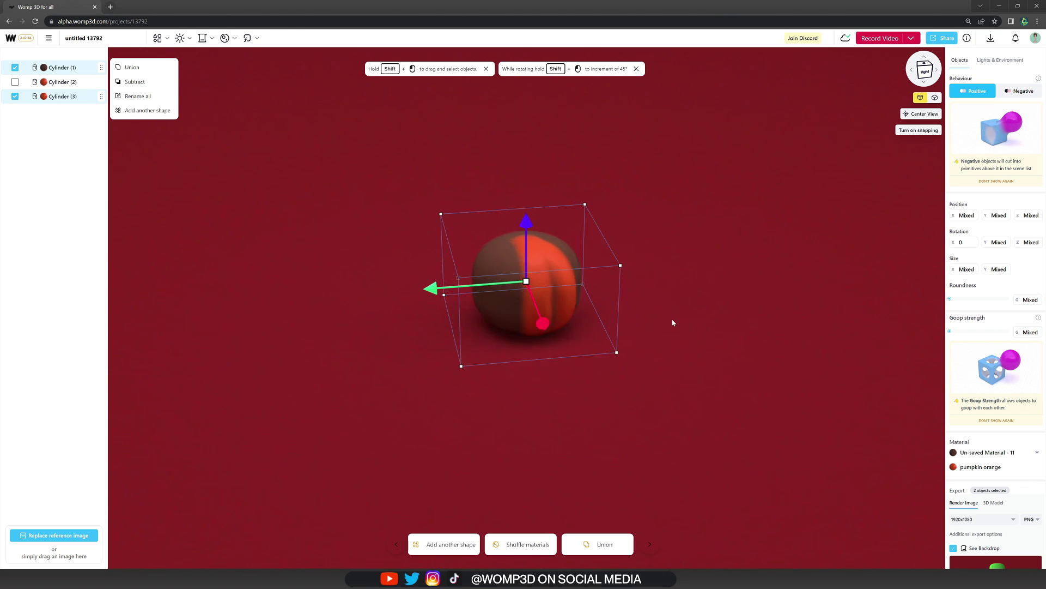
click(672, 318)
Duplicate the newest orange rib and rotate the copy with the brown core around the vertical axis to form a third rib beside it.
drag(557, 312, 478, 292)
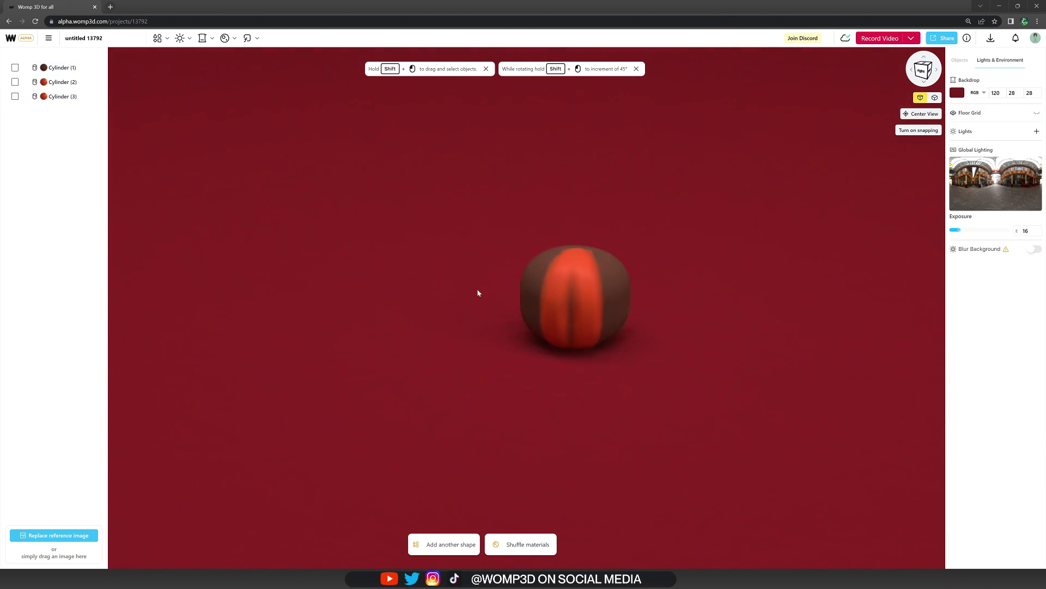
click(85, 97)
key(ctrl+v)
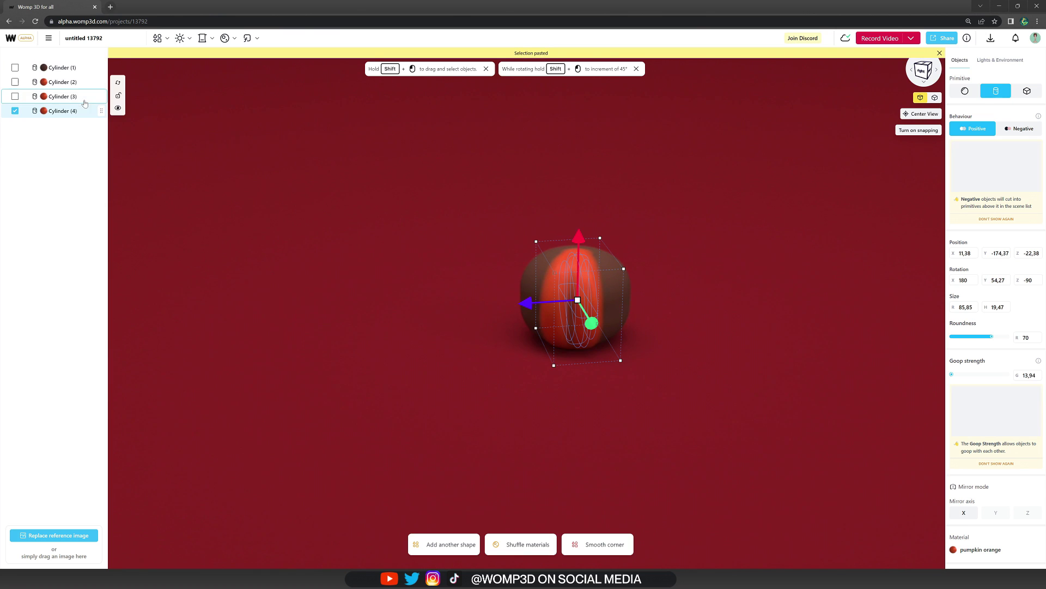
shift+click(60, 68)
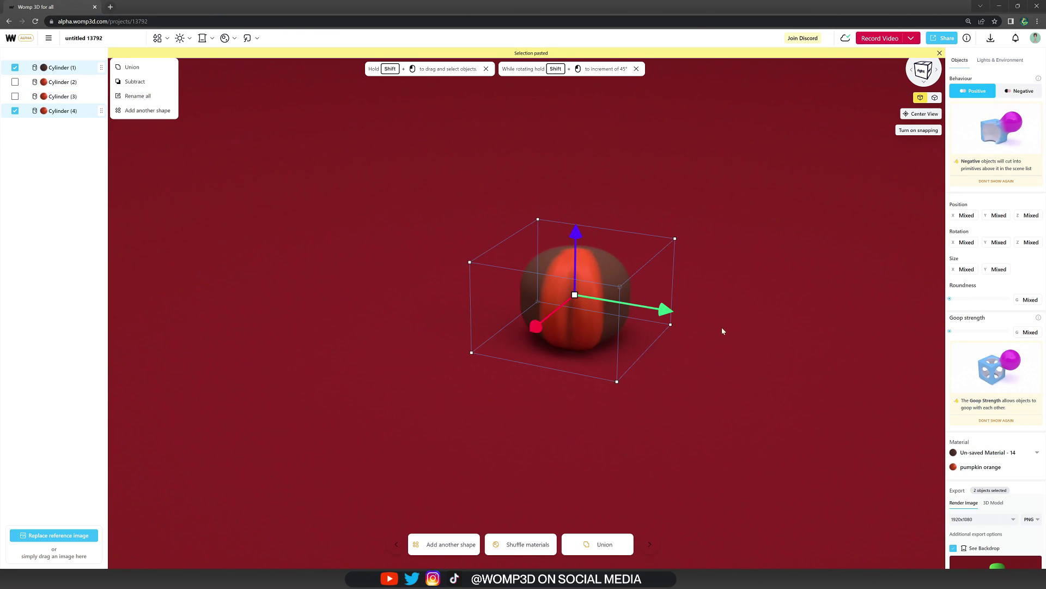
drag(691, 322, 745, 243)
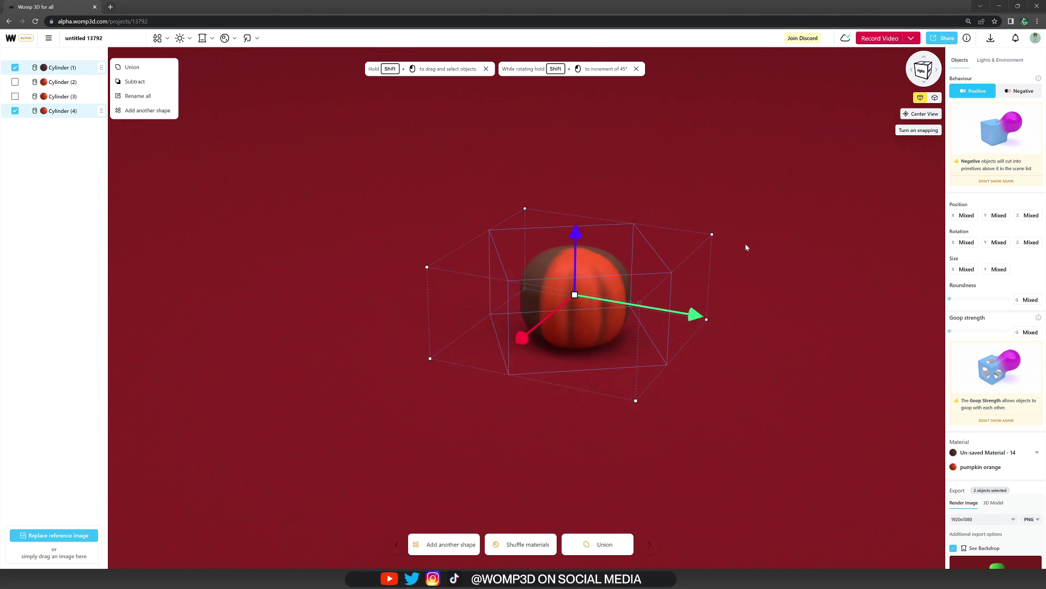
click(765, 309)
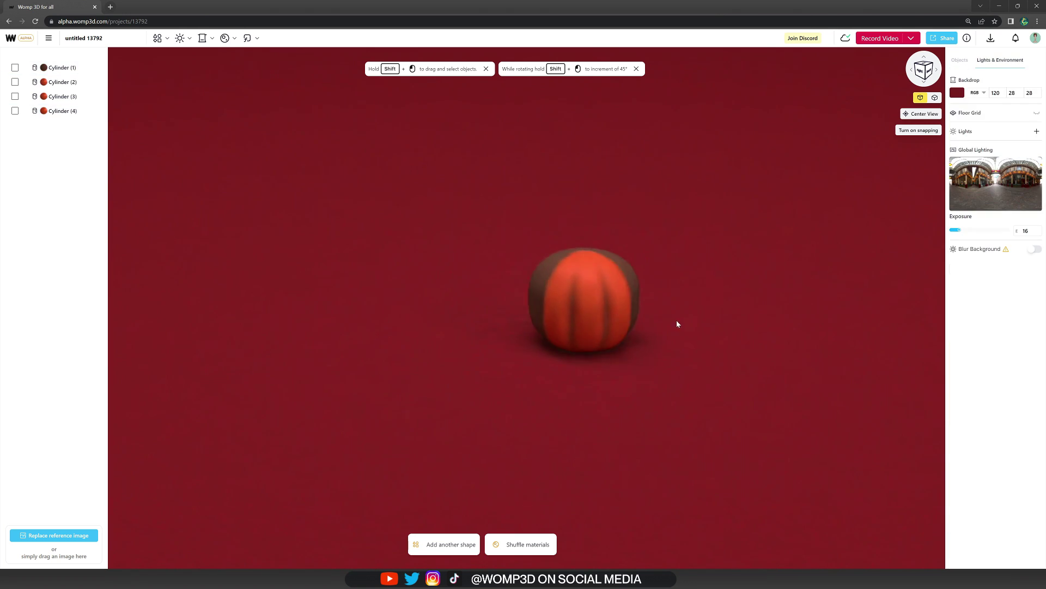
Duplicate the three orange ribs together and rotate the copies with the brown core around the vertical axis to extend the ring.
click(51, 82)
shift+click(72, 114)
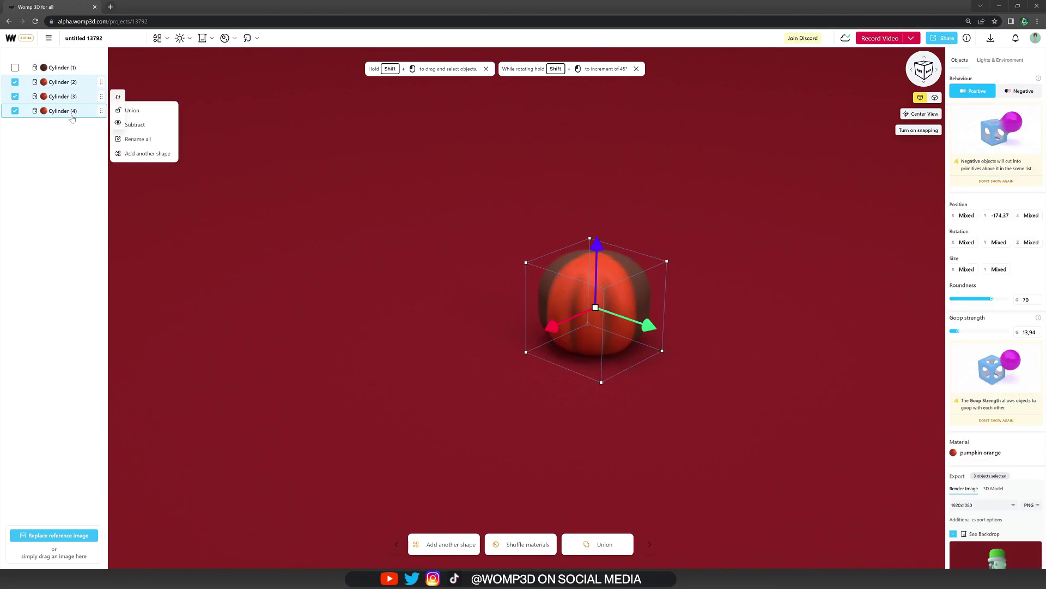
key(ctrl+c)
key(ctrl+v)
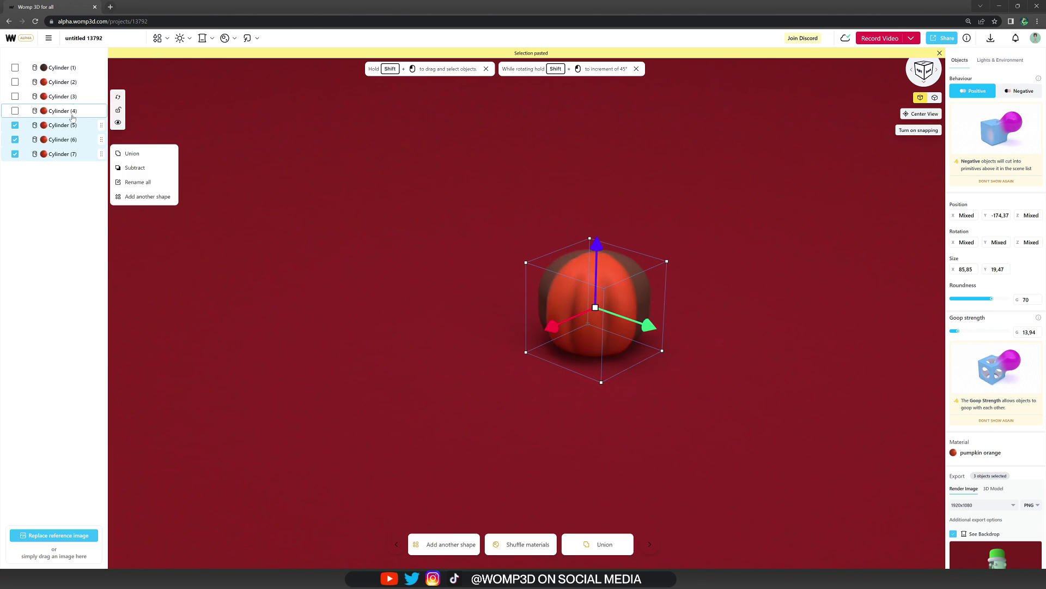
ctrl+click(63, 67)
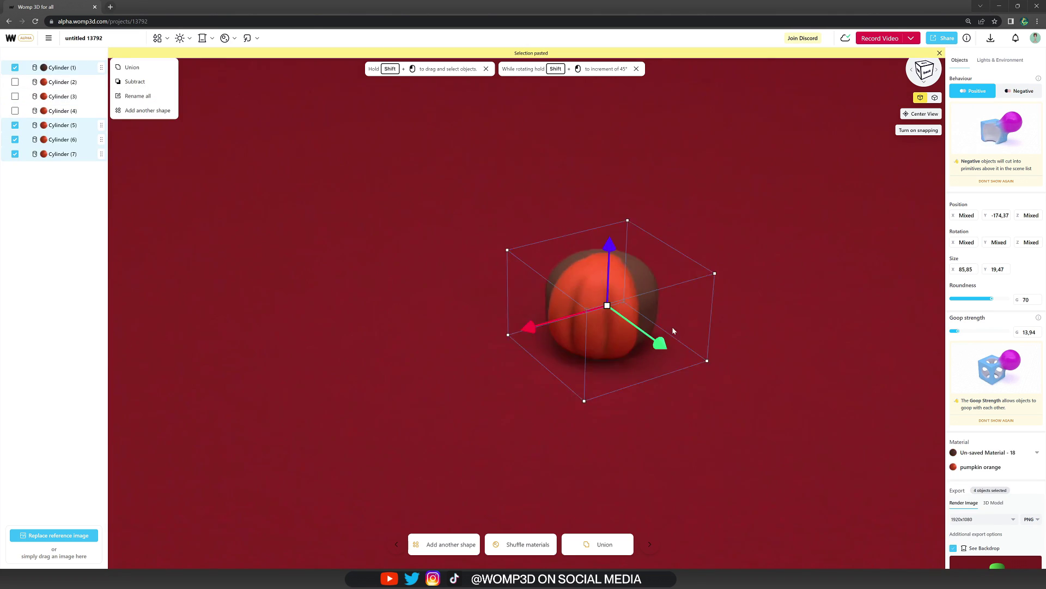
drag(673, 331, 656, 331)
drag(732, 376, 797, 104)
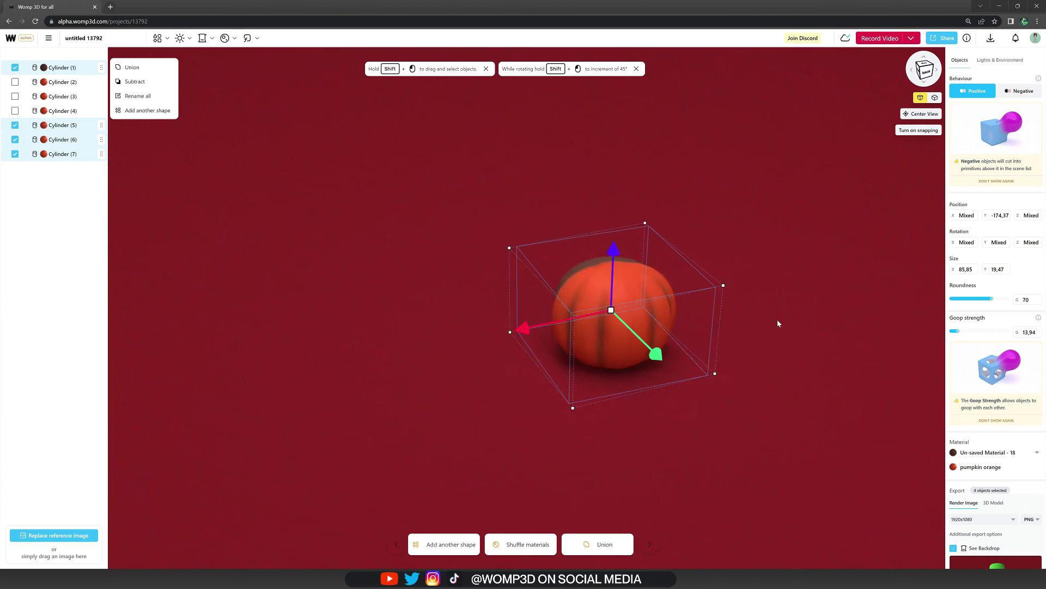
drag(777, 319, 733, 426)
click(575, 434)
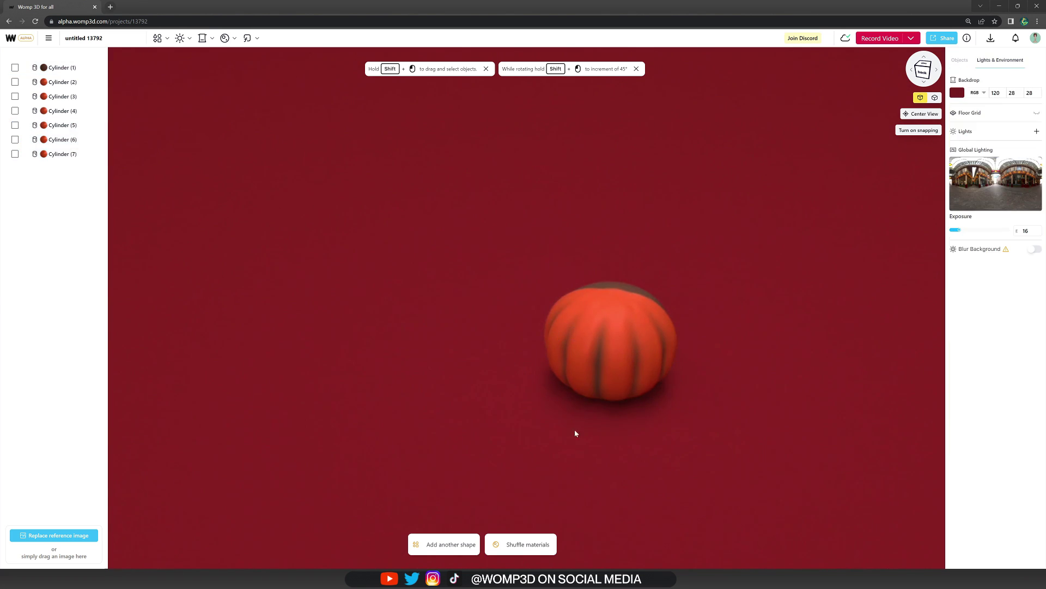
Check the rib spacing around the pumpkin and nudge individual ribs, including Cylinder (4), to even out the gaps.
drag(685, 391, 436, 381)
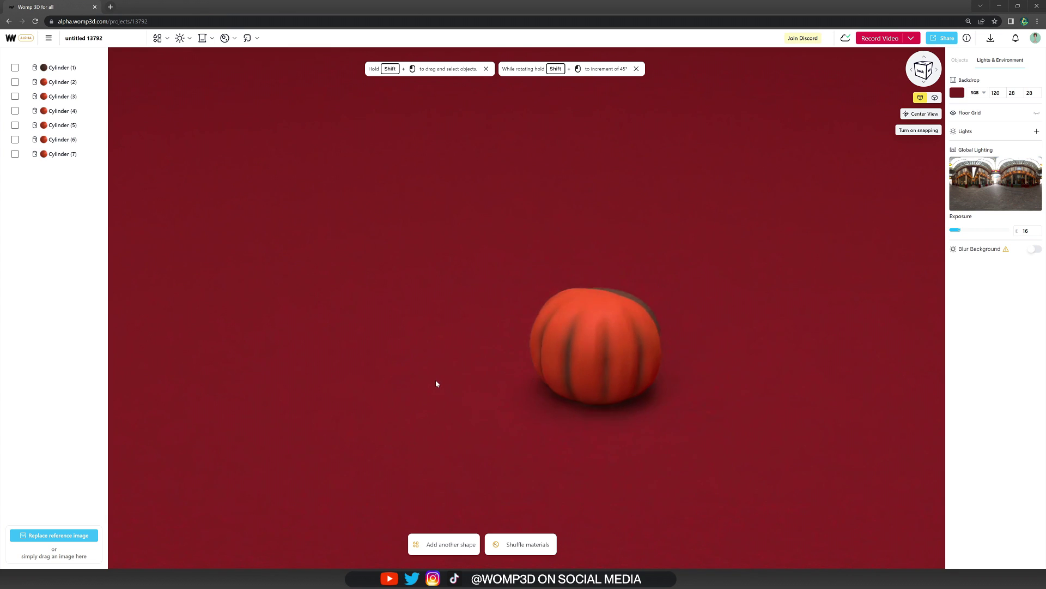
click(575, 378)
drag(656, 463, 570, 365)
drag(608, 282, 608, 281)
click(737, 377)
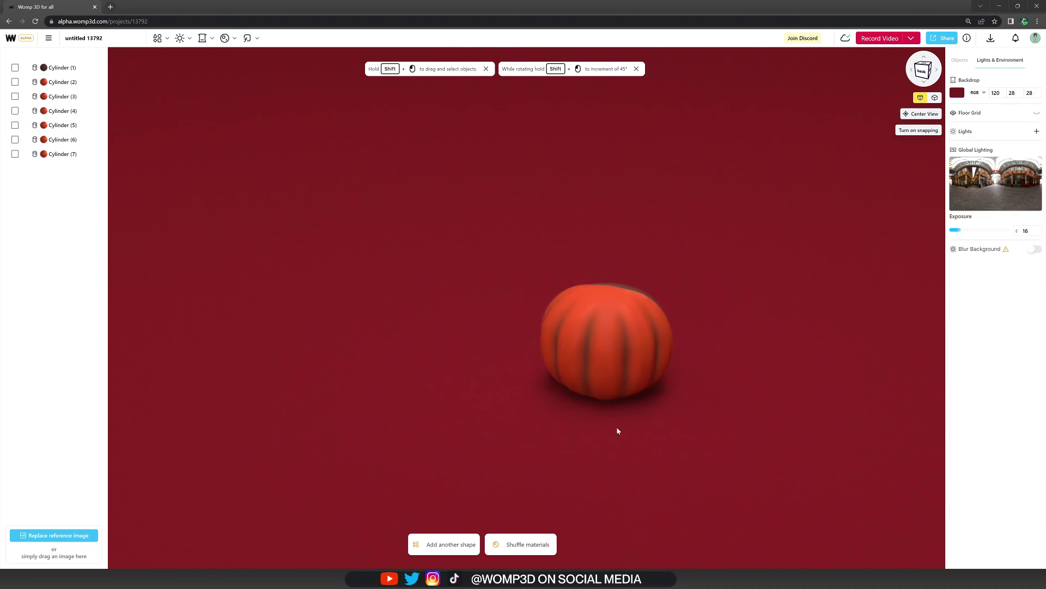
click(626, 335)
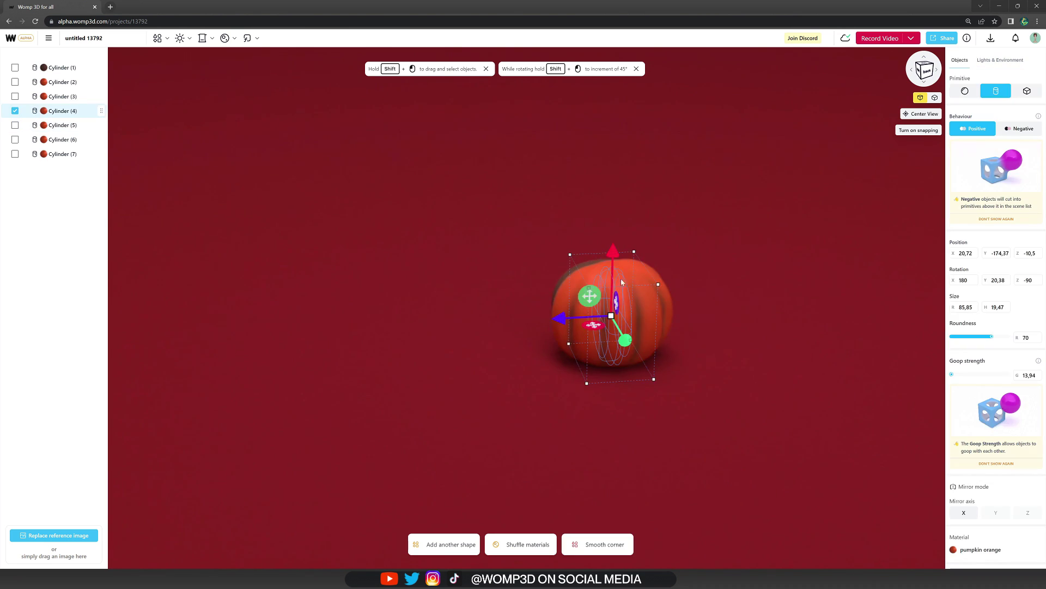
drag(614, 255, 615, 250)
click(727, 399)
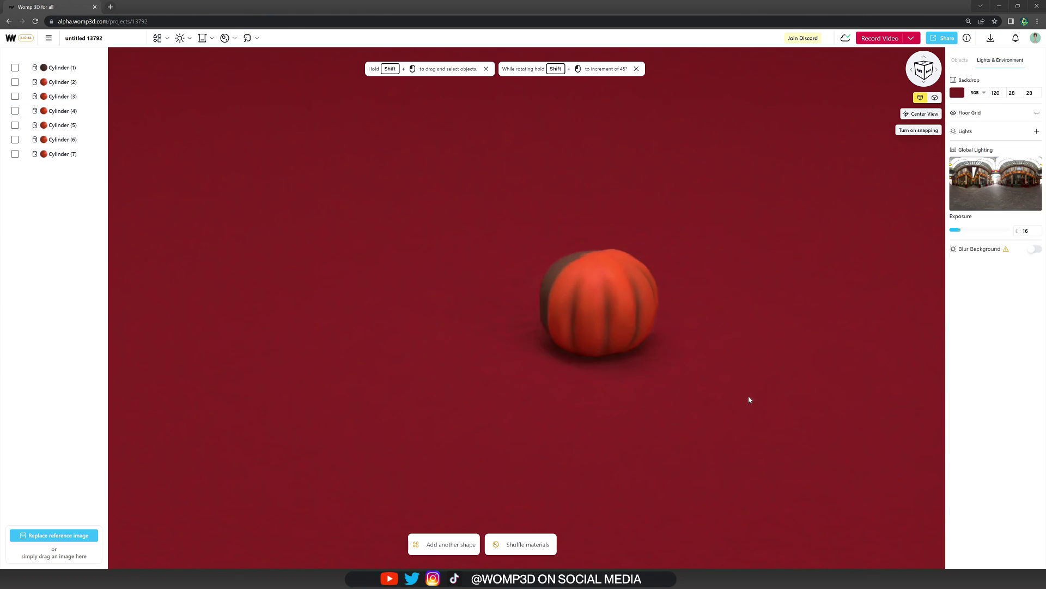
Shift the Cylinder (3) rib slightly sideways and adjust its placement among the neighbouring ribs.
click(603, 327)
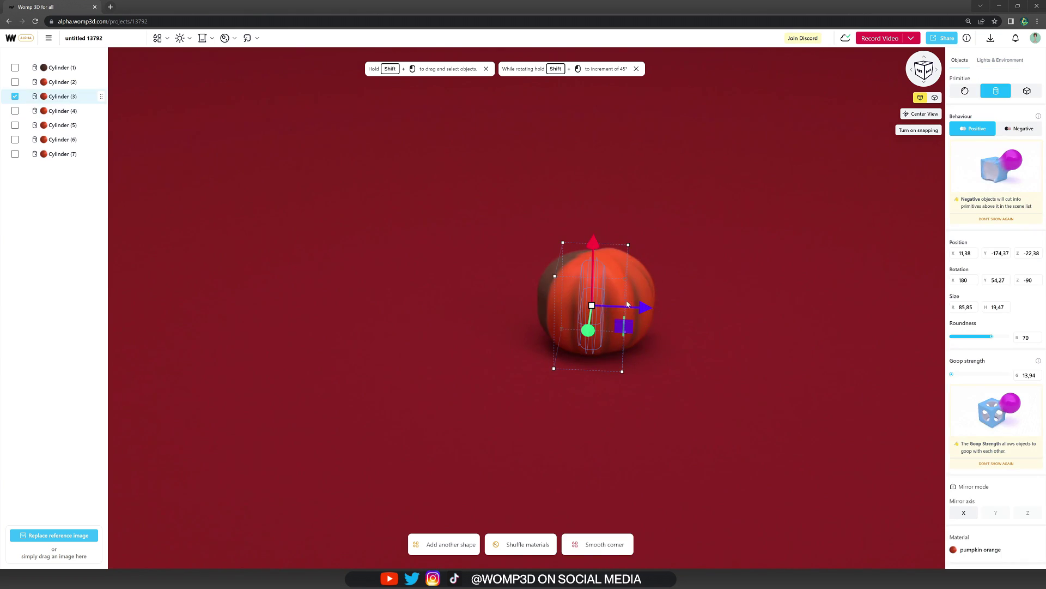
drag(627, 289, 624, 289)
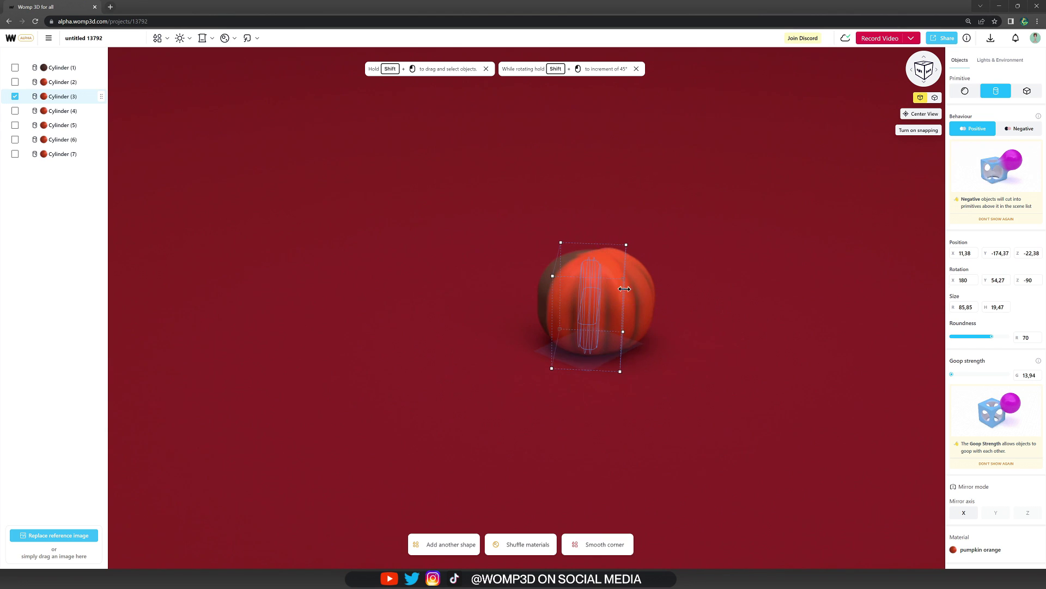
click(691, 333)
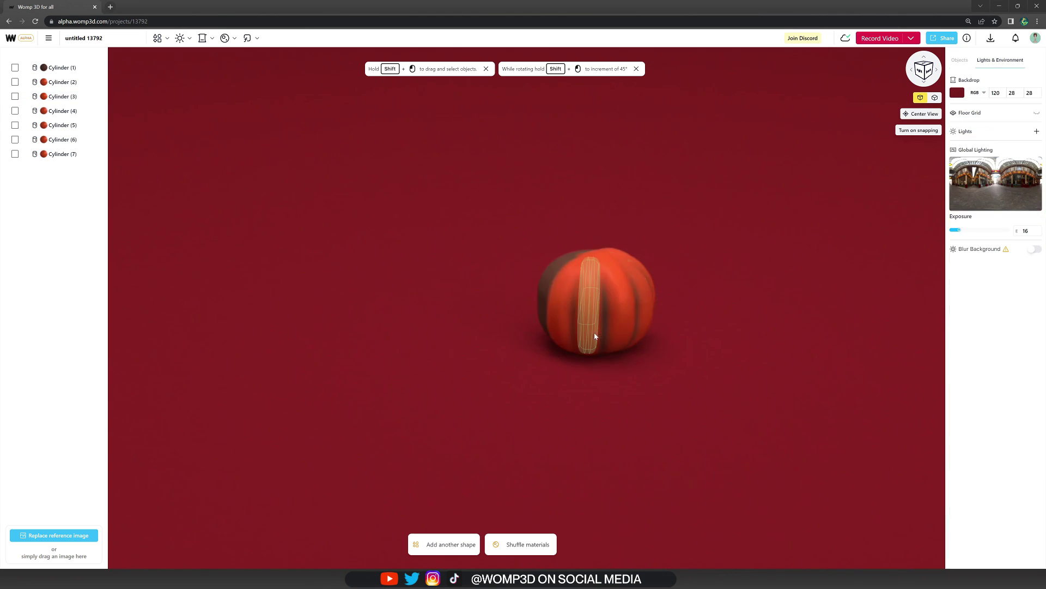
click(595, 337)
drag(640, 228, 642, 235)
click(695, 390)
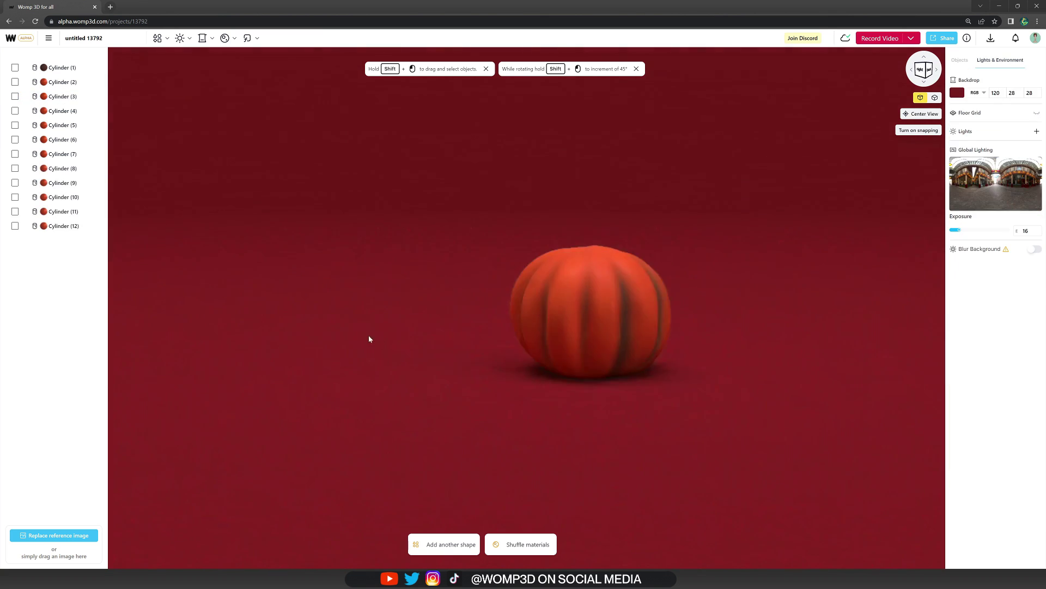
Cut an opening into the pumpkin's top with a centred negative cylinder of size 56.33 and set its roundness to 20.
drag(781, 364, 709, 359)
drag(595, 392, 577, 380)
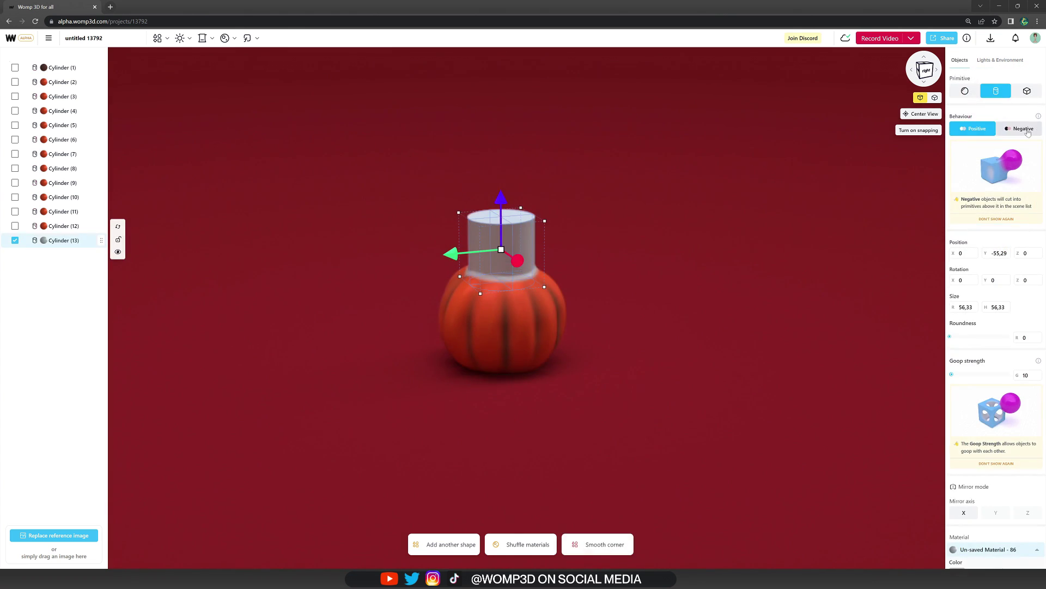
click(1018, 129)
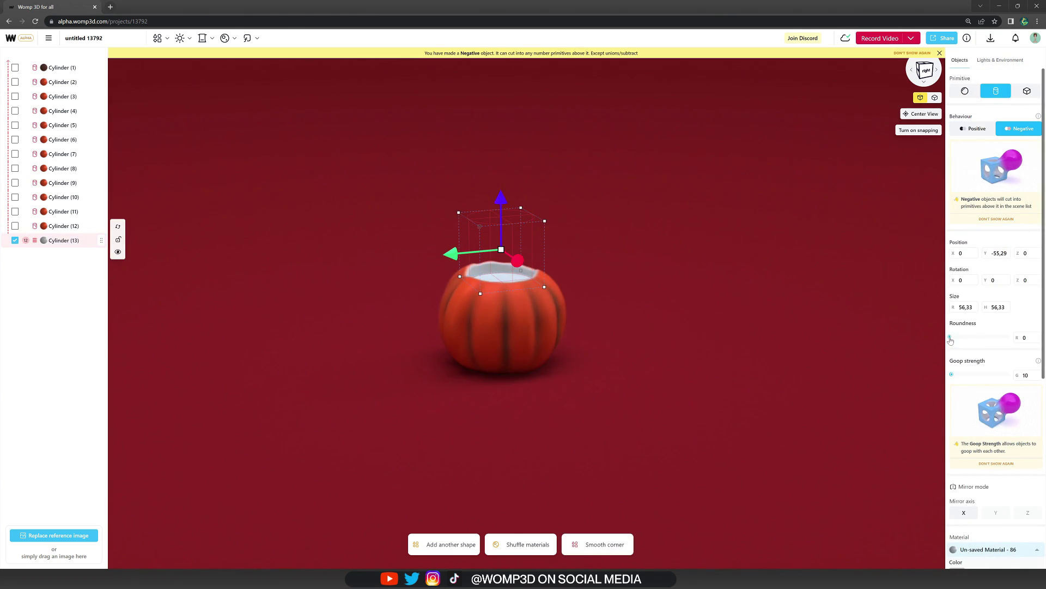
drag(953, 338, 962, 339)
Colour the negative cylinder pale yellow, RGB about 210, 183, 94.
scroll(962, 343, down, 3)
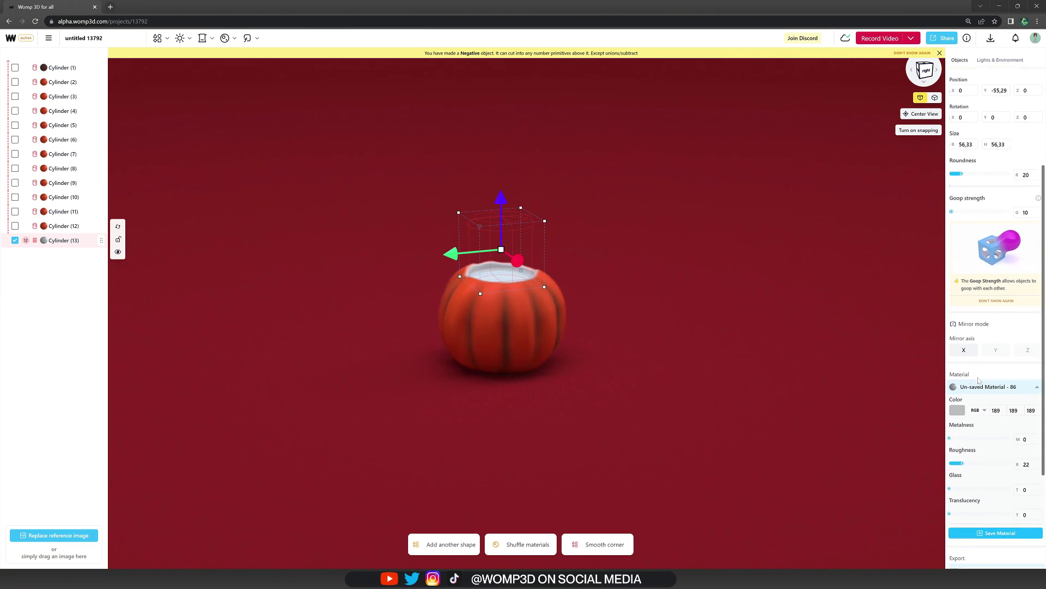
click(958, 410)
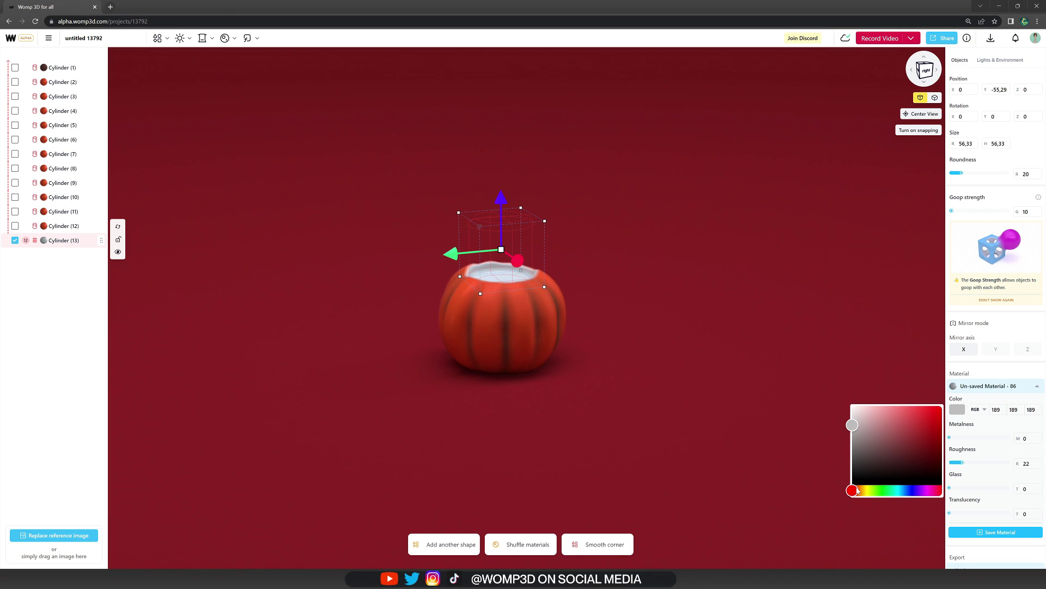
drag(854, 492, 865, 494)
mouse_move(893, 423)
mouse_down()
mouse_move(898, 408)
mouse_move(903, 421)
mouse_up()
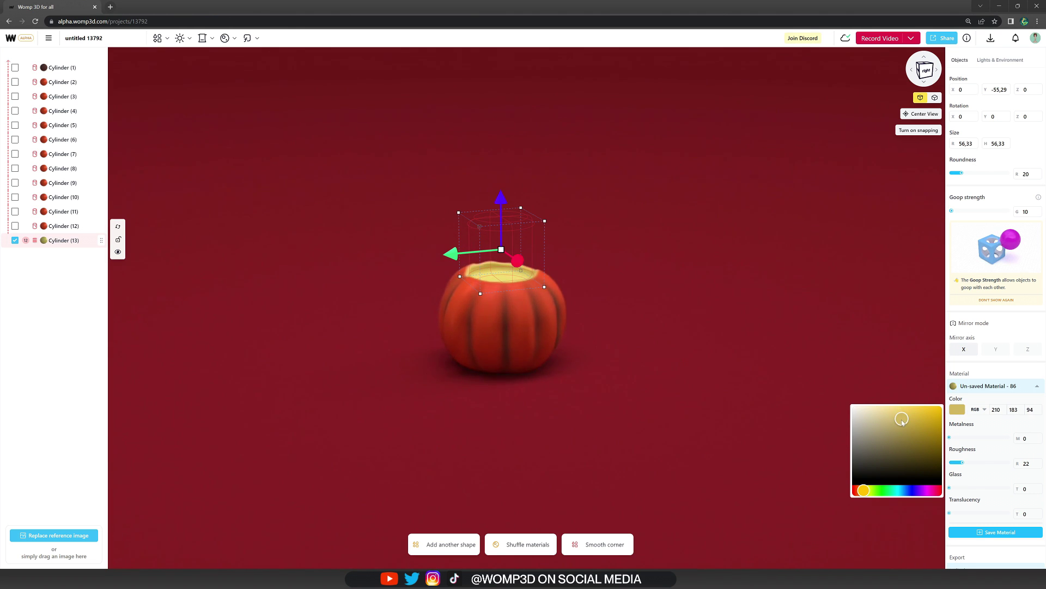
Set the negative cylinder's roundness to 53 and scale it uniformly down to about 46.61.
drag(611, 349, 637, 377)
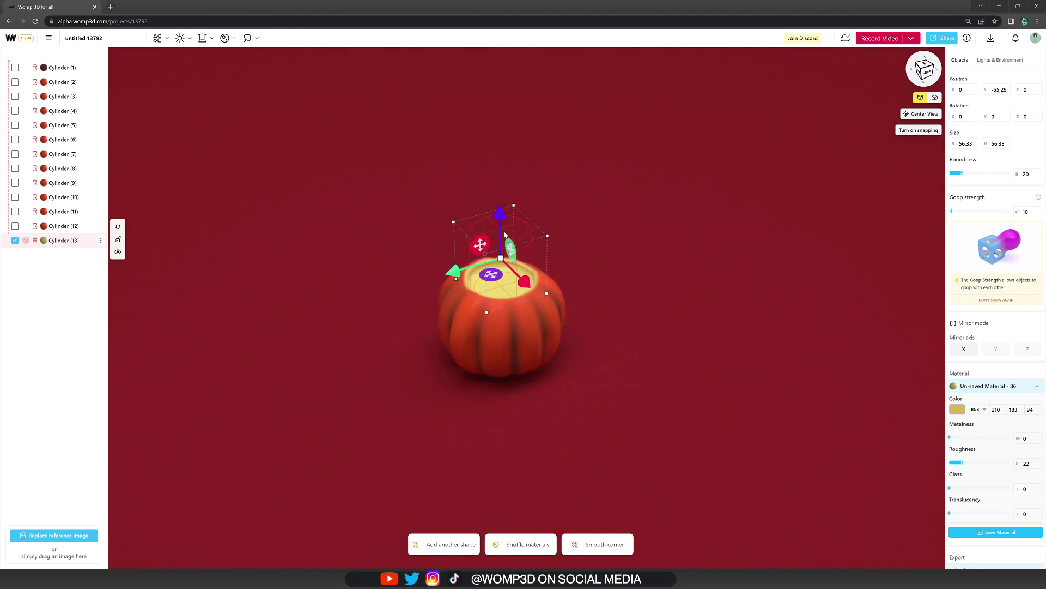
click(970, 175)
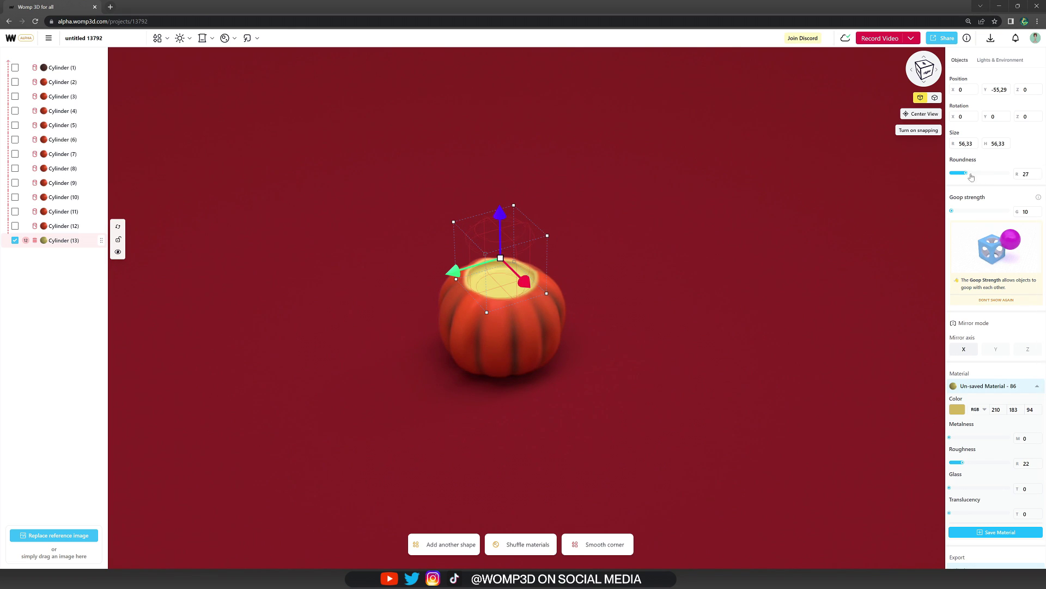
mouse_move(493, 254)
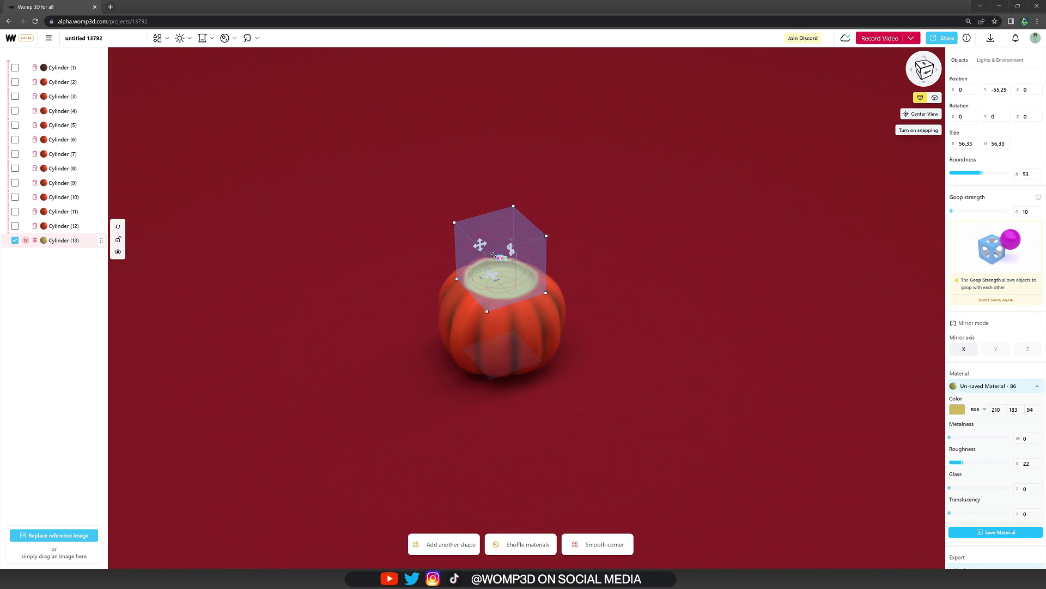
drag(487, 250, 484, 248)
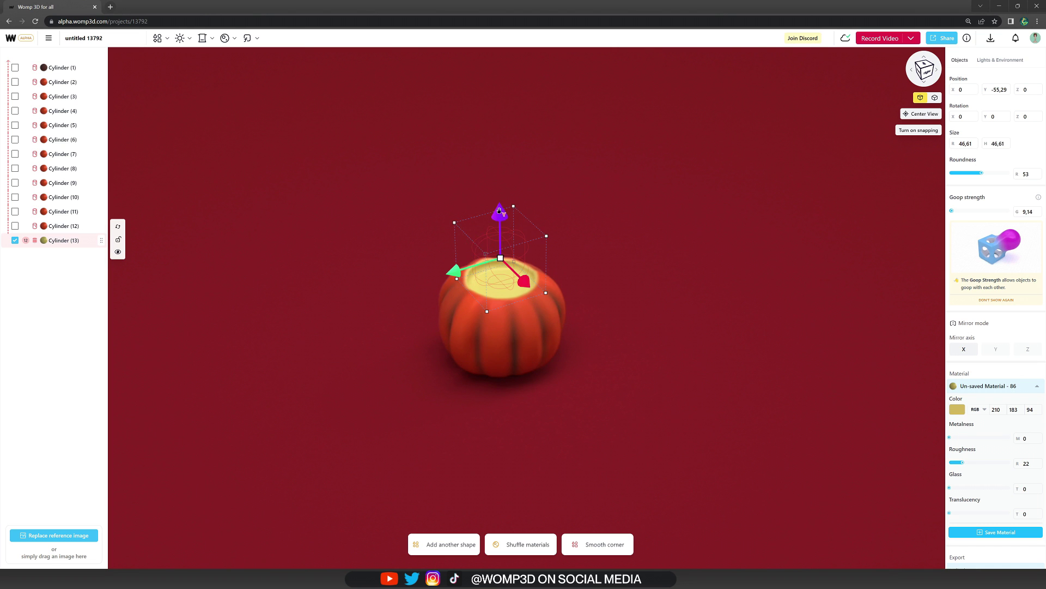
Lower the negative cylinder to a Y position of about -102.64 and enlarge it uniformly to about 53.92 to hollow the pumpkin.
drag(502, 213, 502, 238)
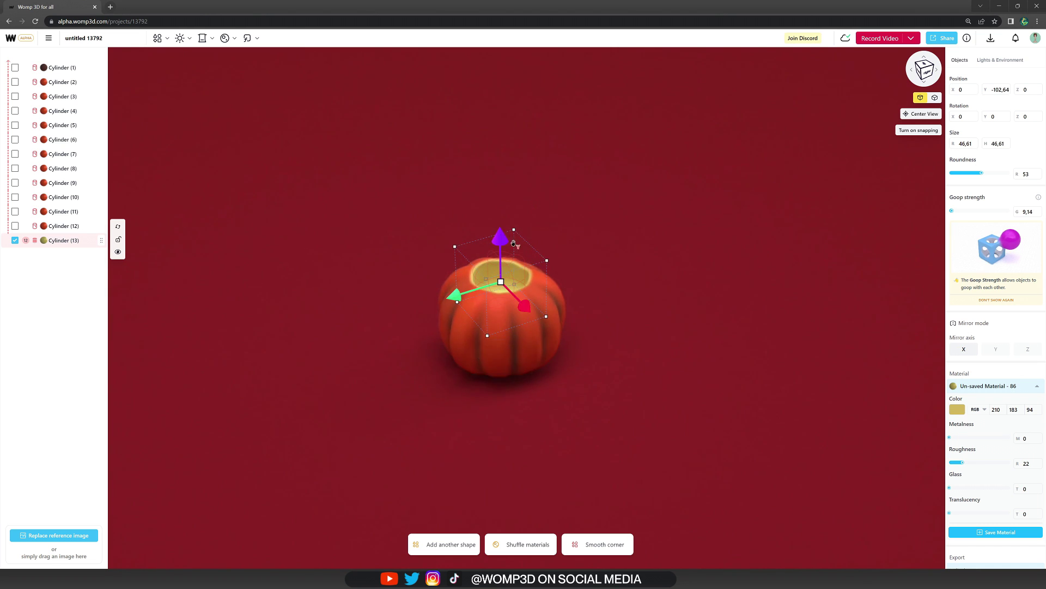
drag(757, 295, 694, 278)
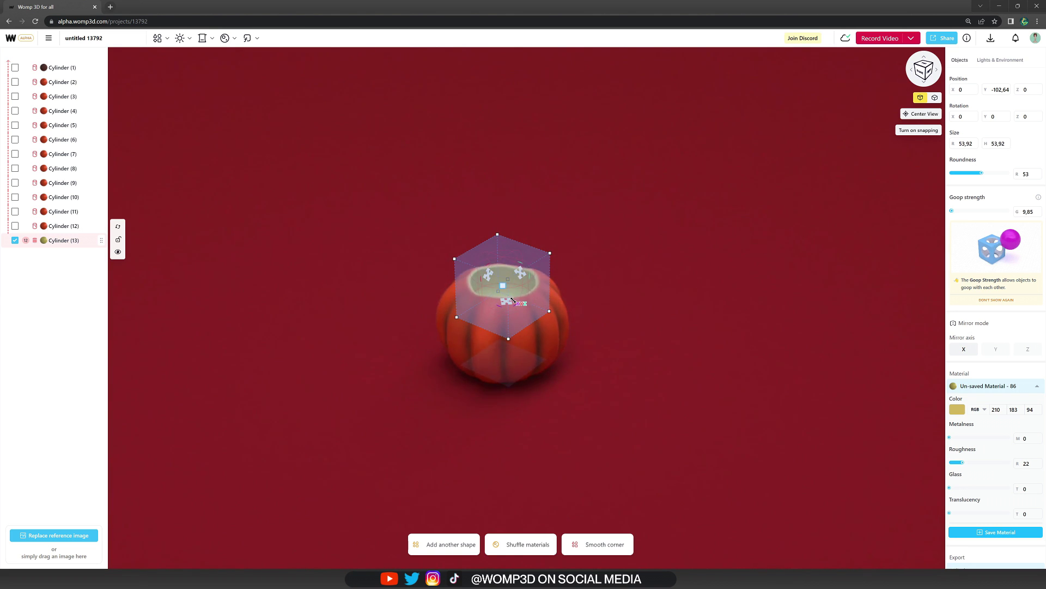
click(621, 295)
drag(654, 246, 648, 304)
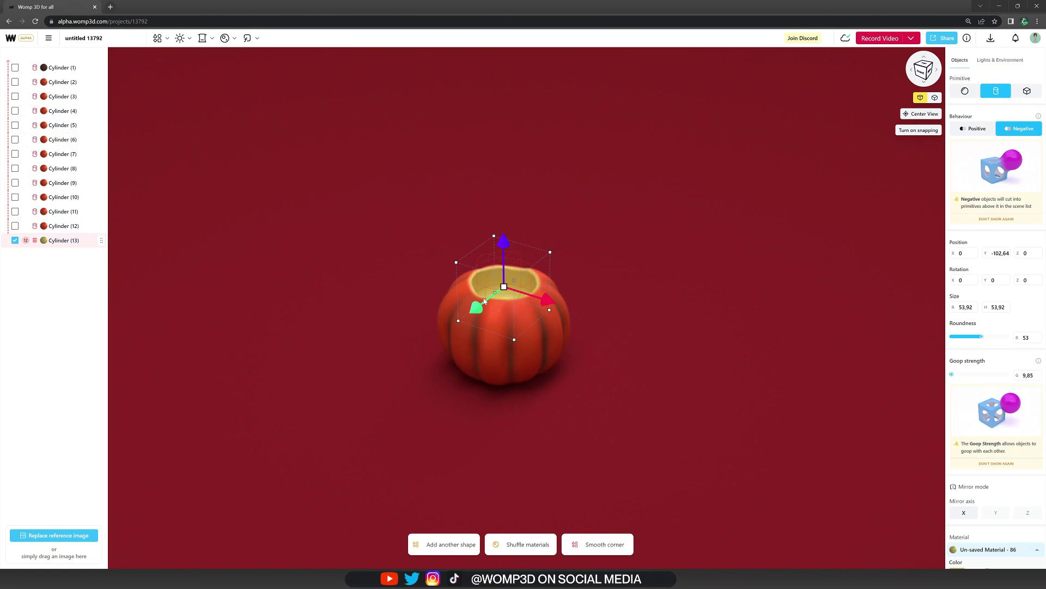
Save the negative cylinder's yellow material under the name "cut pumpkin".
scroll(998, 413, down, 5)
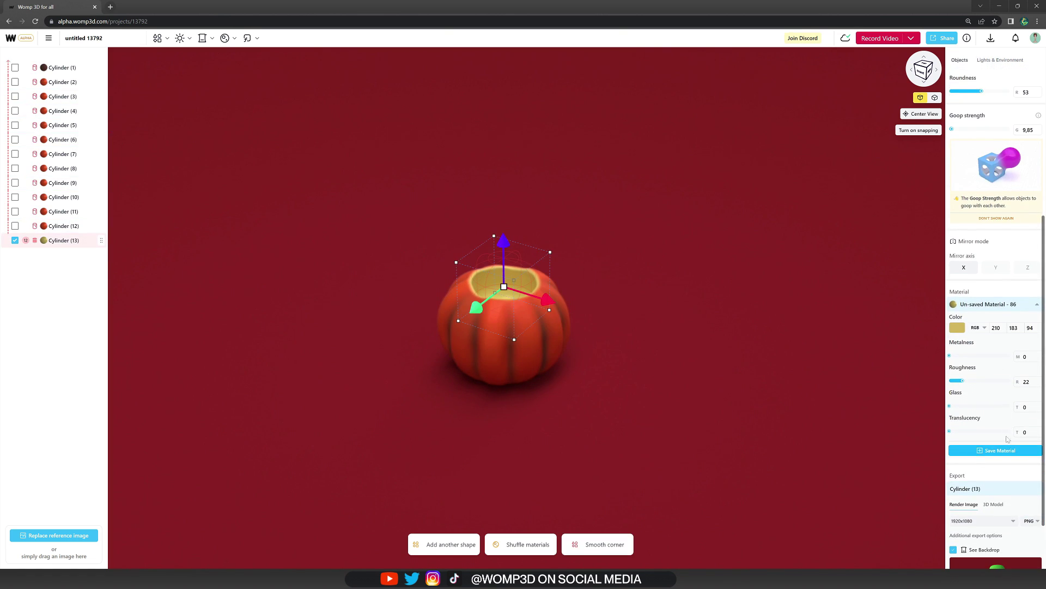
click(1002, 450)
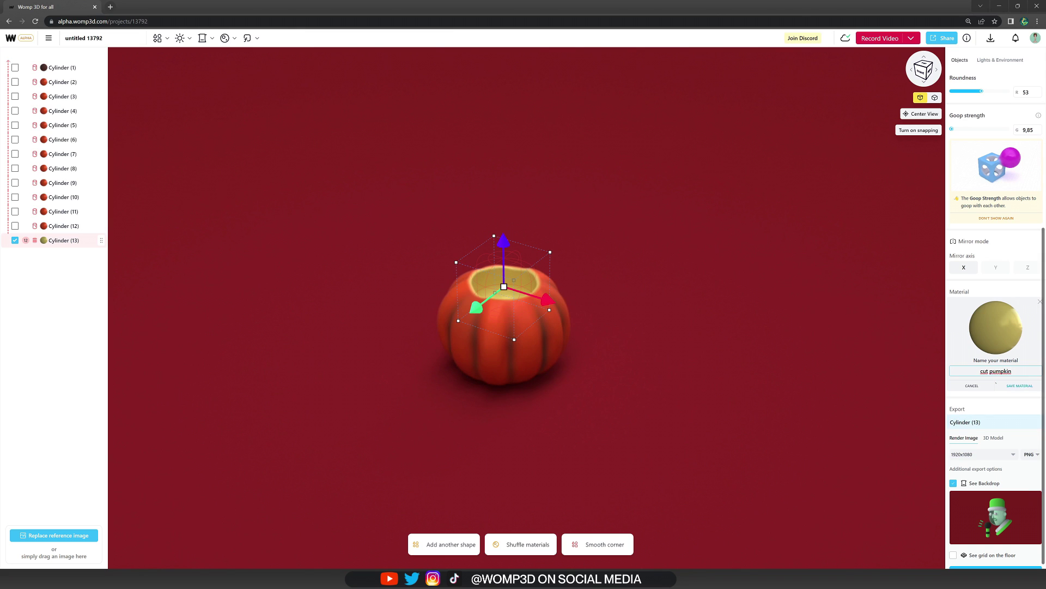
click(1023, 387)
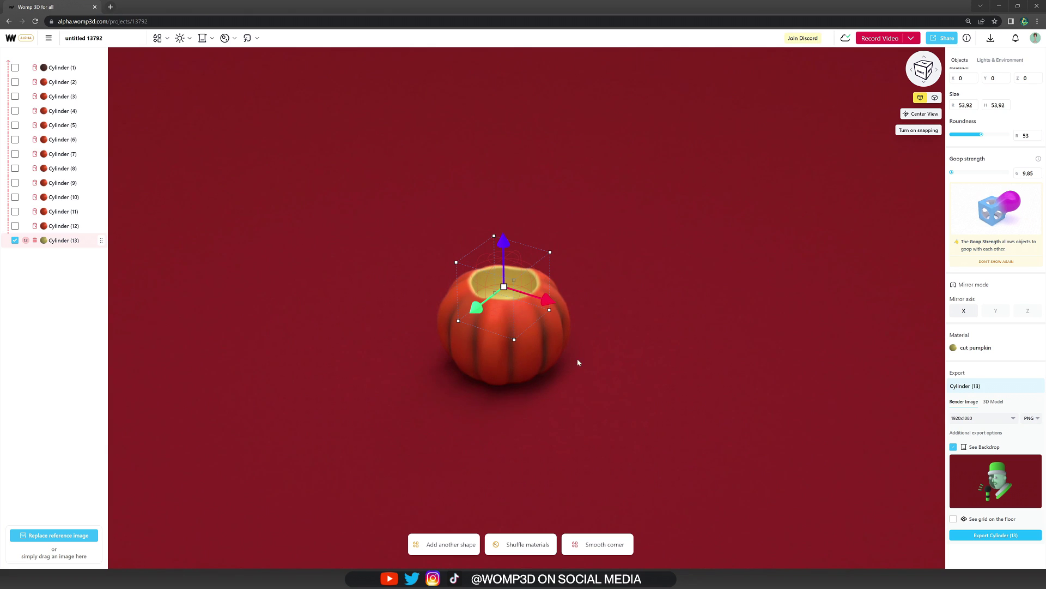
Duplicate all eleven orange ribs, Cylinder (2) to Cylinder (12), and make the copies negative.
click(73, 83)
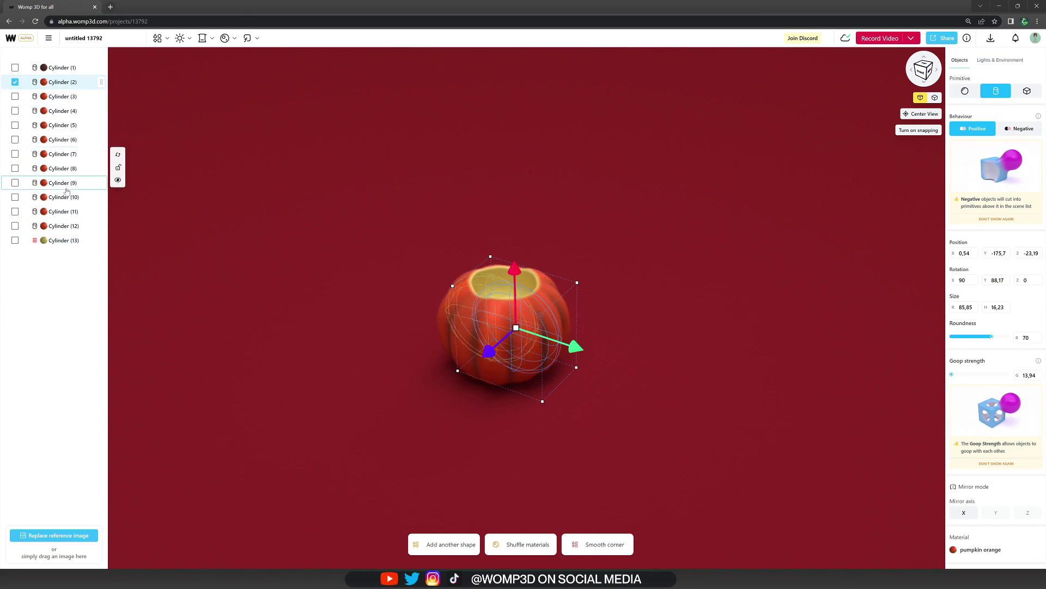
shift+click(68, 227)
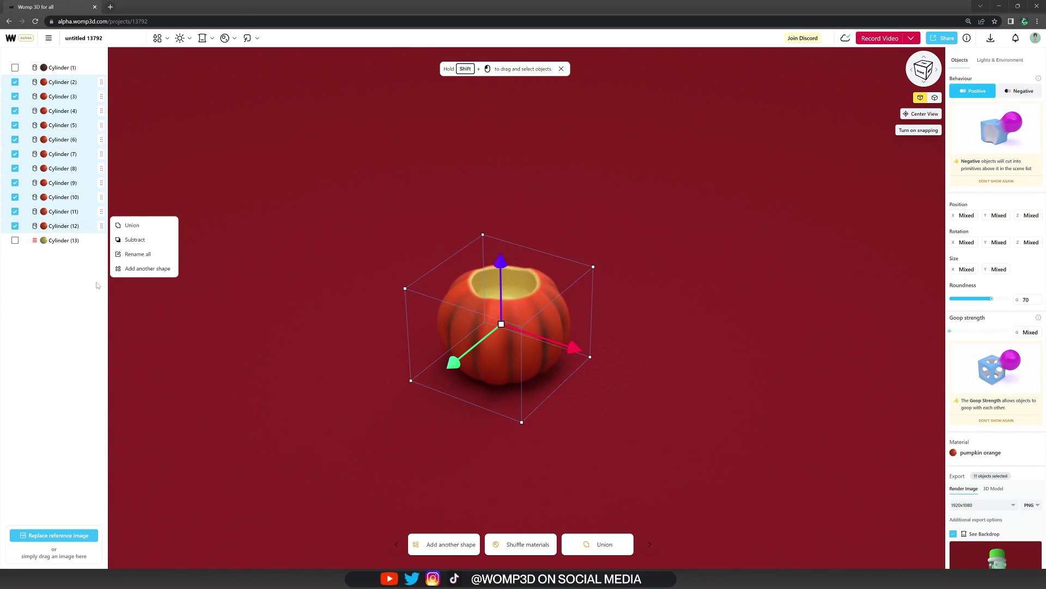
key(ctrl+c)
key(ctrl+v)
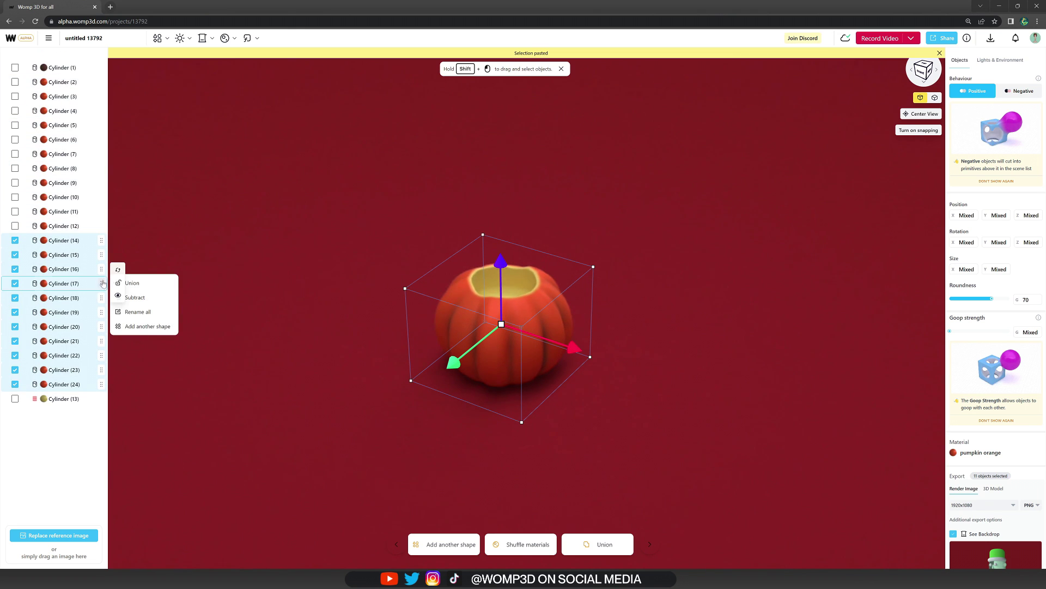
click(1019, 92)
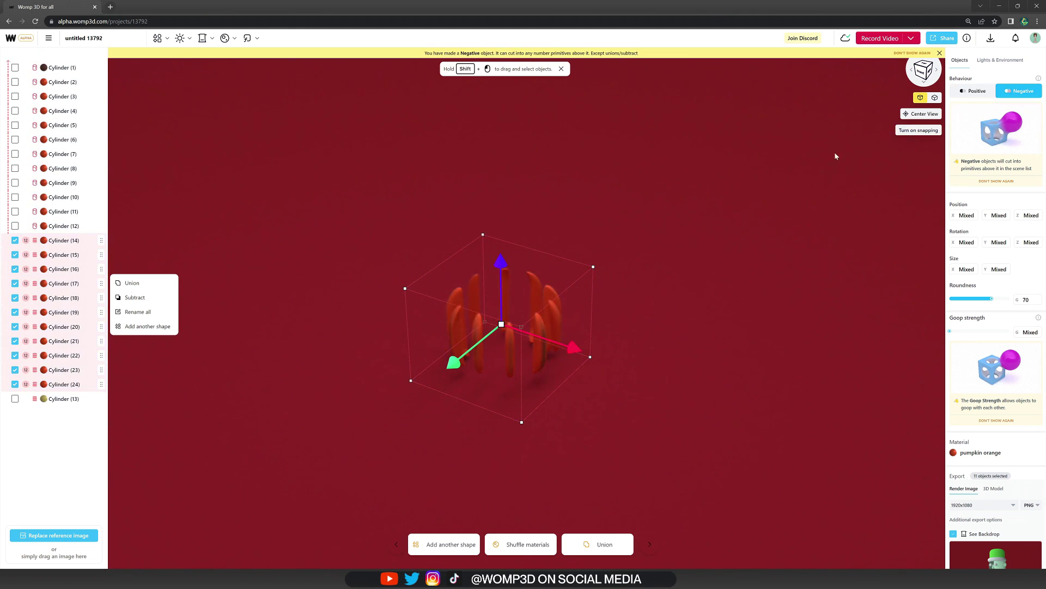
Apply the saved "cut pumpkin" material to the negative rib copies.
drag(705, 267, 728, 225)
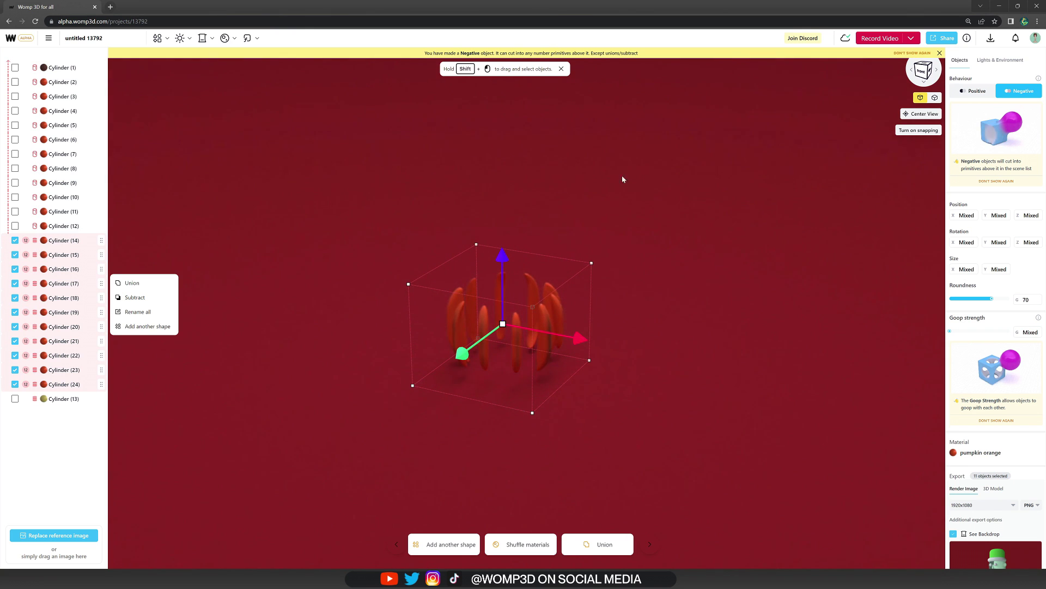
click(225, 39)
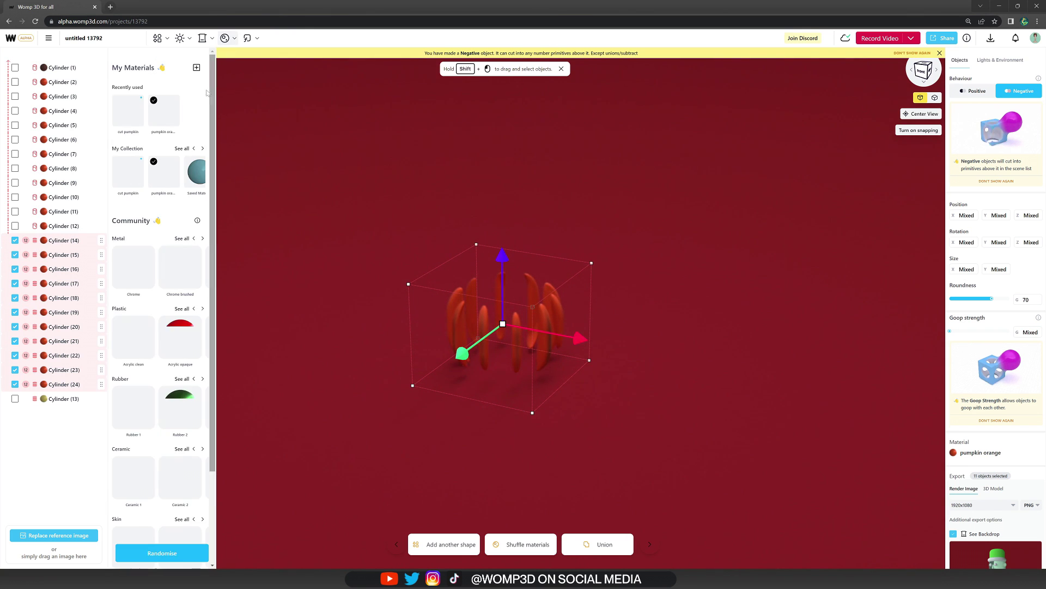
click(137, 117)
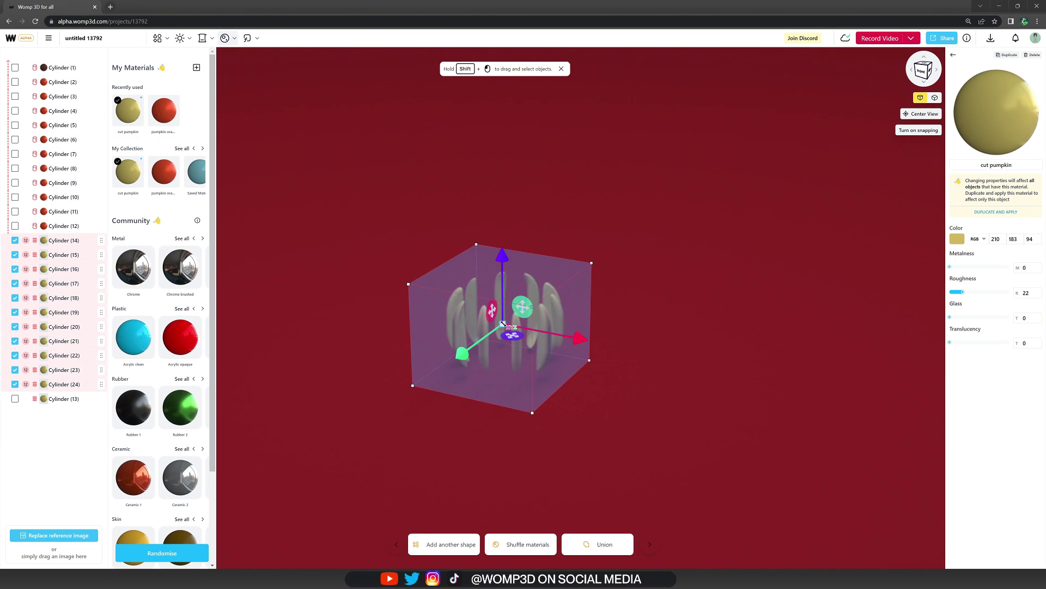
Shrink the eleven negative rib copies uniformly to fit inside the orange shell and set their goop strength close to the minimum.
drag(502, 323, 489, 311)
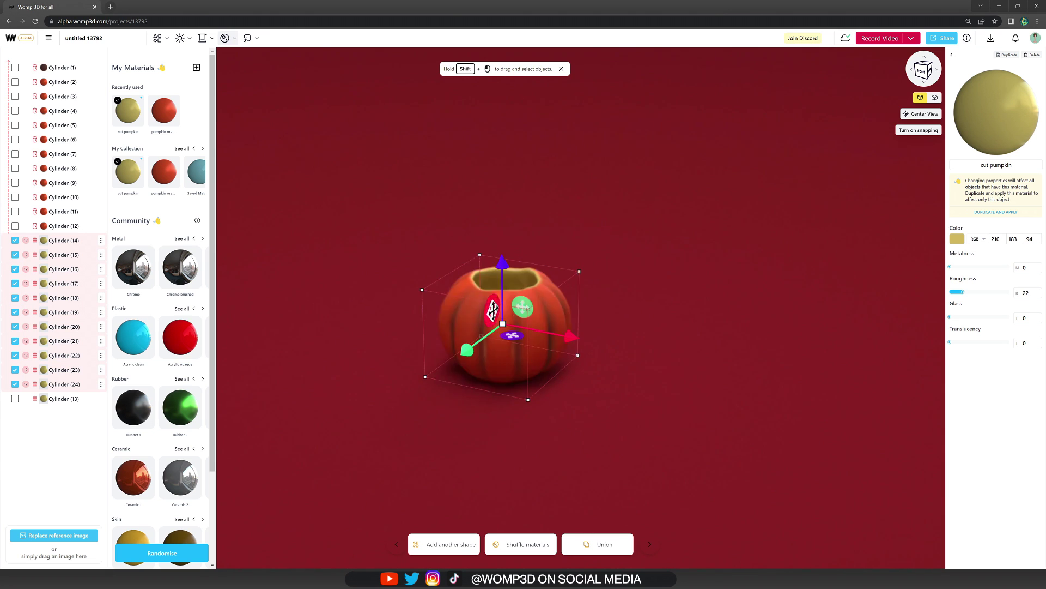
drag(627, 310, 669, 292)
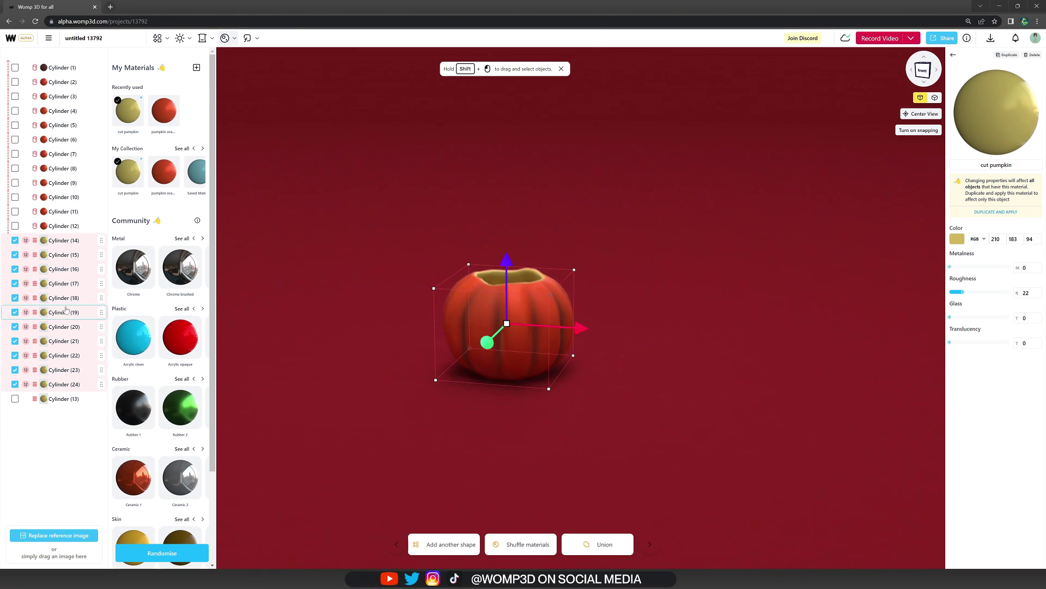
click(69, 240)
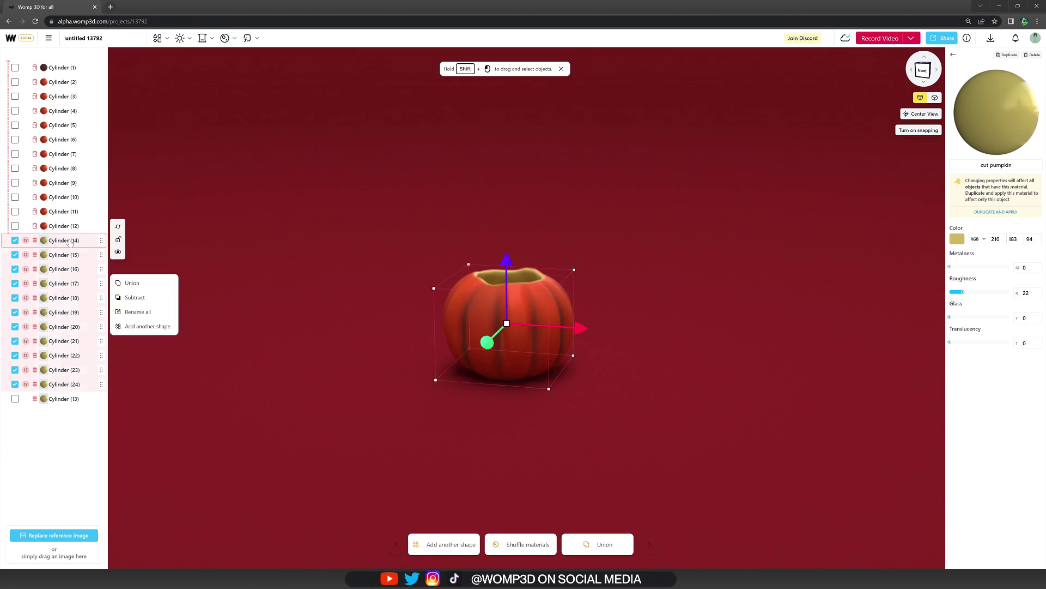
shift+click(64, 384)
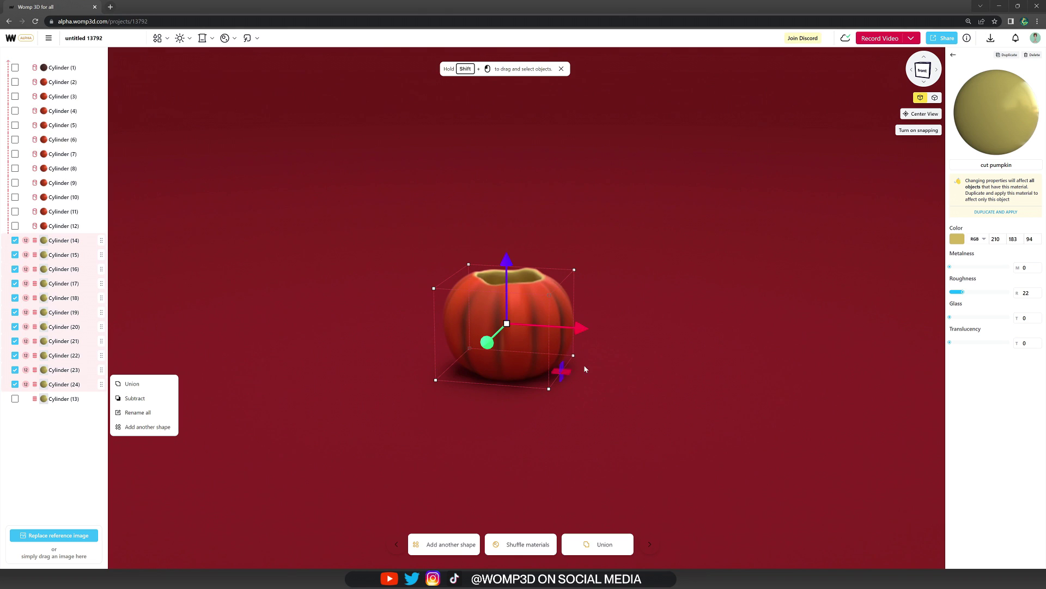
click(952, 54)
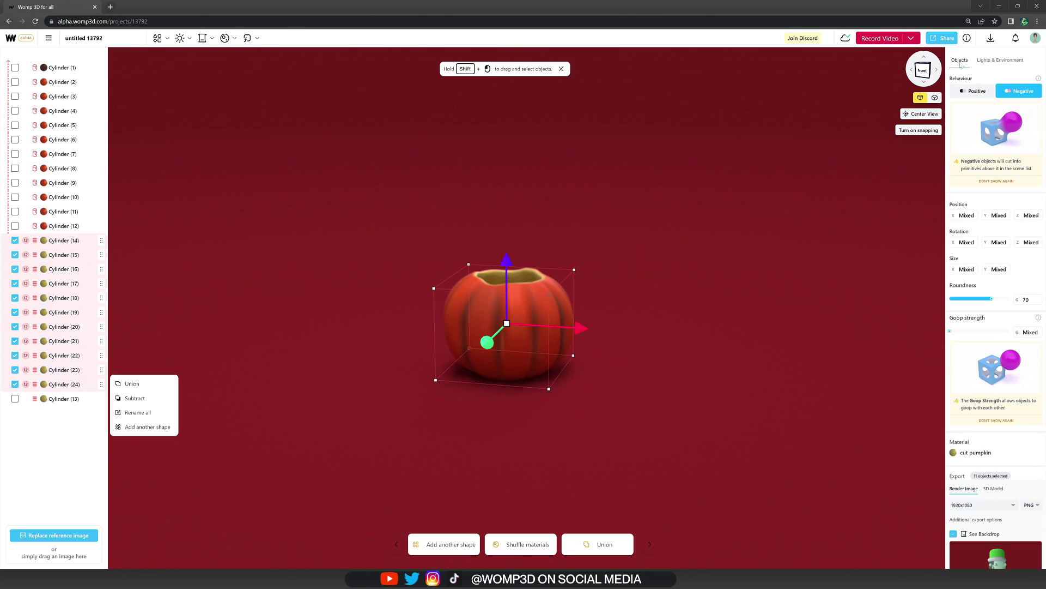
click(950, 333)
click(640, 356)
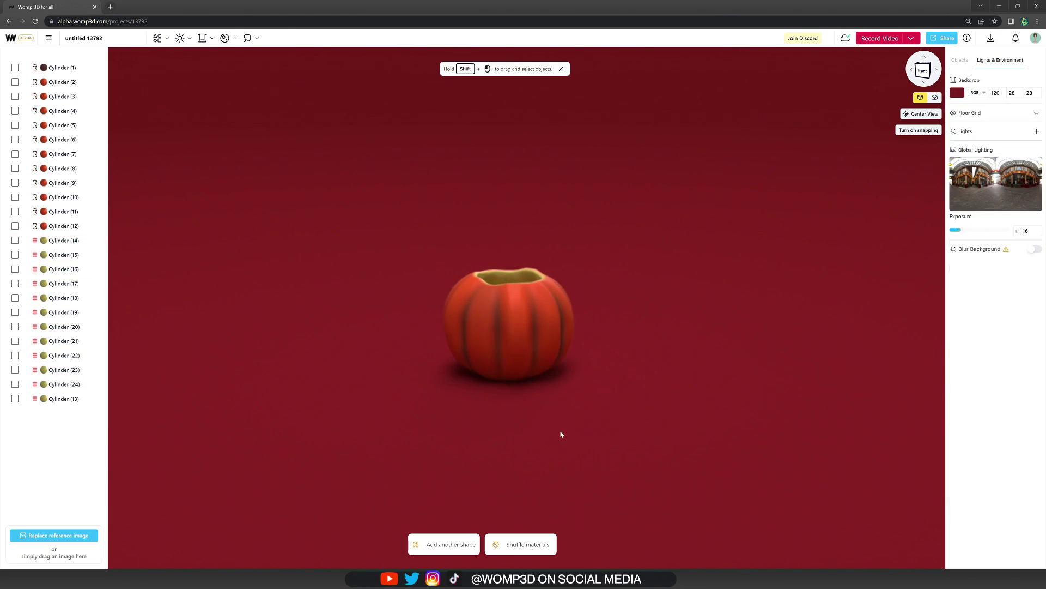
drag(560, 432, 682, 449)
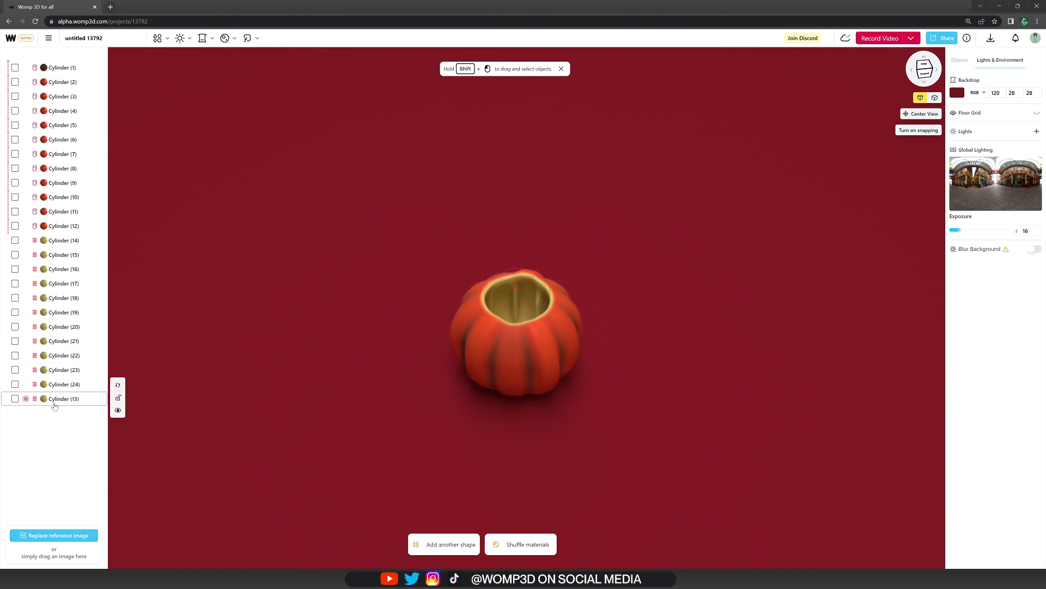
Duplicate the negative cylinder in the opening, lower it to a Y position of about -183.46 and resize it to about 87.93 by 46.83.
click(59, 400)
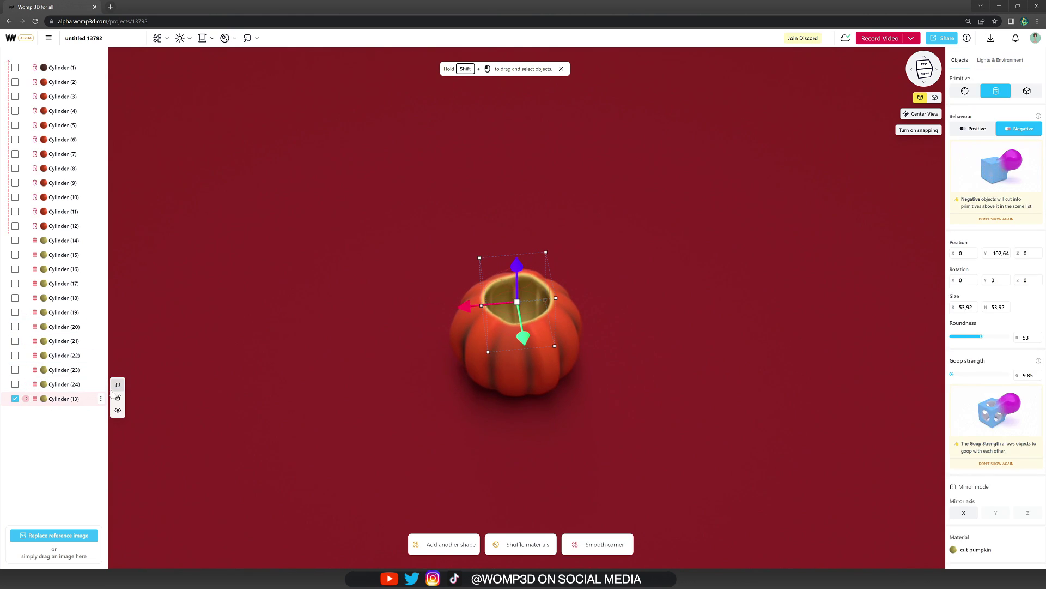
key(ctrl+v)
drag(518, 265, 517, 289)
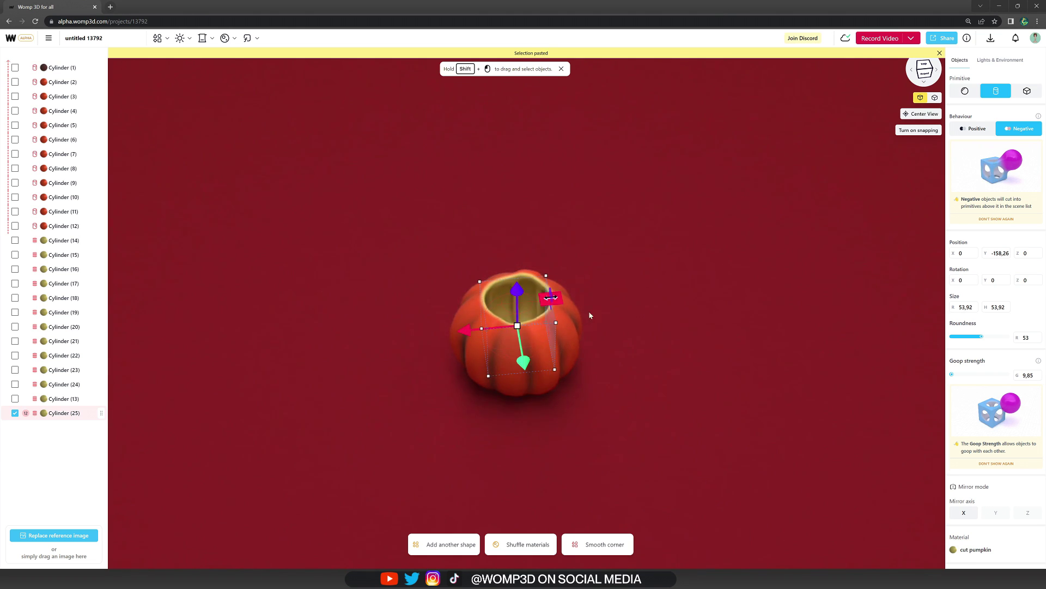
drag(772, 287, 715, 254)
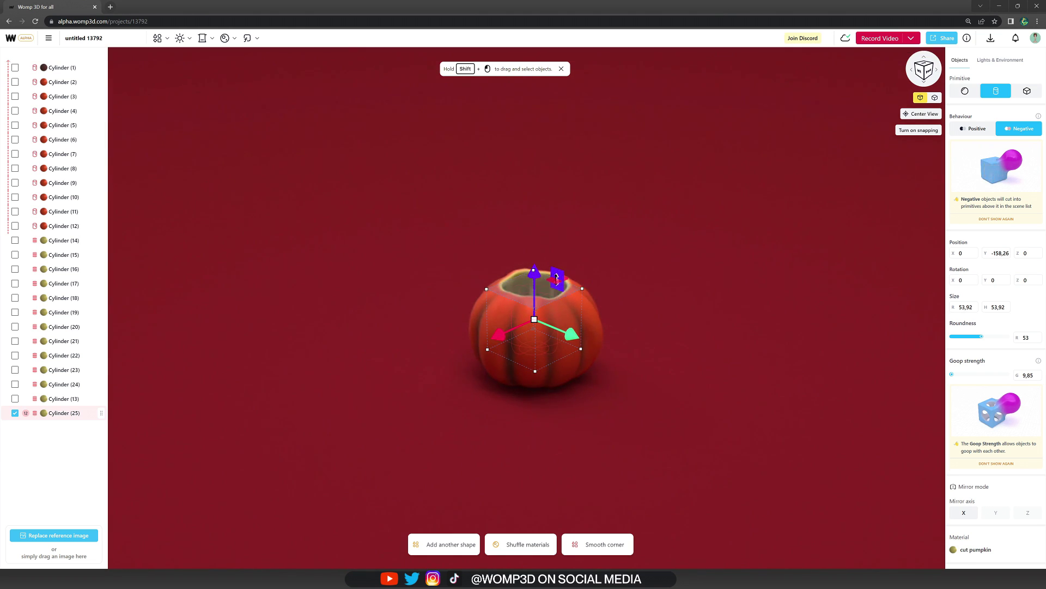
drag(557, 279, 589, 381)
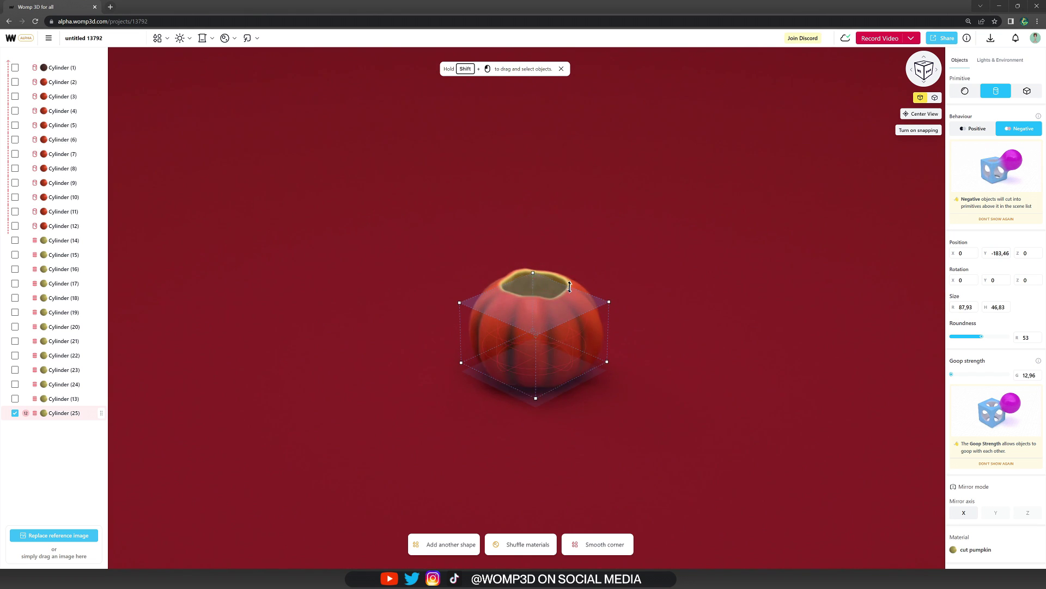
drag(570, 282, 570, 283)
click(633, 263)
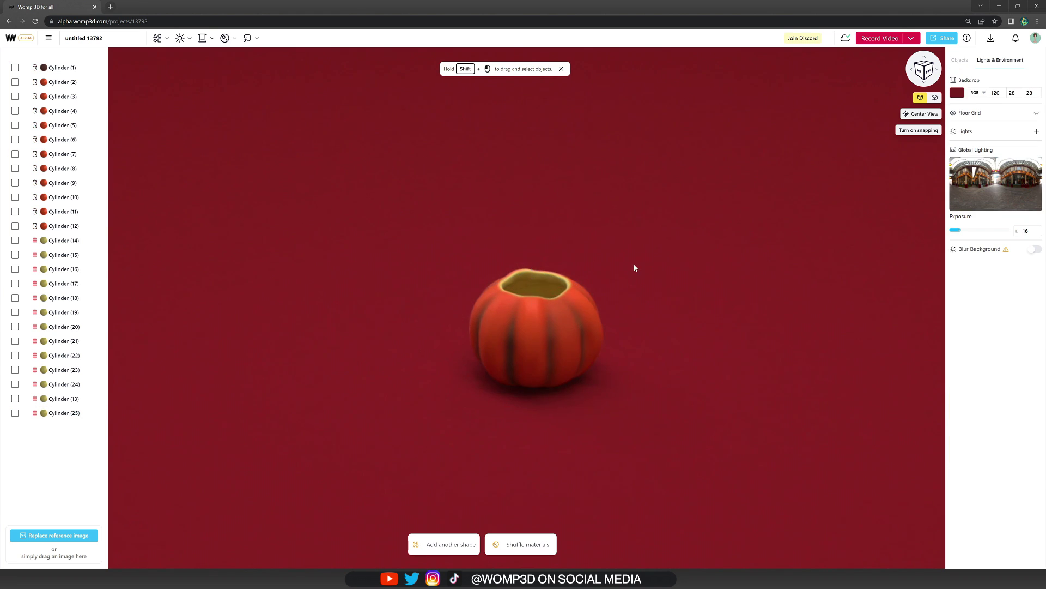
Combine all positive and negative cylinders into one union and name it "pumpkin".
drag(633, 264, 701, 272)
scroll(701, 272, up, 2)
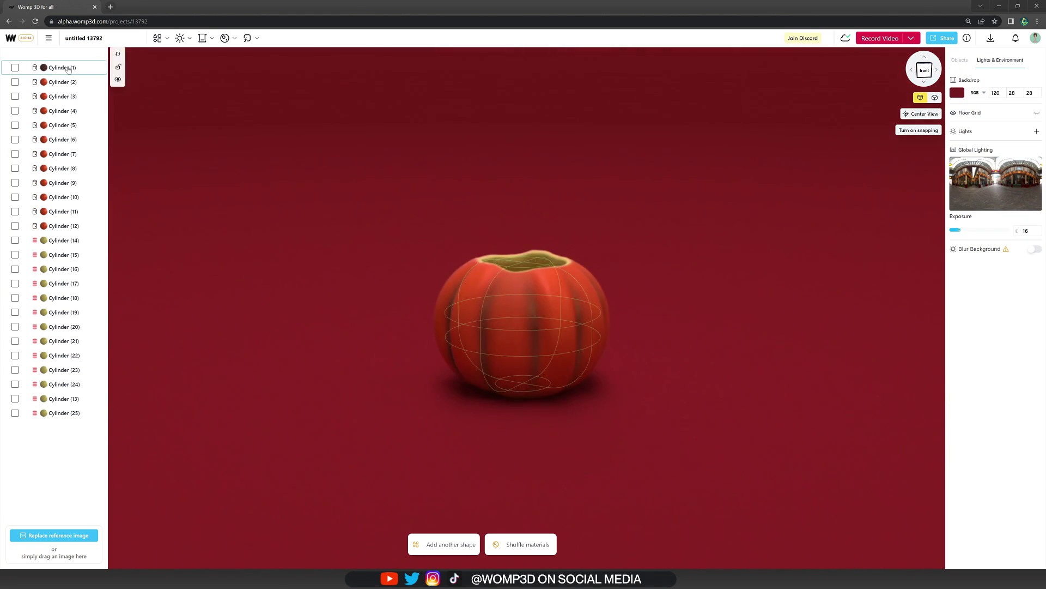
click(66, 67)
shift+click(71, 412)
right_click(71, 412)
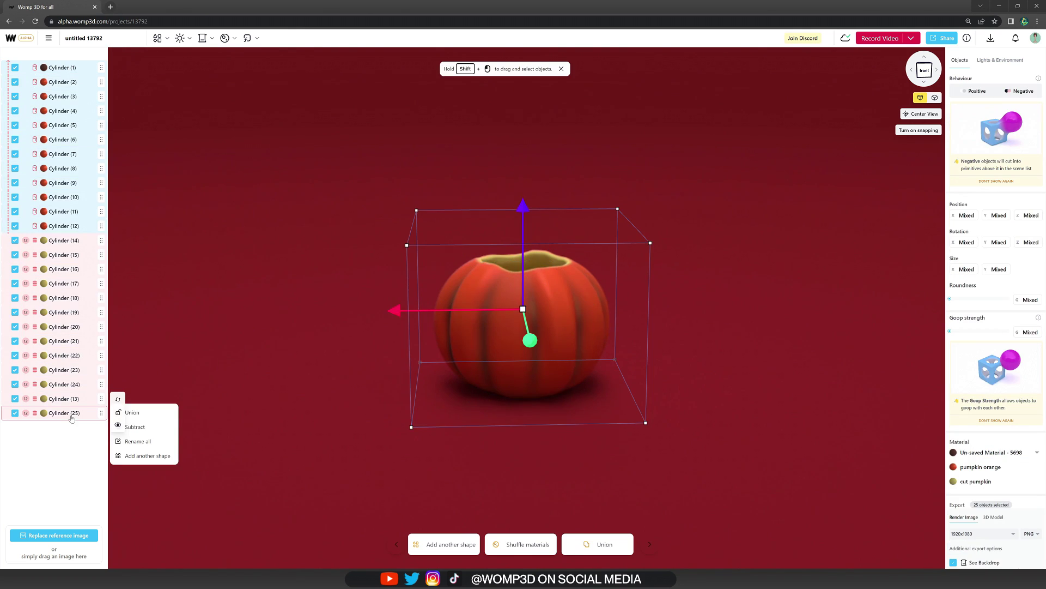
click(134, 413)
double_click(49, 67)
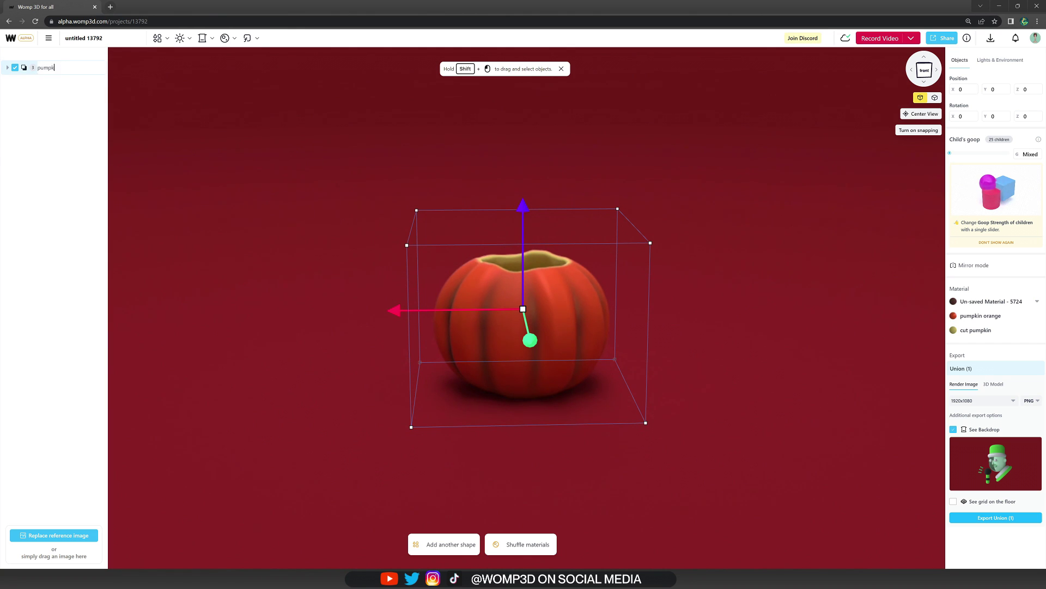
text(pumpkin)
key(Return)
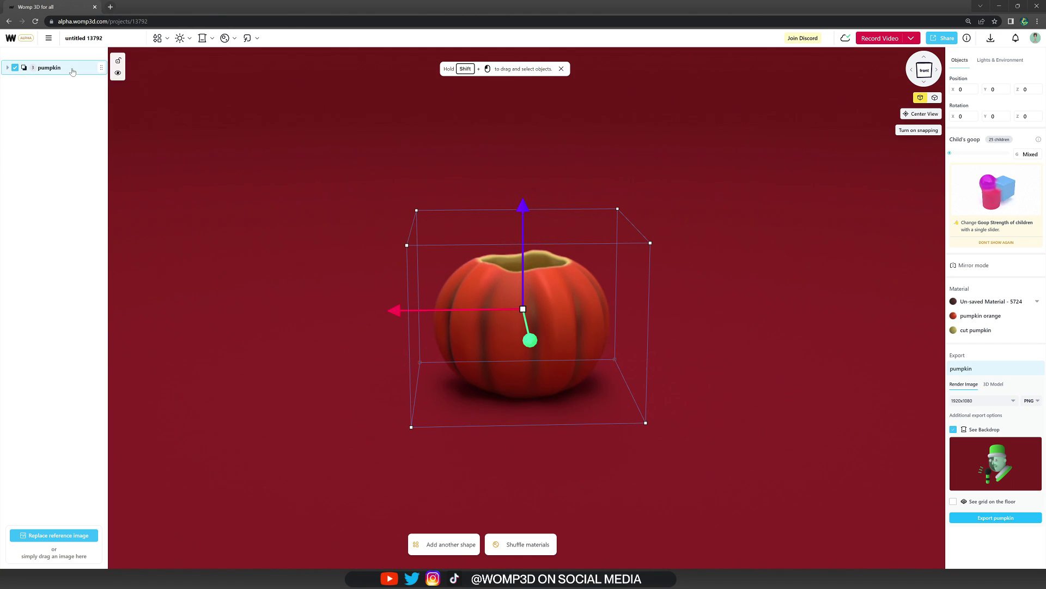
Duplicate the pumpkin union and rename the copy "pumpkin cap".
key(ctrl+v)
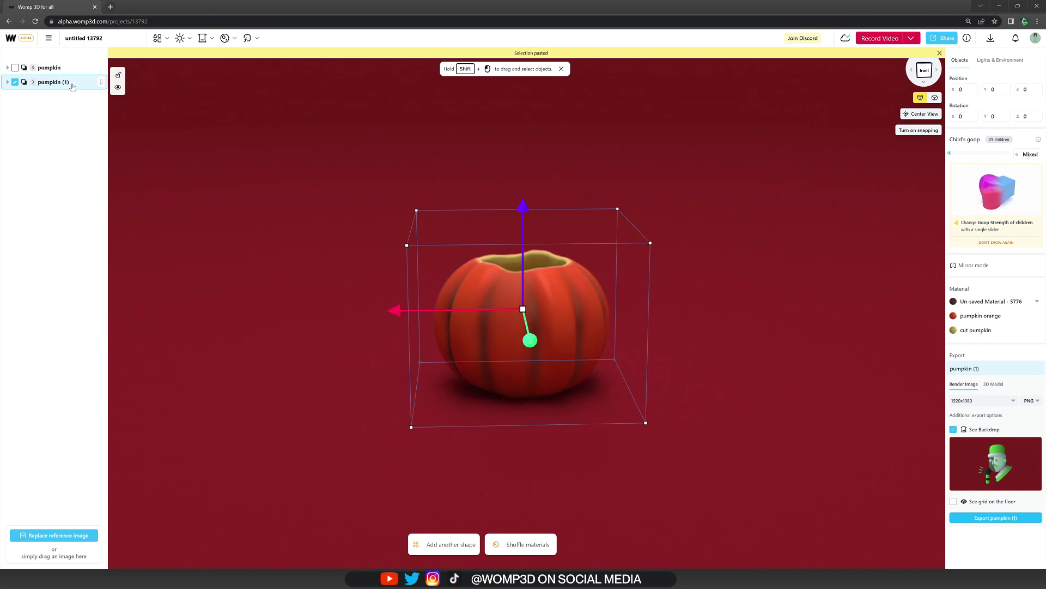
double_click(53, 82)
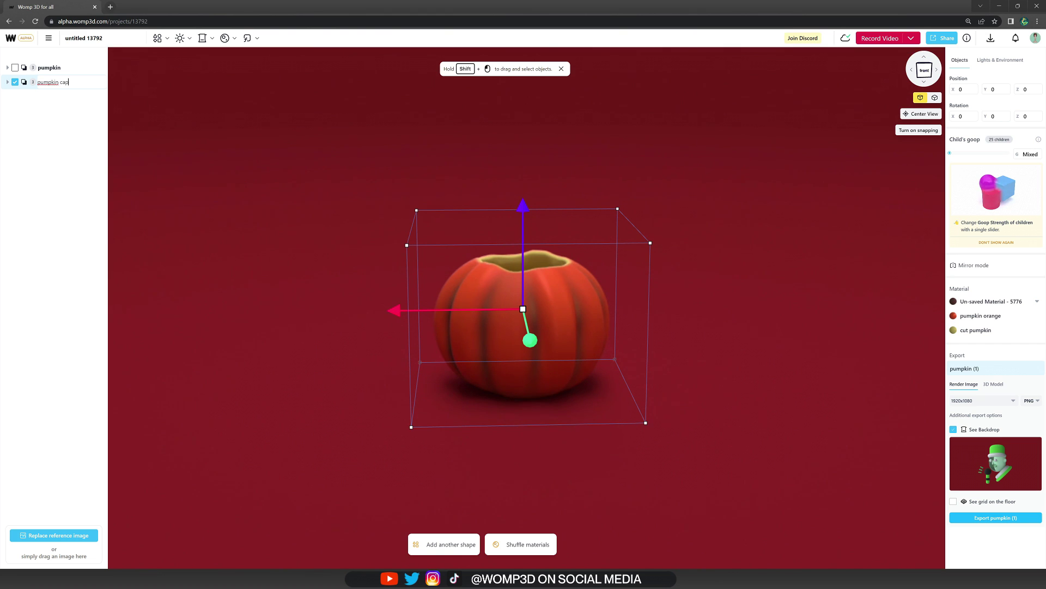
text(pumpkin cap)
key(Return)
click(19, 92)
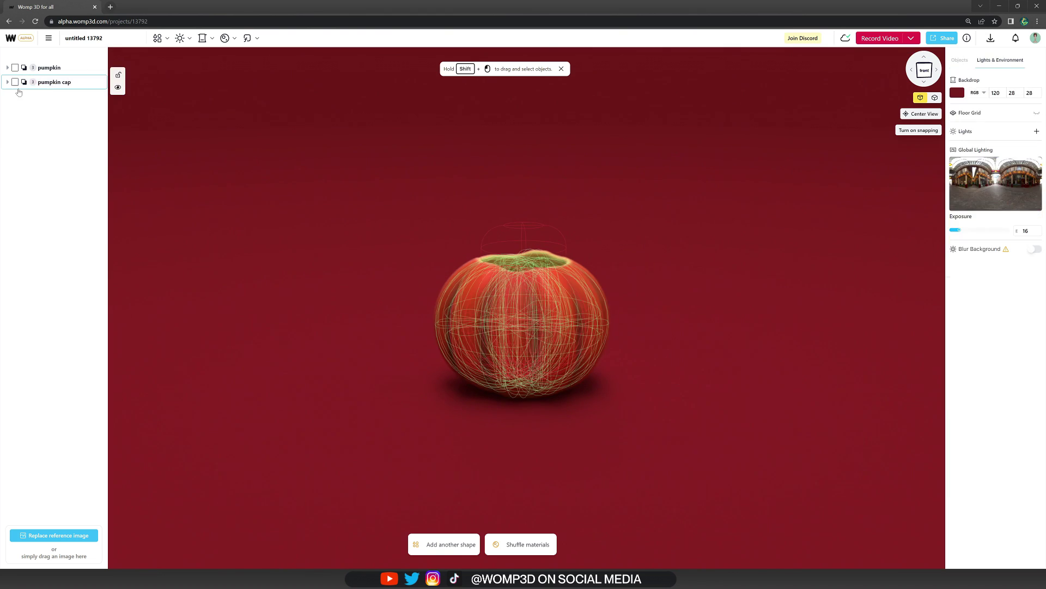
Move the "pumpkin cap" copy sideways so that it stands beside the original pumpkin.
click(48, 87)
drag(393, 308, 207, 295)
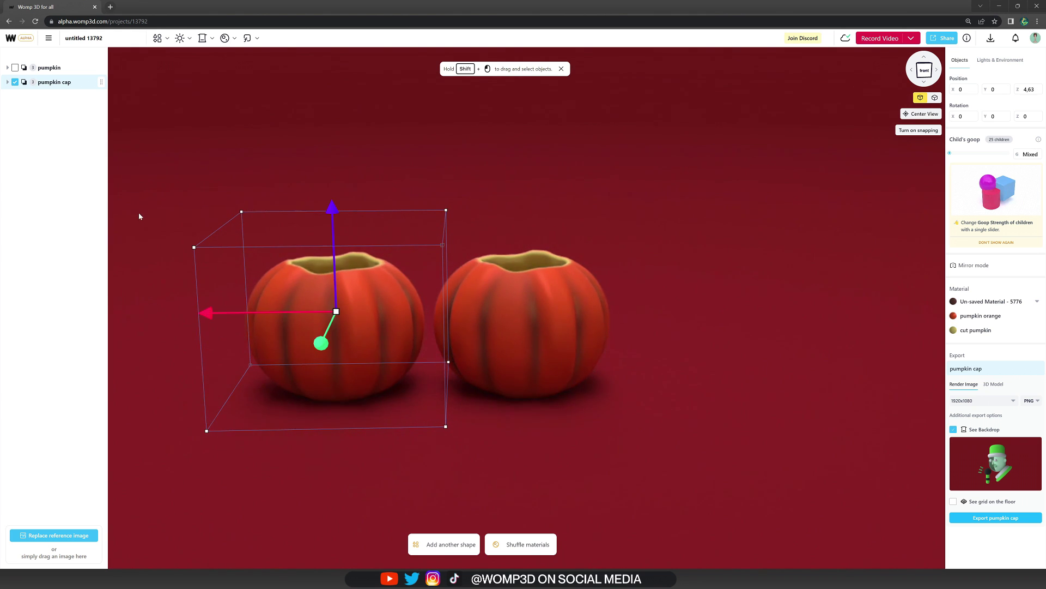
right_drag(139, 213, 212, 213)
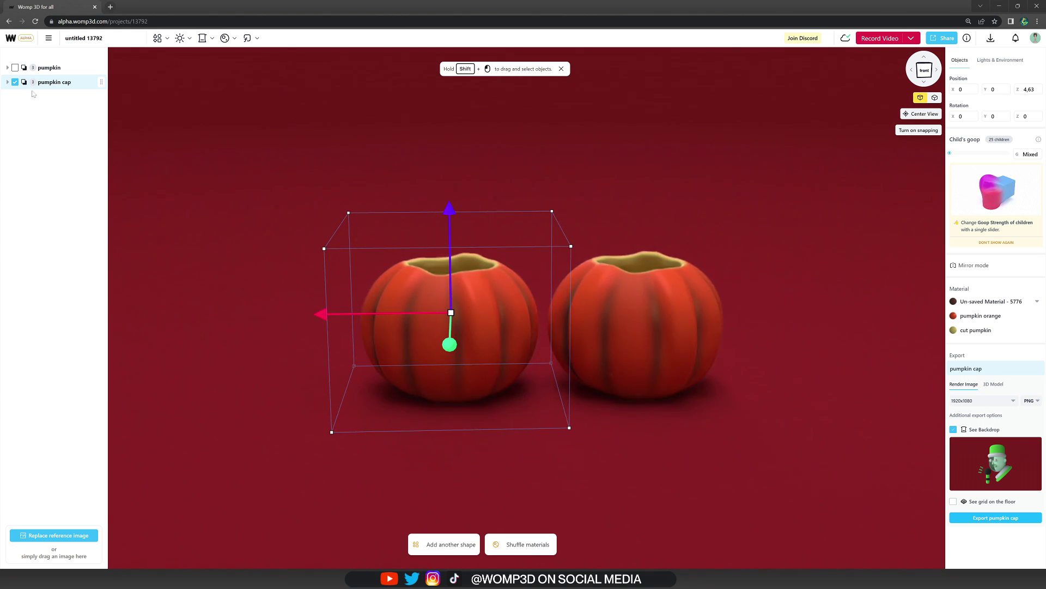
Delete all the negative yellow cylinders inside the "pumpkin cap" group.
click(8, 81)
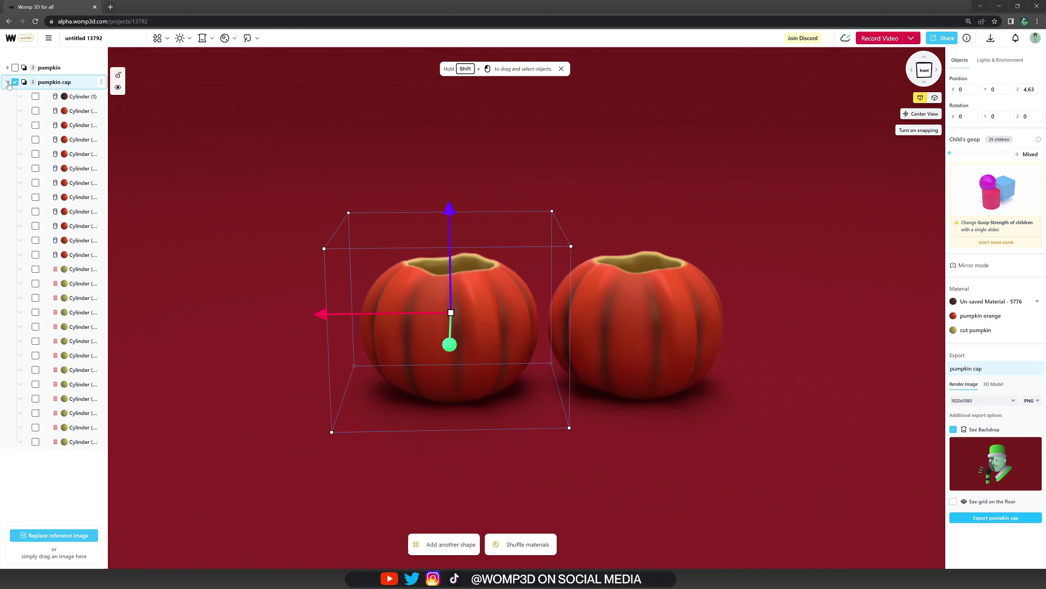
click(81, 269)
shift+click(79, 442)
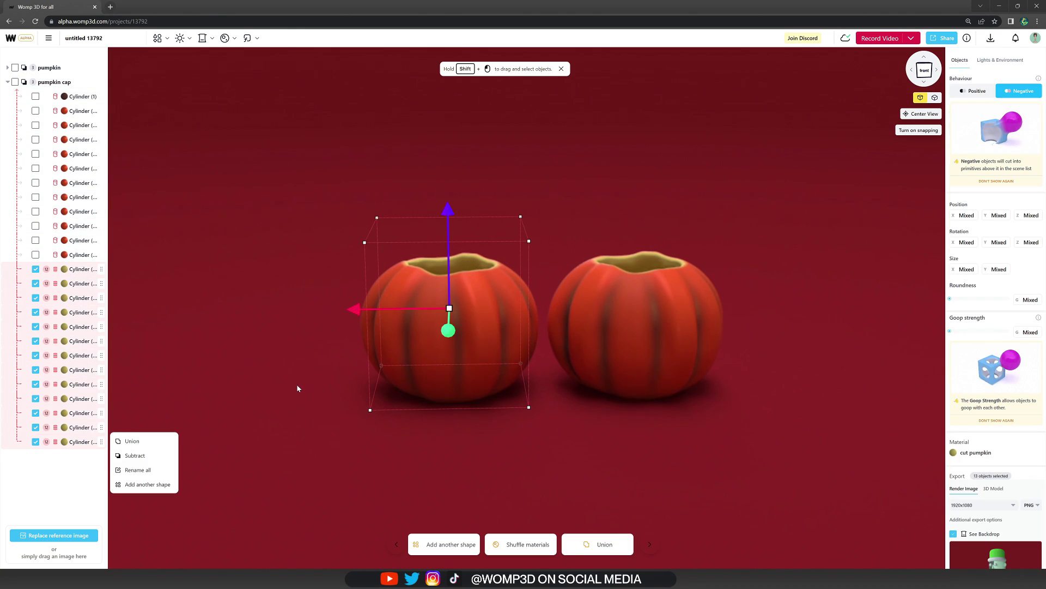
key(Delete)
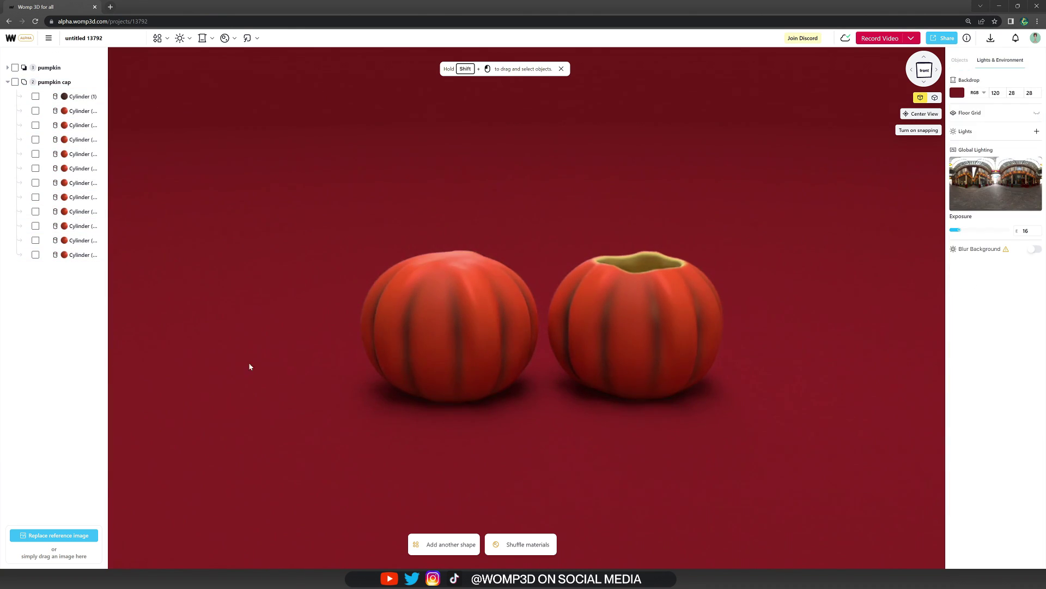
Duplicate the dark Cylinder (1) in the "pumpkin cap" group and place the copy last in the group's order.
click(80, 97)
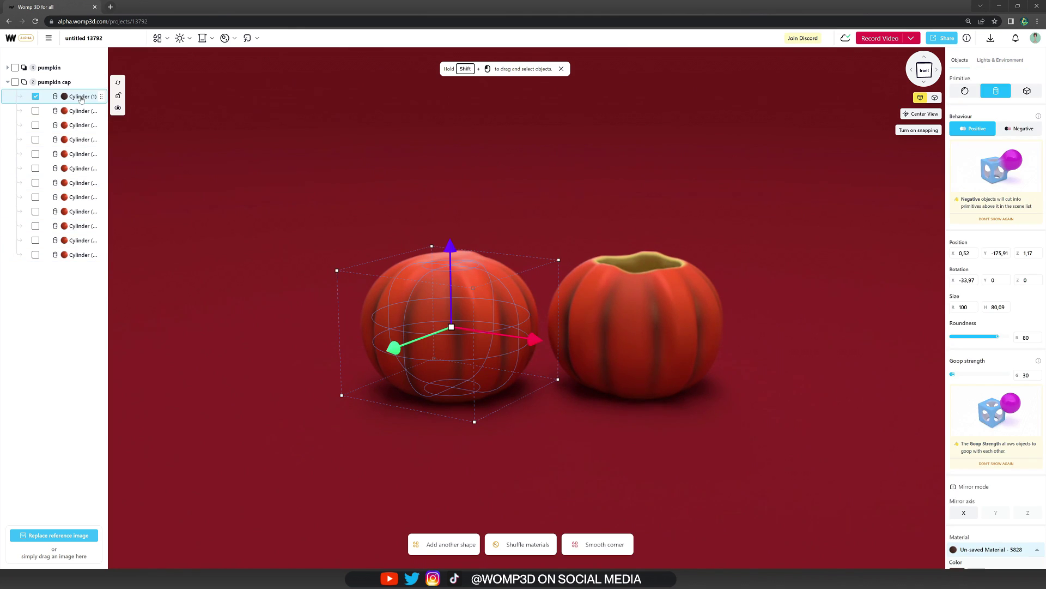
key(ctrl+v)
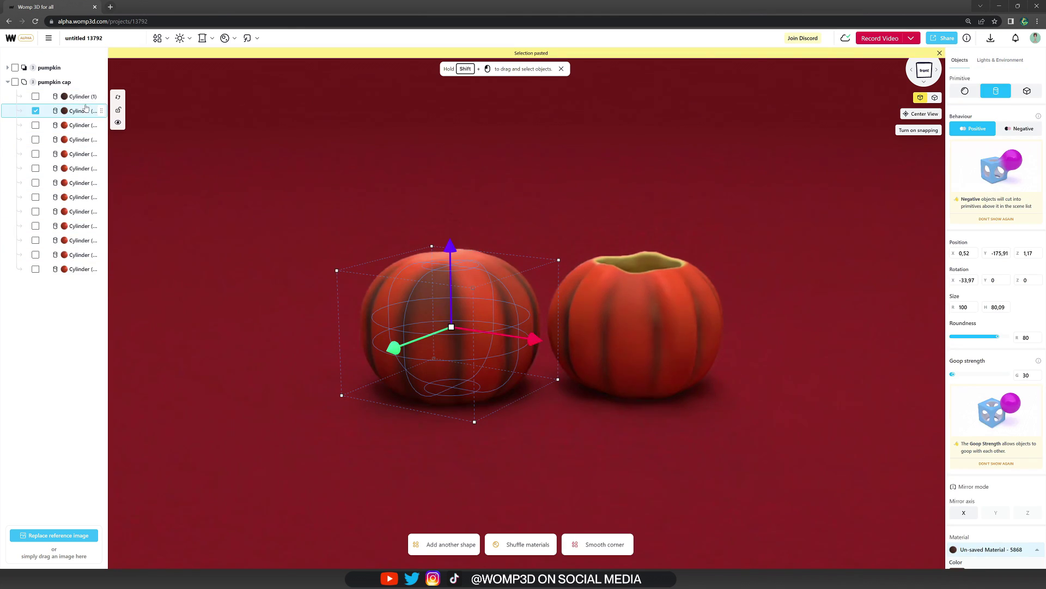
drag(100, 112, 101, 272)
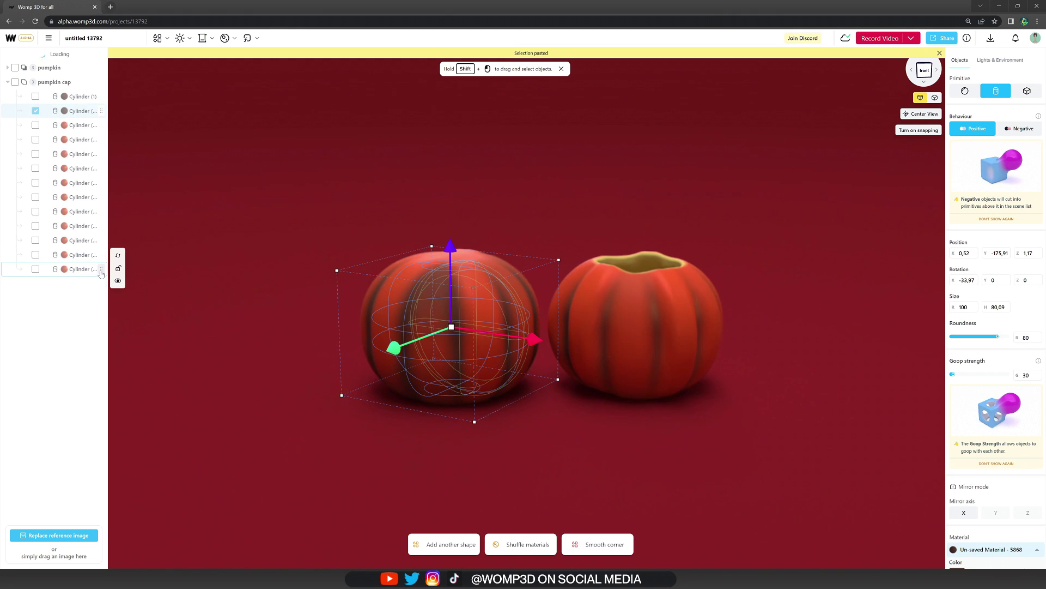
drag(101, 113, 100, 270)
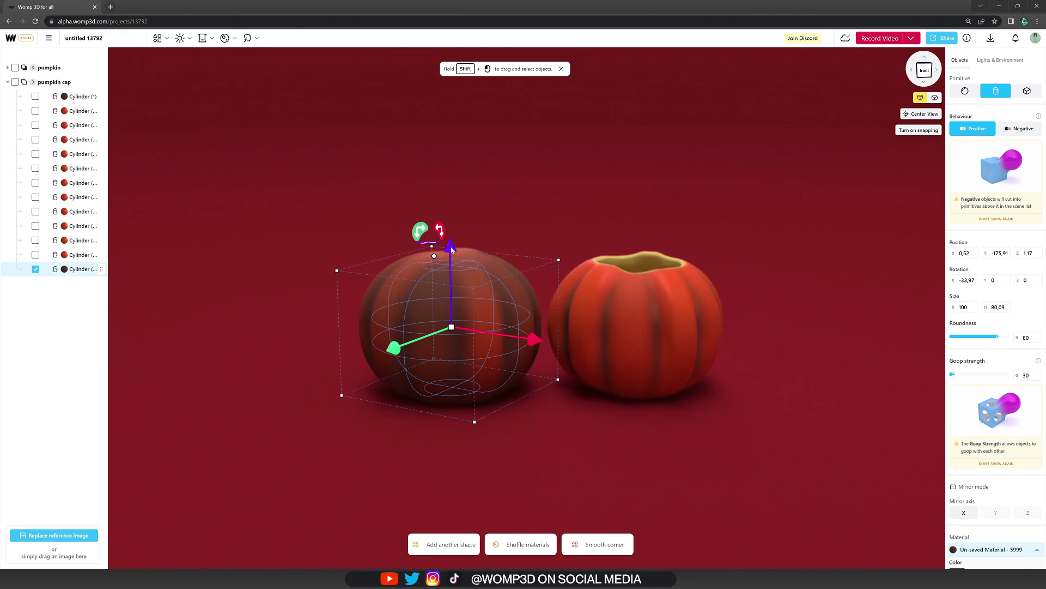
Shrink the dark copy to about 34.92 by 27.96 atop the cap, at Y position about -52.14, with goop strength 40.
drag(452, 249, 449, 126)
drag(332, 146, 382, 168)
drag(449, 159, 450, 183)
drag(455, 230, 450, 227)
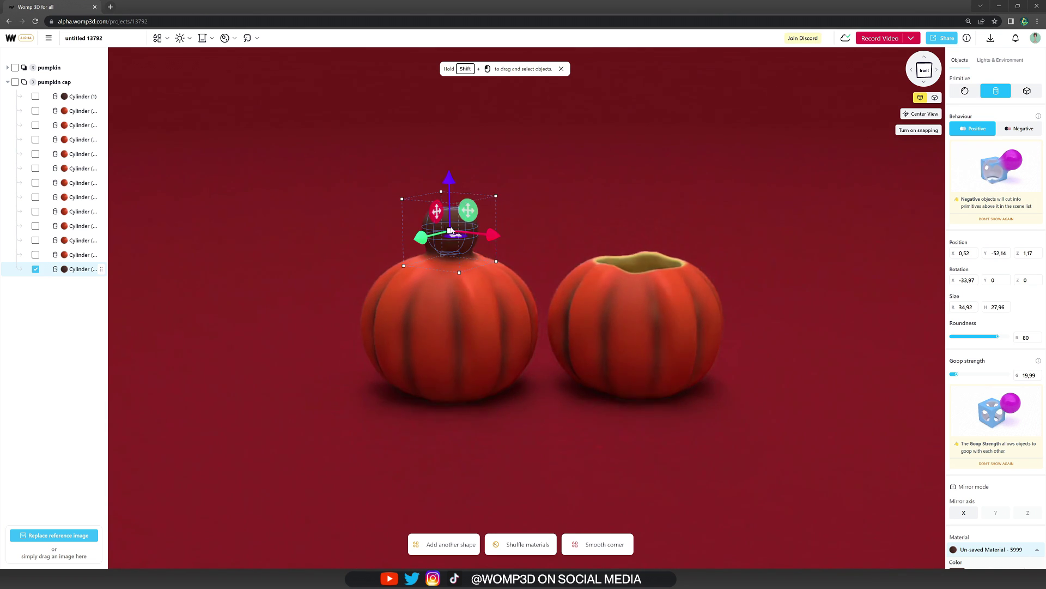
drag(959, 376, 960, 377)
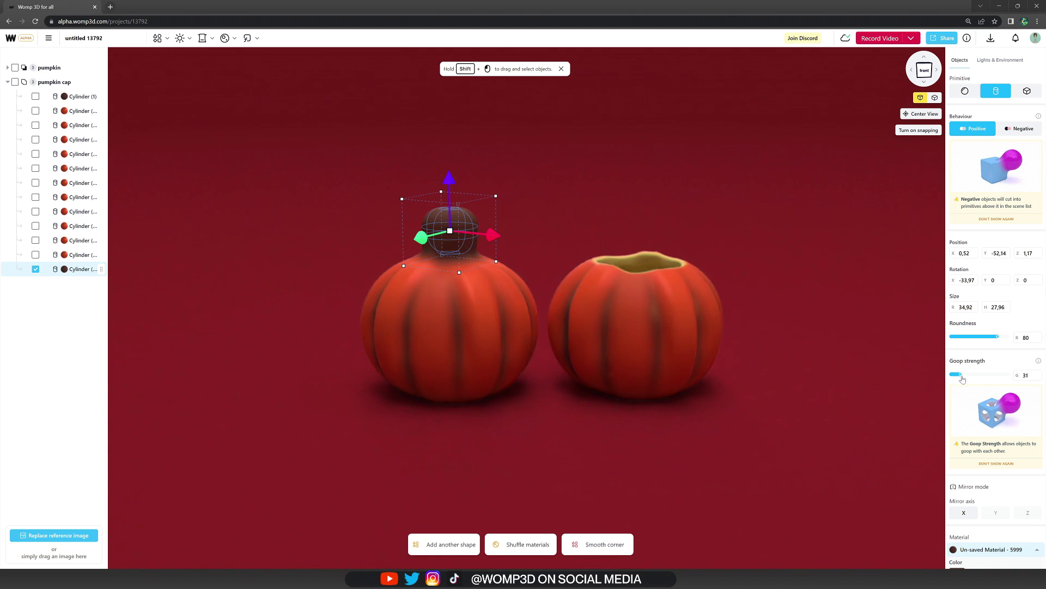
Make the small dark cylinder negative and adjust it to about 27.92 by 22.36 at Y position about -54.93, denting the cap's top.
click(1019, 128)
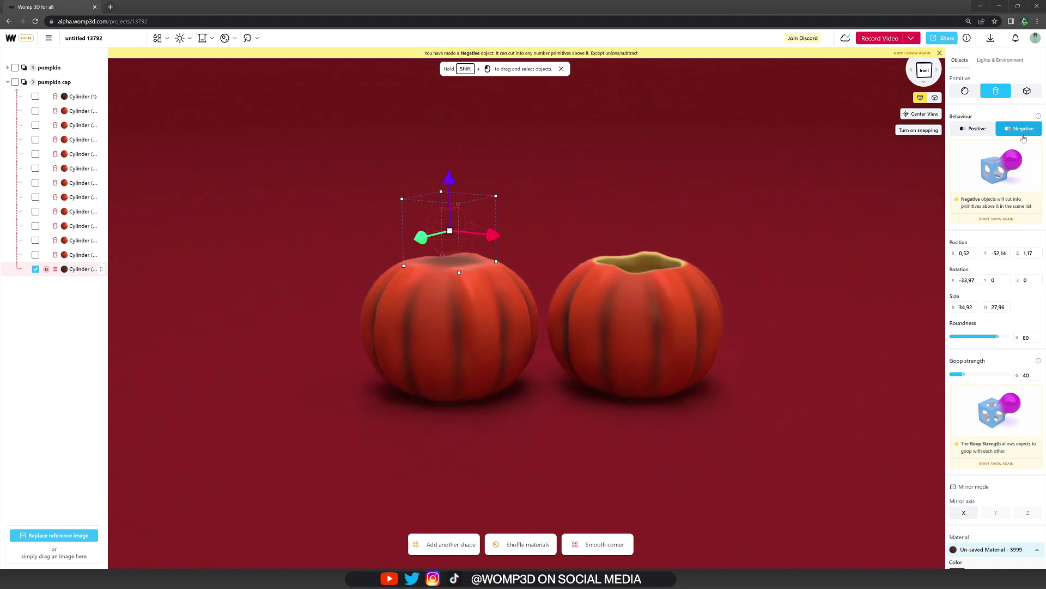
drag(449, 174, 449, 172)
drag(452, 225, 450, 183)
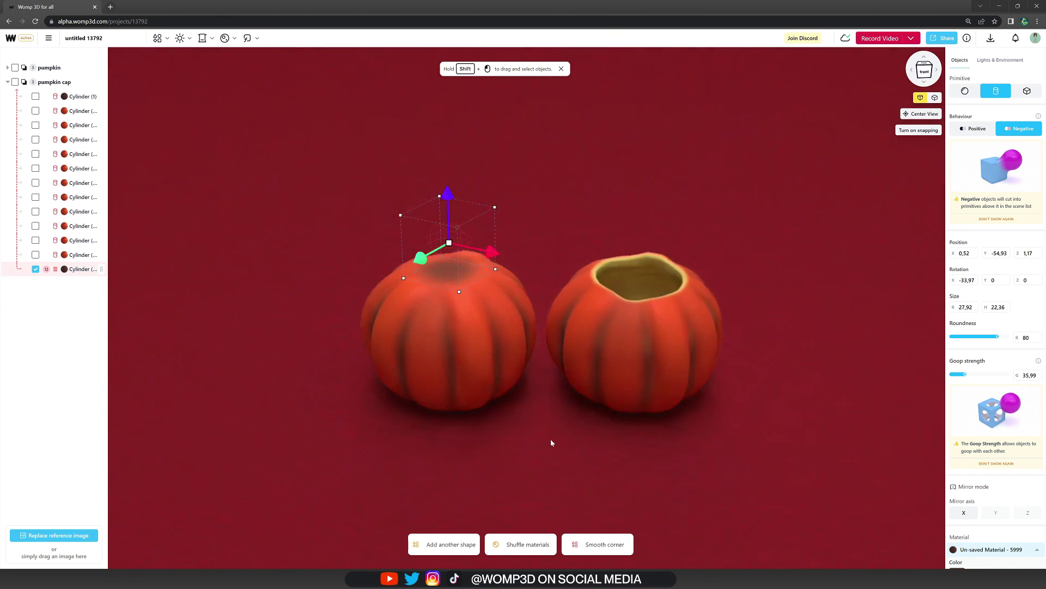
Apply the saved "cut pumpkin" material to the large negative cylinder that trims the cap's underside.
drag(551, 443, 555, 438)
click(224, 39)
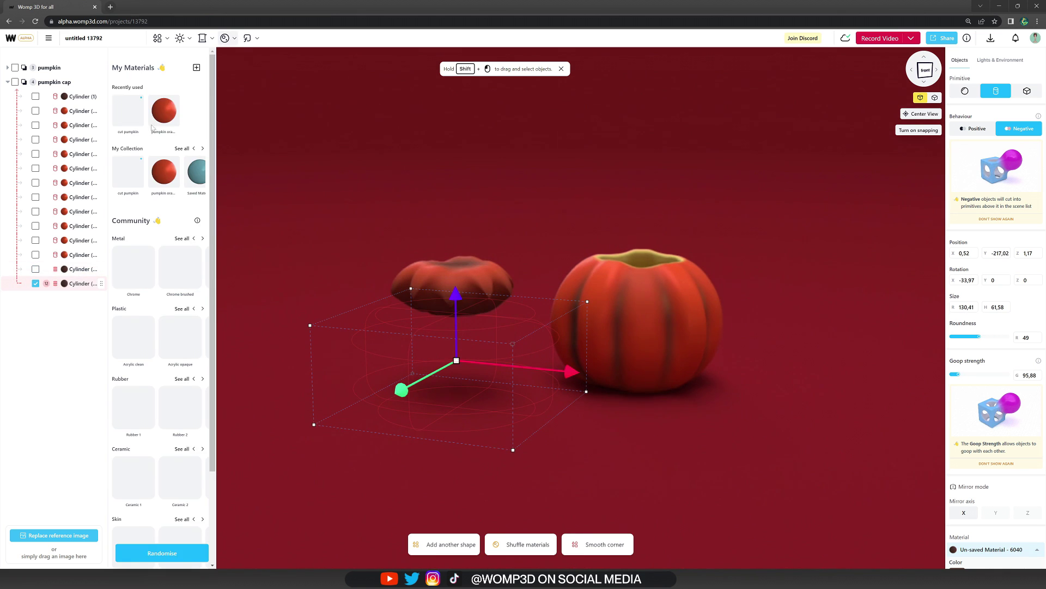
click(131, 116)
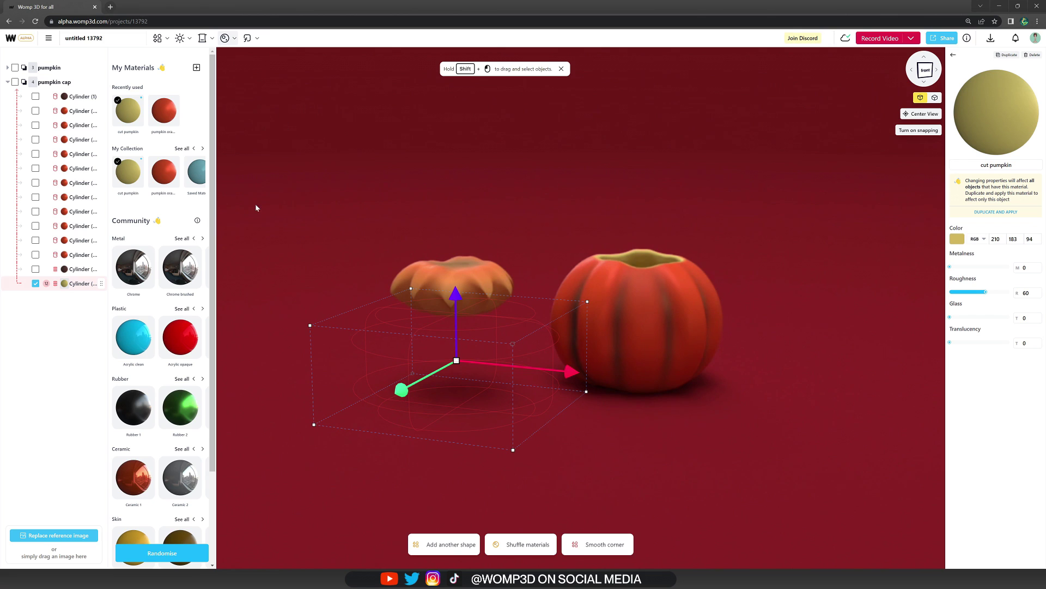
click(953, 54)
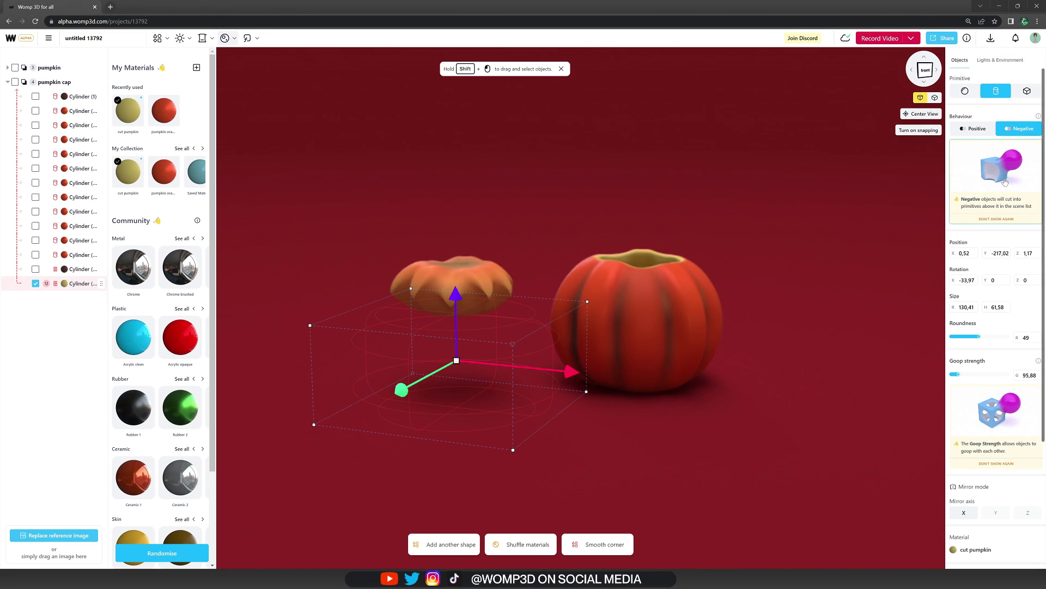
Set the cap's large negative cylinder to goop strength 43 and seat the "pumpkin cap" group on the pumpkin's opening, at Y about -0.17.
drag(961, 377, 954, 377)
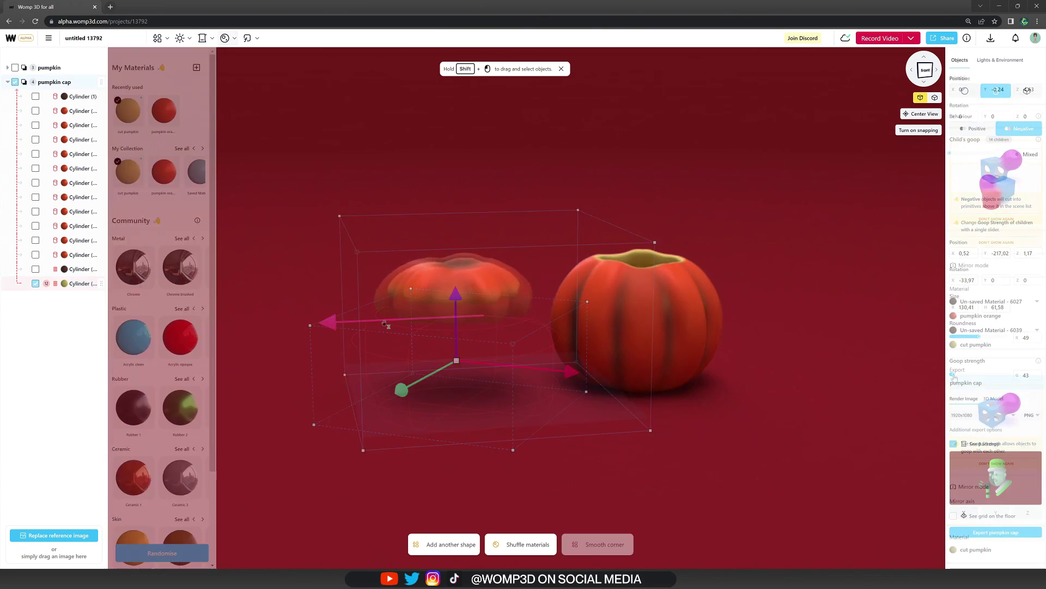
drag(388, 326, 496, 320)
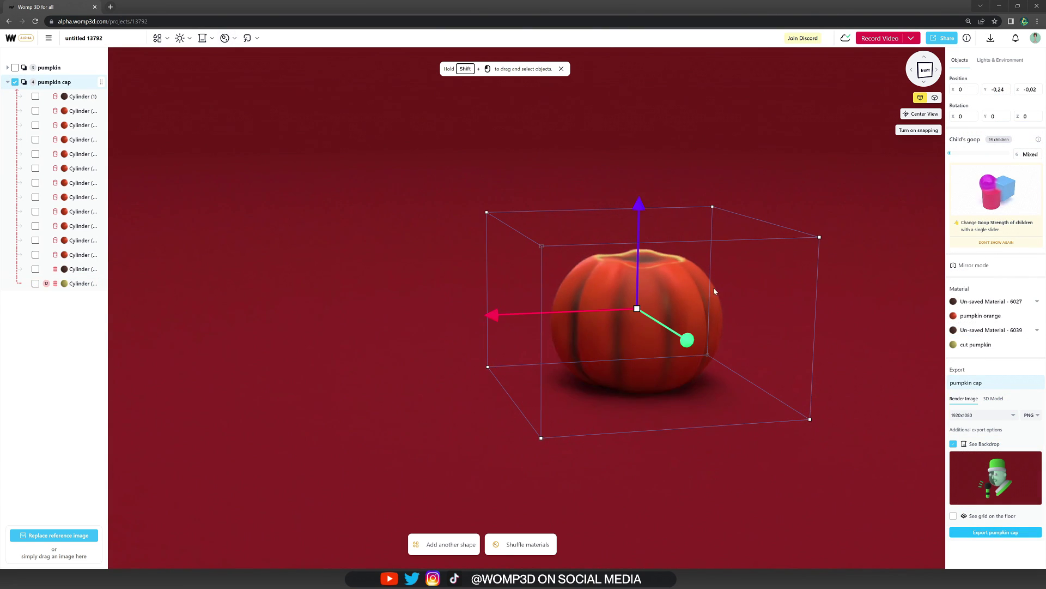
drag(815, 328, 809, 279)
key(ctrl+z)
drag(864, 202, 641, 241)
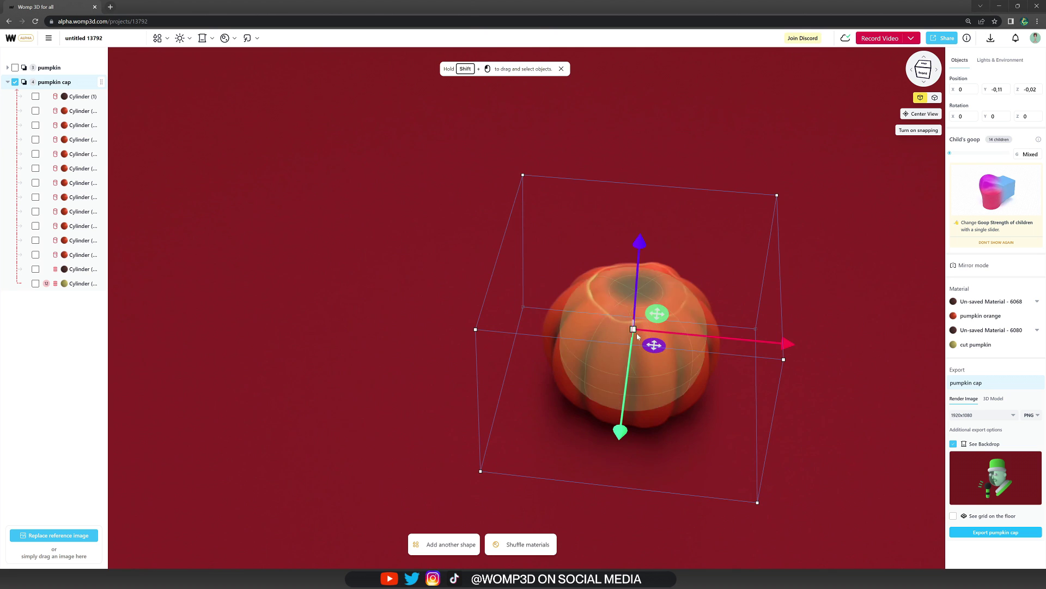
drag(640, 242, 641, 241)
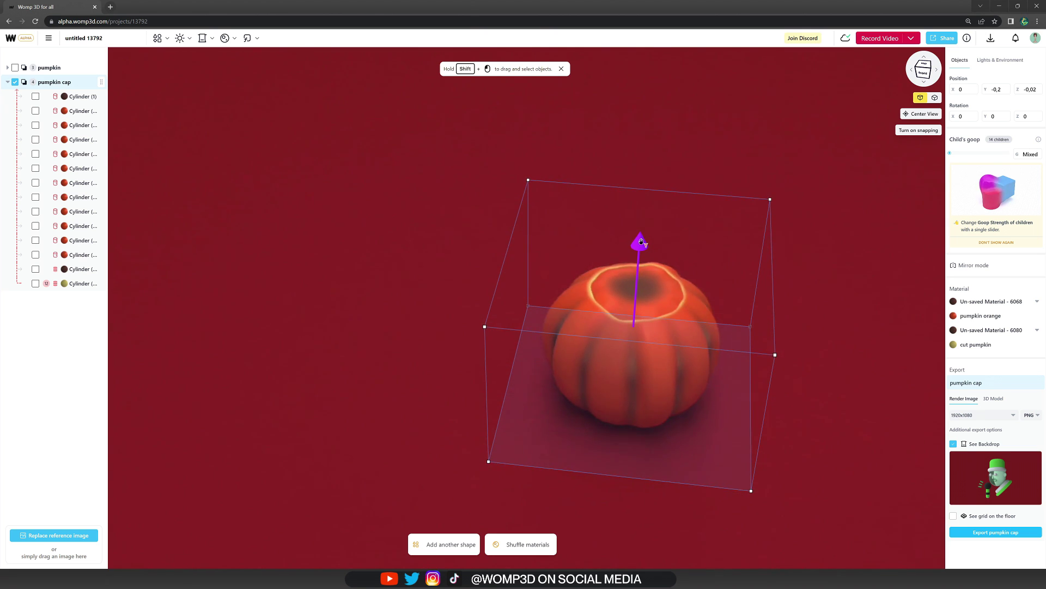
drag(640, 242, 639, 242)
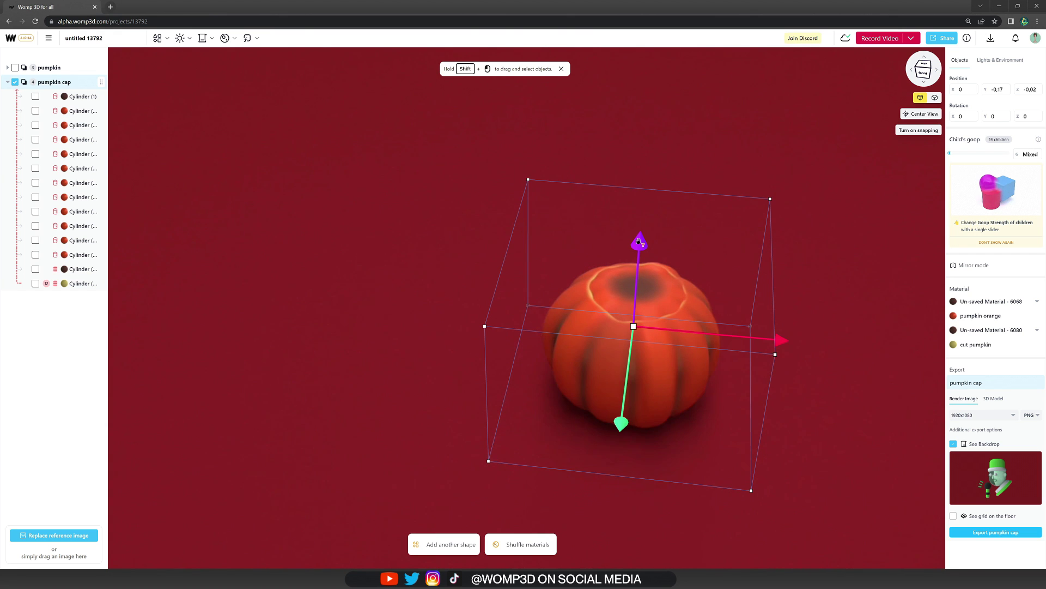
click(848, 233)
drag(824, 234, 770, 246)
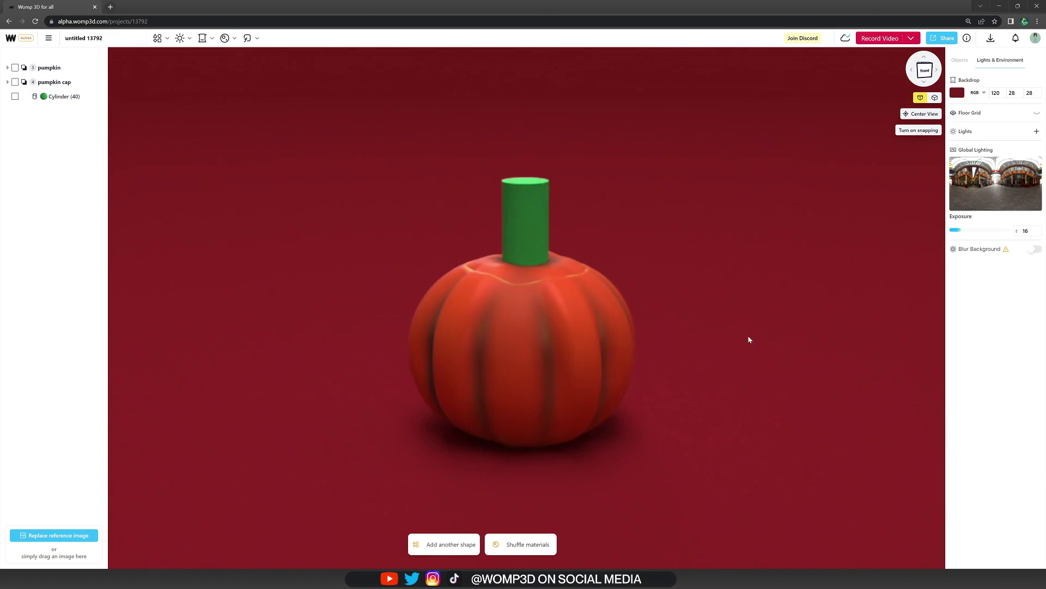
Duplicate the green stem cylinder, offset the copy to Z about -71.98 and rotate it -90° on Y.
click(520, 229)
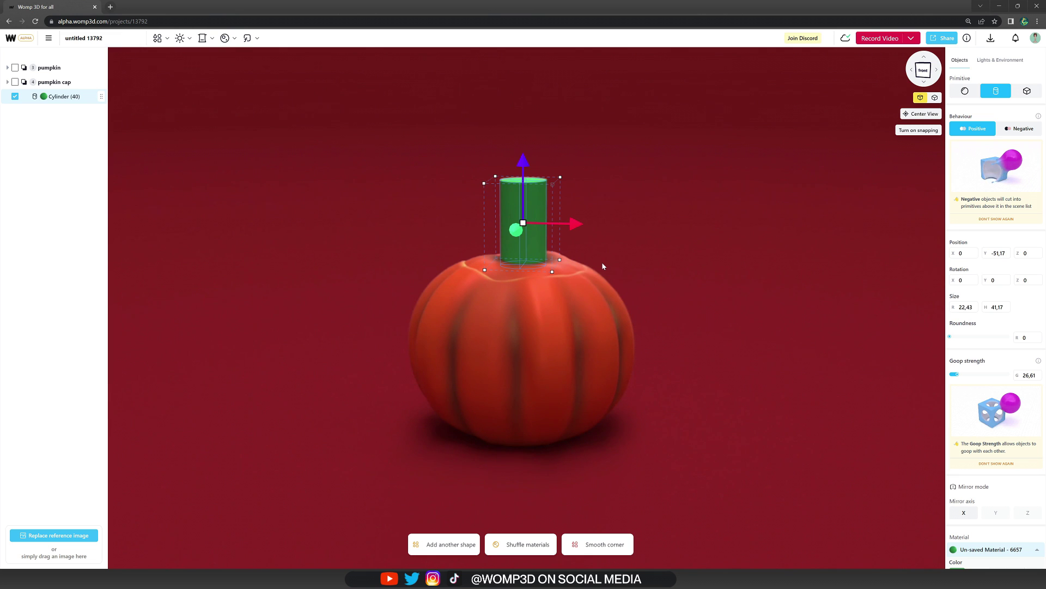
key(ctrl+v)
drag(577, 224, 653, 226)
drag(800, 374, 826, 386)
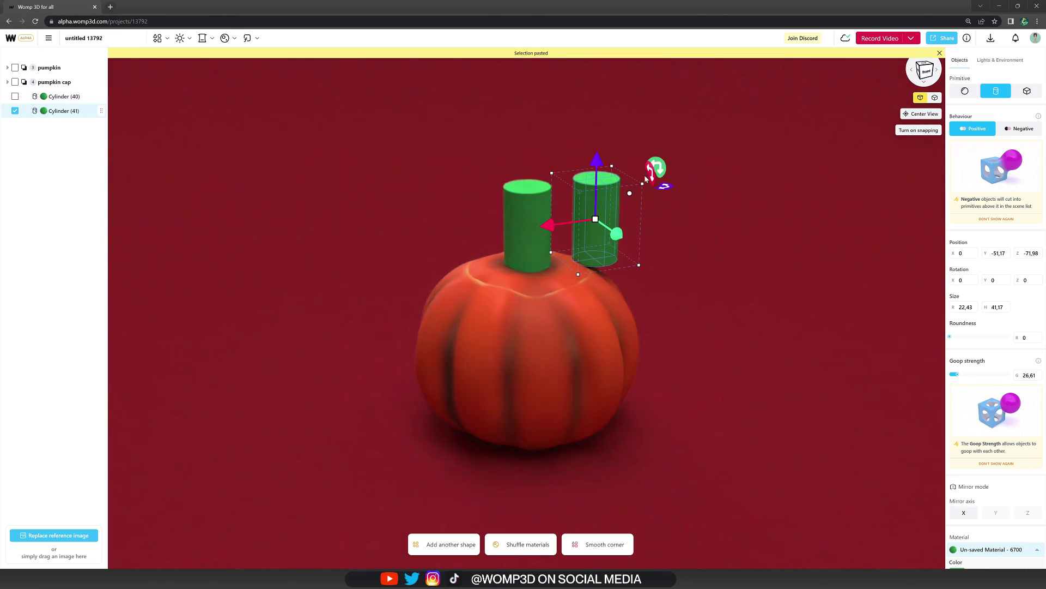
drag(657, 169, 699, 327)
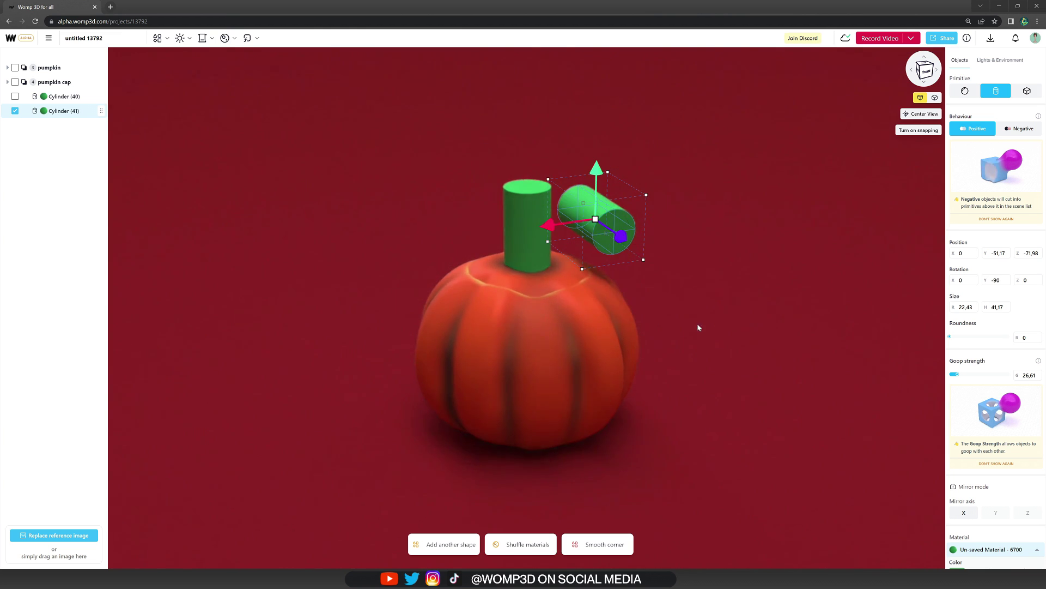
Make the rotated green copy negative and move it to about Y -52.04, Z -39.75 so it carves the stem's right side.
click(1020, 128)
drag(544, 226, 531, 227)
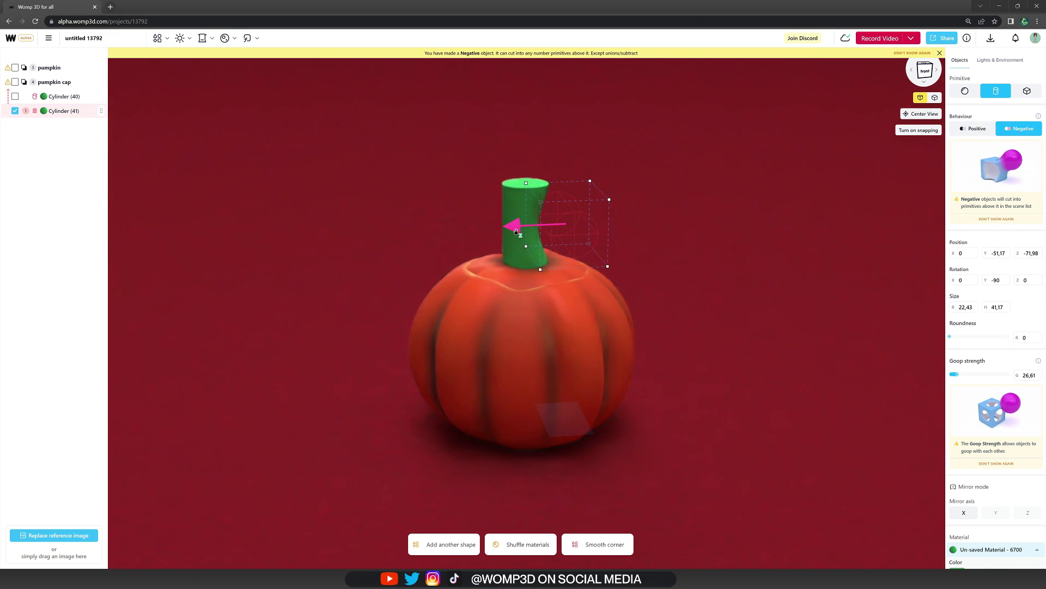
drag(569, 171, 569, 178)
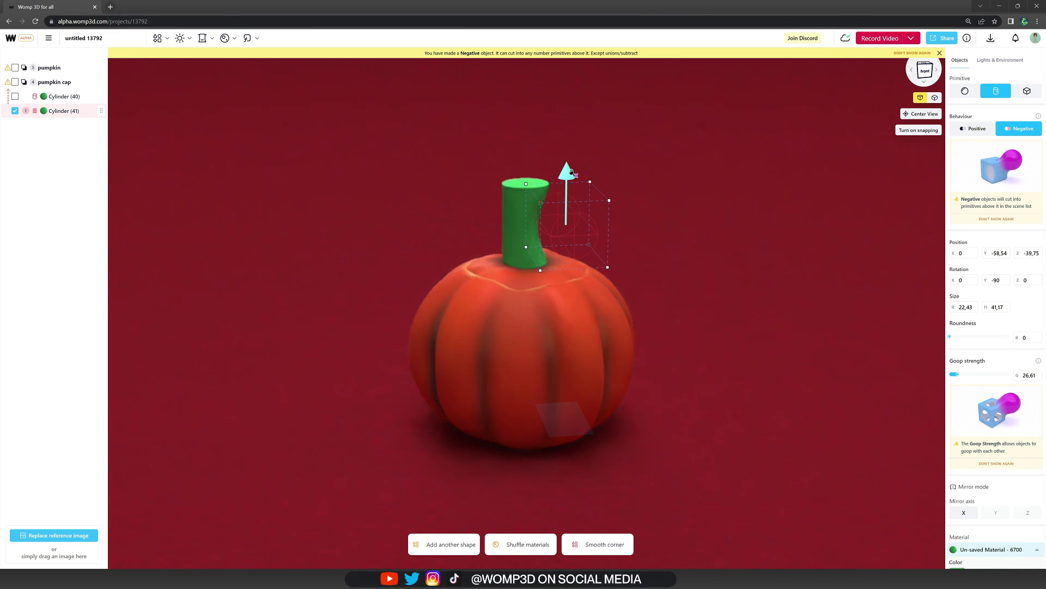
Set the roundness of the upright green stem cylinder to 26.
click(524, 200)
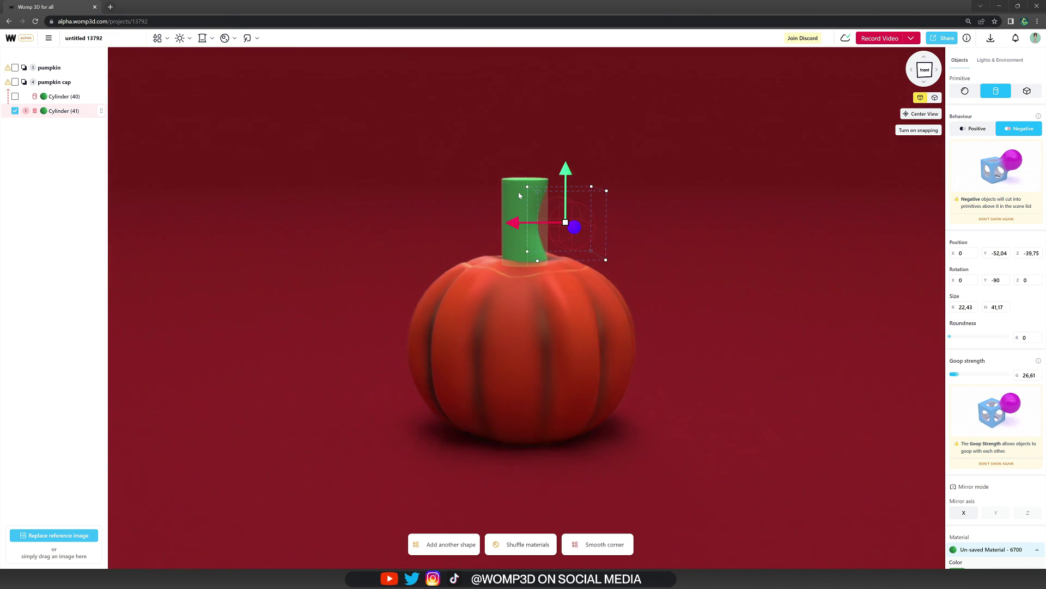
drag(950, 338, 967, 342)
click(224, 194)
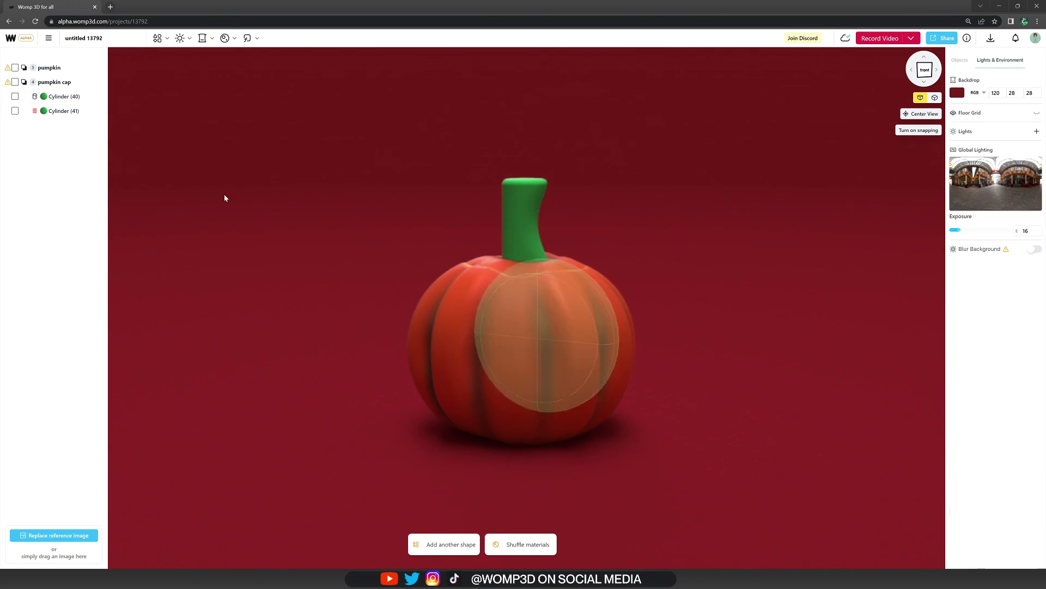
Duplicate the negative green cylinder and place the copy against the stem's upper left side, at Y about -21.35, to curve the stem.
click(64, 111)
key(ctrl+v)
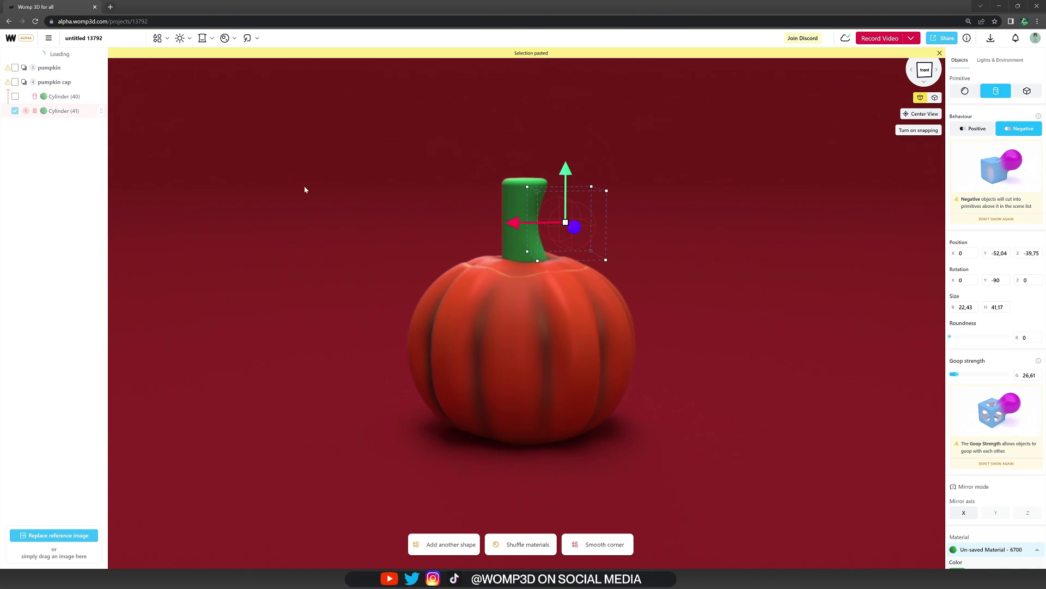
drag(515, 223, 429, 214)
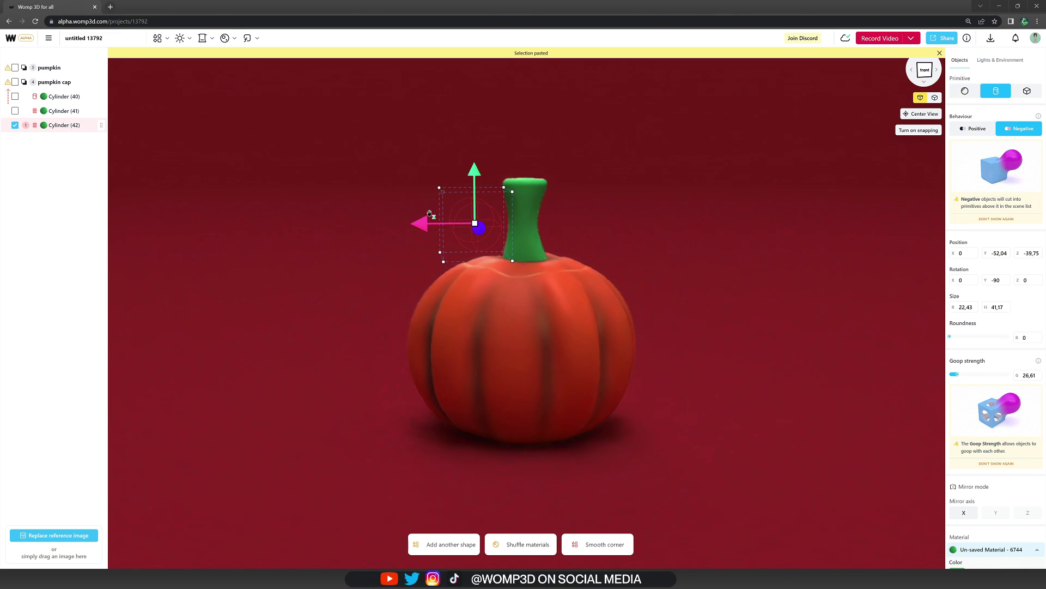
drag(475, 171, 475, 142)
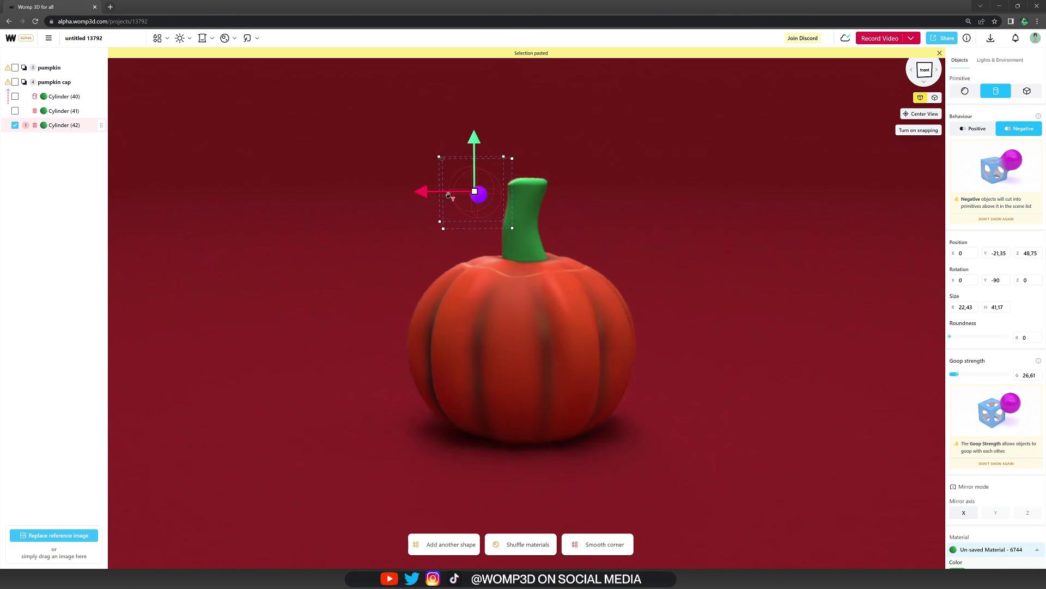
drag(423, 192, 429, 192)
click(718, 211)
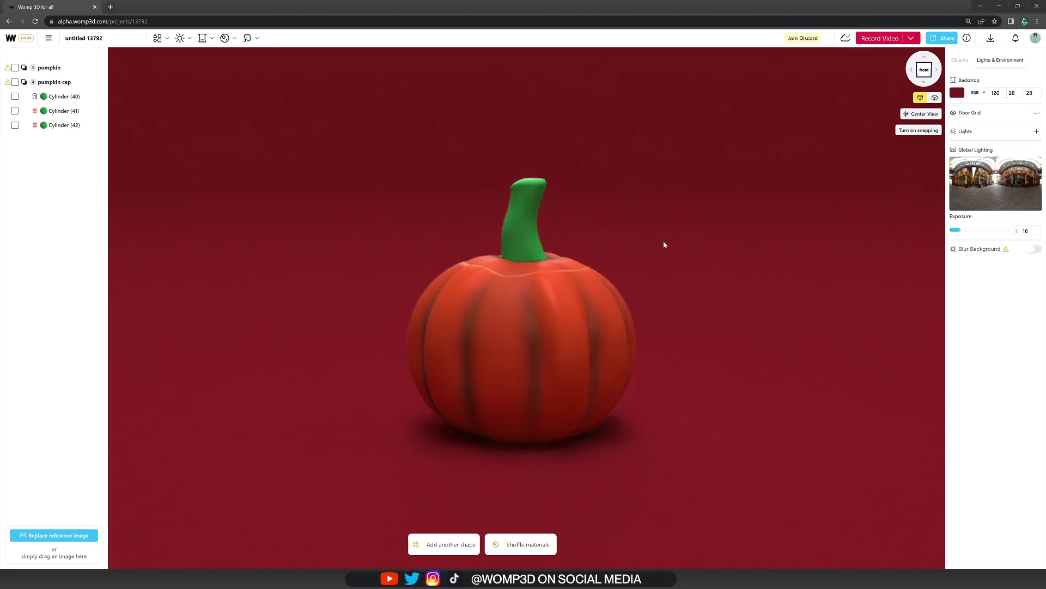
Paste a thin dark green negative cylinder, rotate it about 10.63° on Y with goop strength 9, and set it into the stem at X about -20.09.
key(ctrl+v)
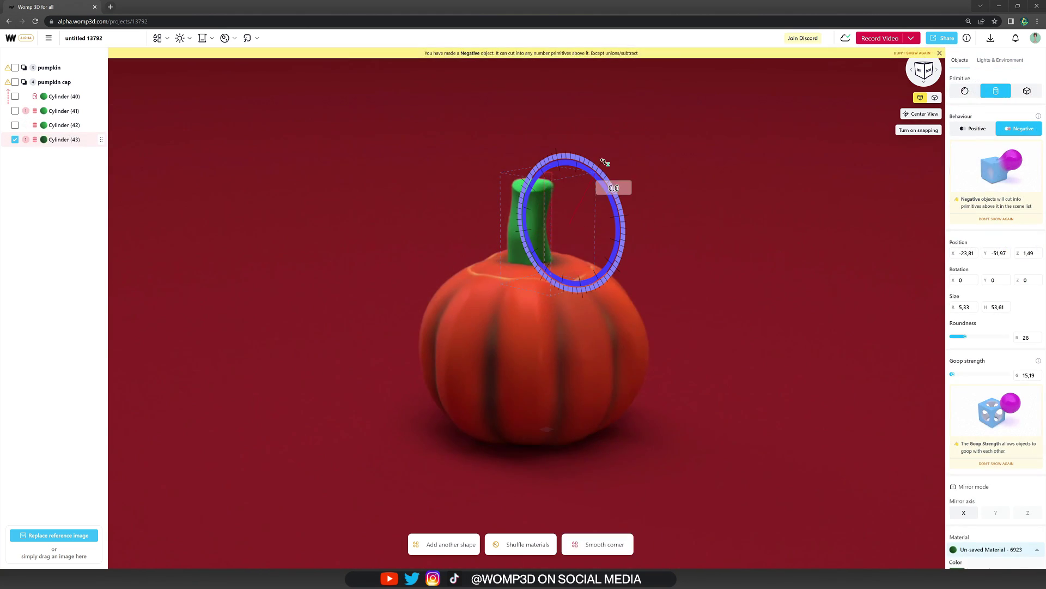
drag(590, 157, 589, 158)
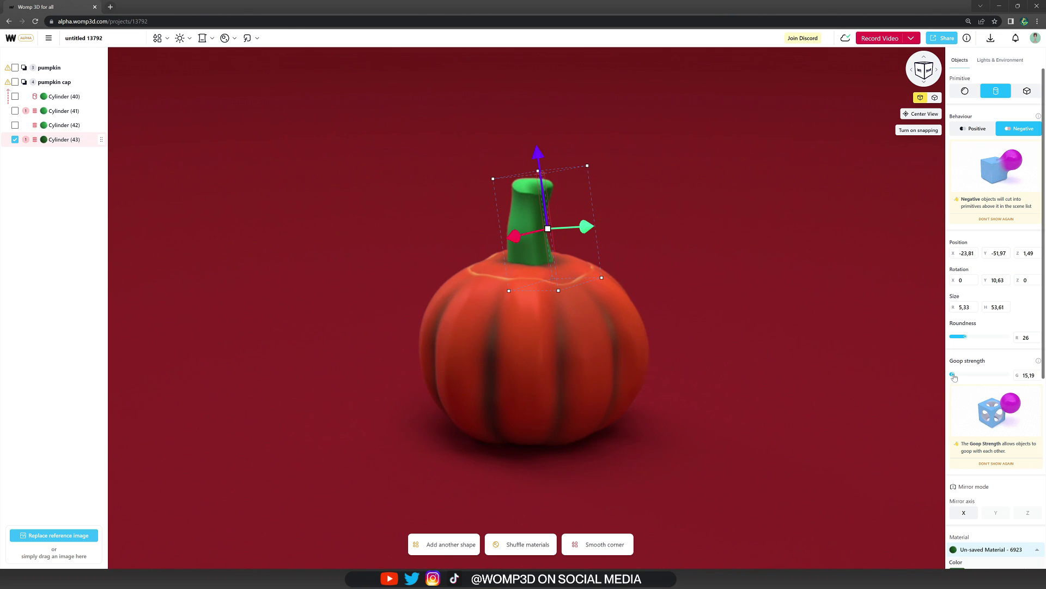
drag(954, 377, 952, 376)
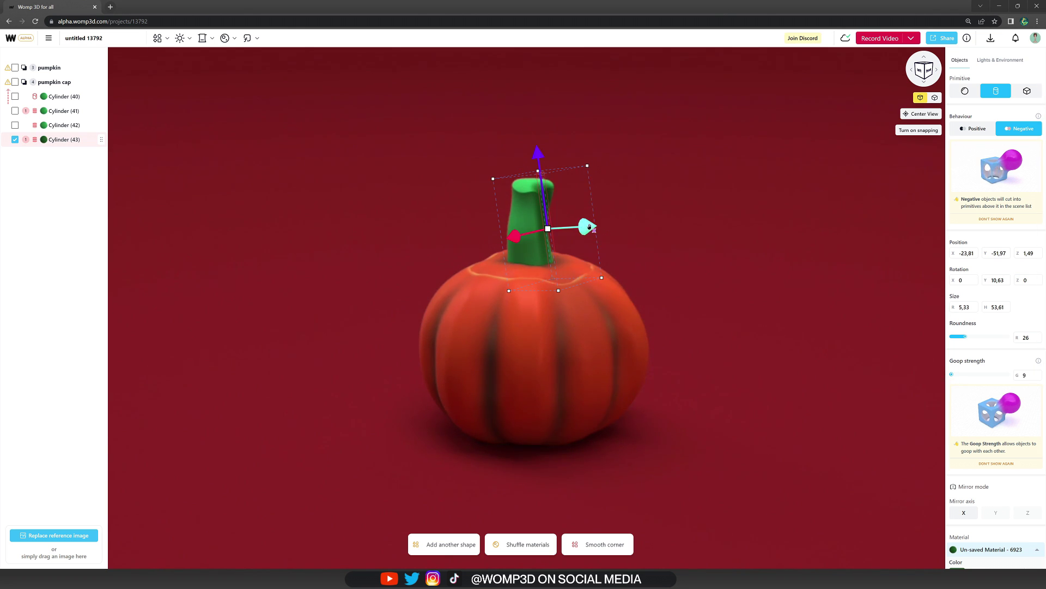
drag(590, 226, 585, 226)
click(695, 265)
drag(695, 265, 452, 250)
Move the thin dark negative cylinder to Z about 8.29 and tilt it to about 10.82° on Z along the stem.
click(90, 141)
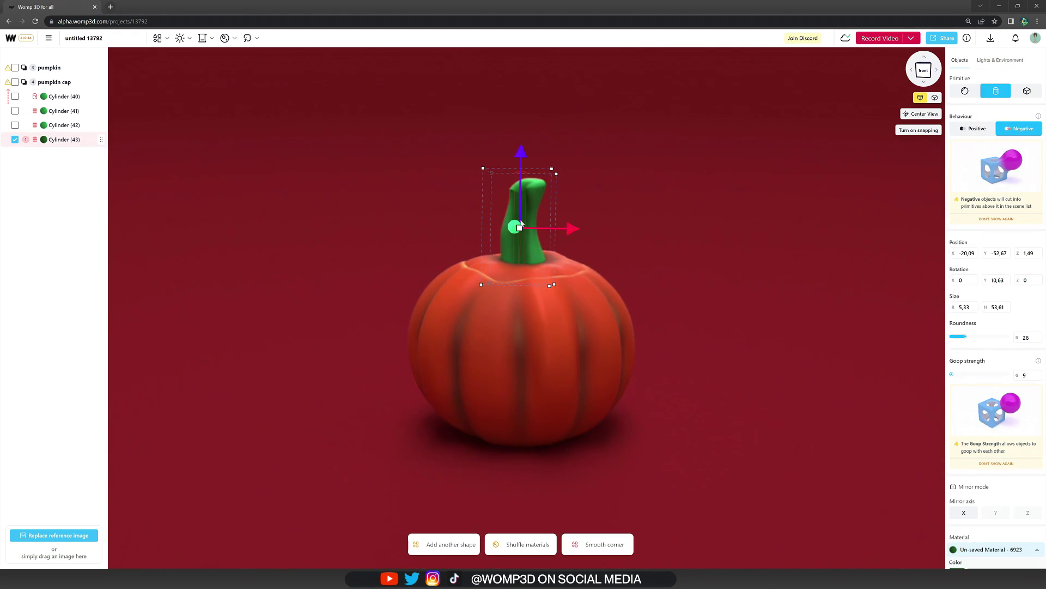
drag(566, 231, 560, 231)
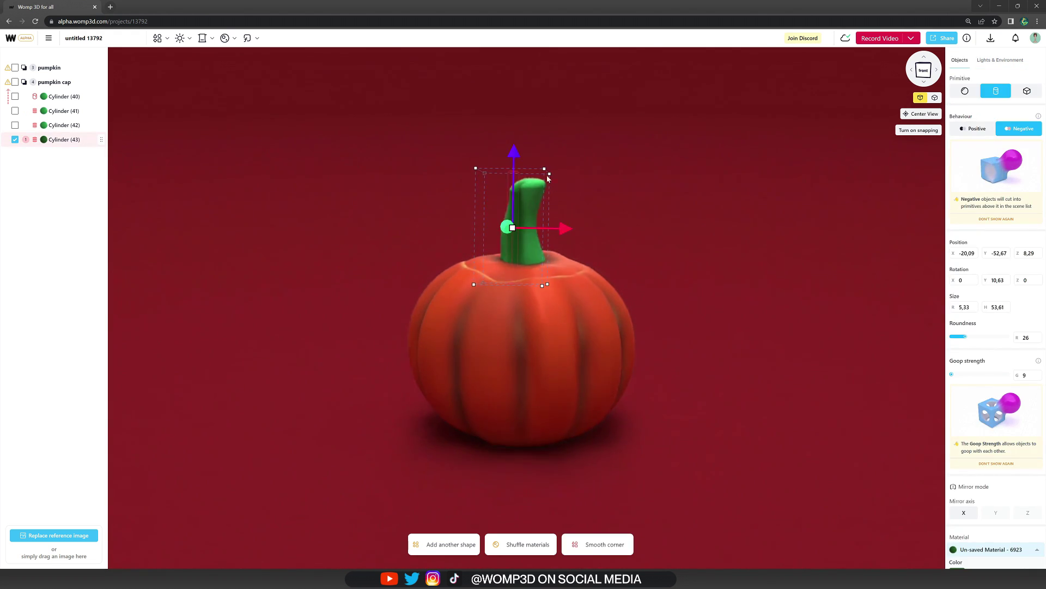
drag(557, 153, 567, 163)
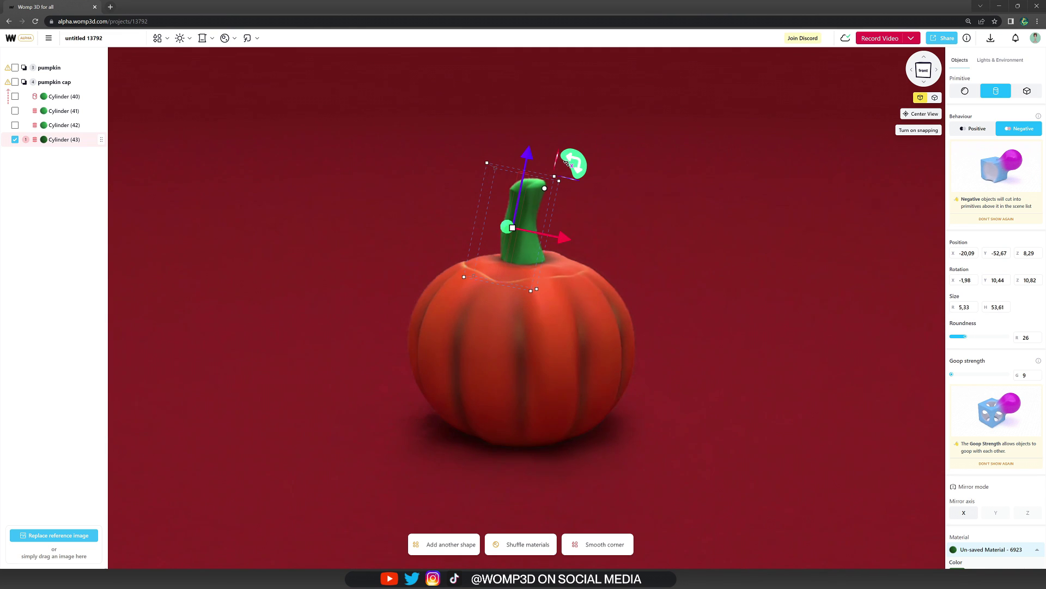
Duplicate the thin groove cylinder, tilt the copy to about 5.02° on Z, and cut a second groove at about X -16.63, Z -15.93.
key(ctrl+c)
key(ctrl+v)
drag(561, 240, 597, 244)
drag(601, 173, 590, 157)
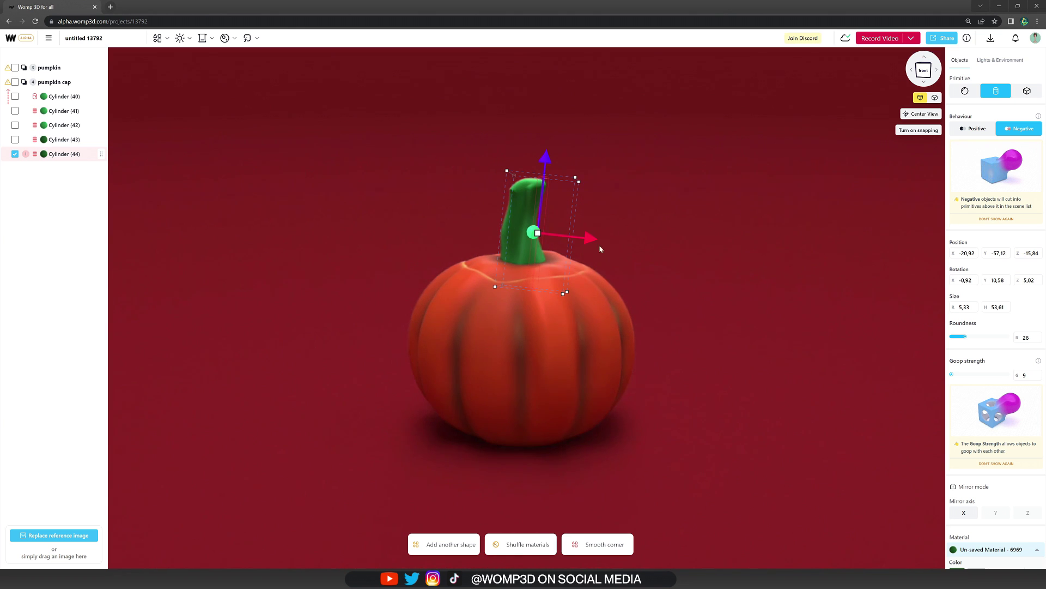
drag(600, 244, 489, 232)
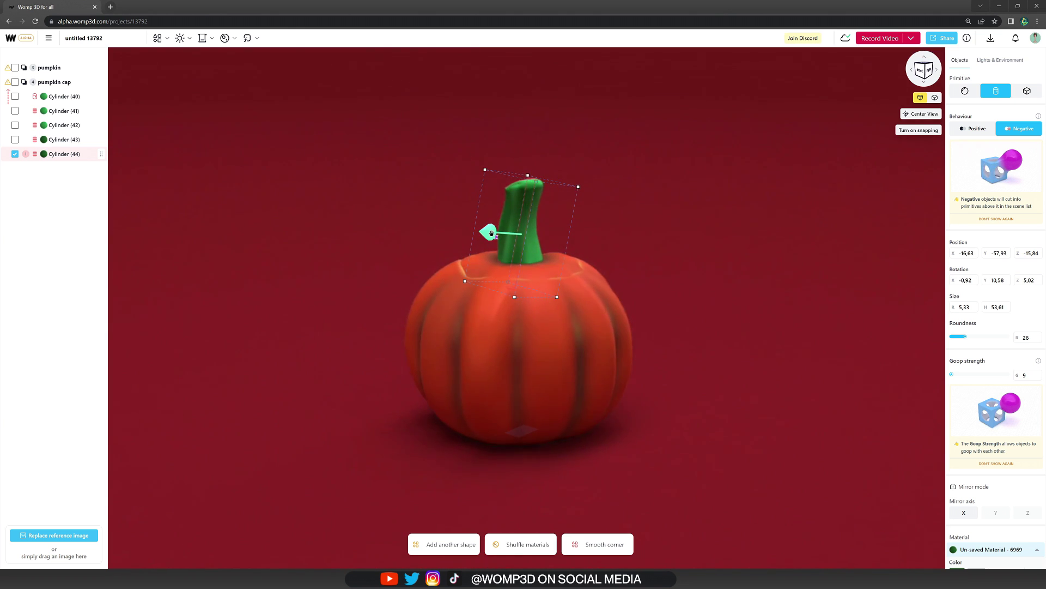
drag(806, 271, 768, 268)
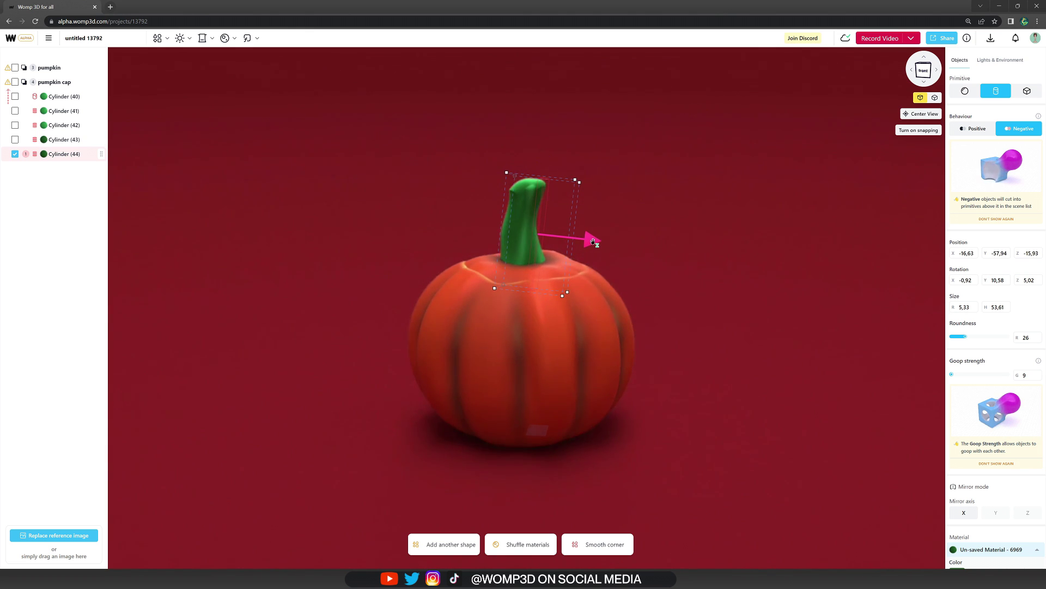
click(649, 244)
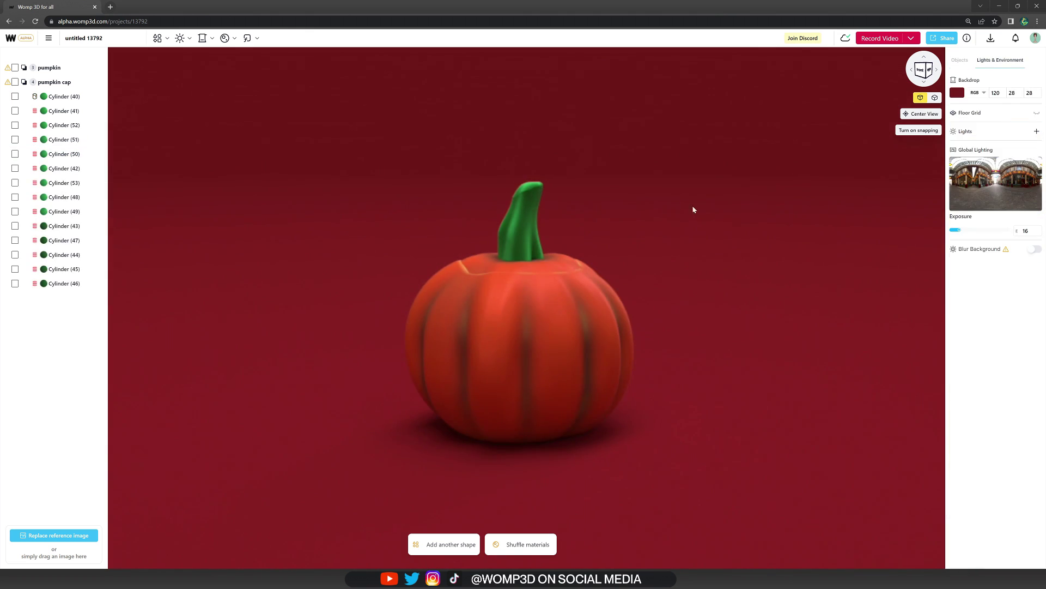
Union all the green stem cylinders, Cylinder (40) through Cylinder (46), and name the group "top".
click(61, 97)
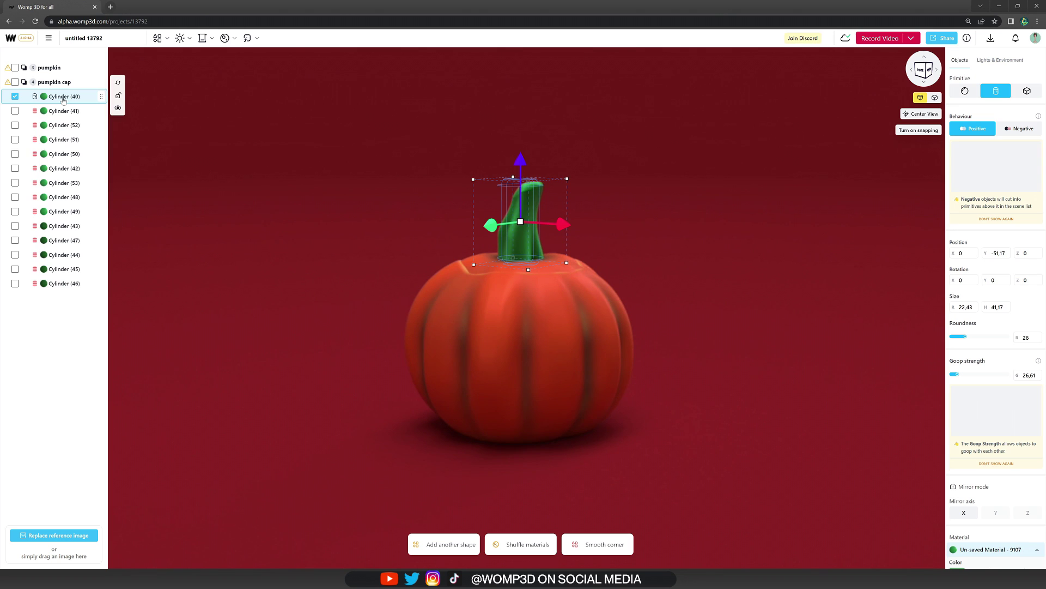
shift+click(75, 283)
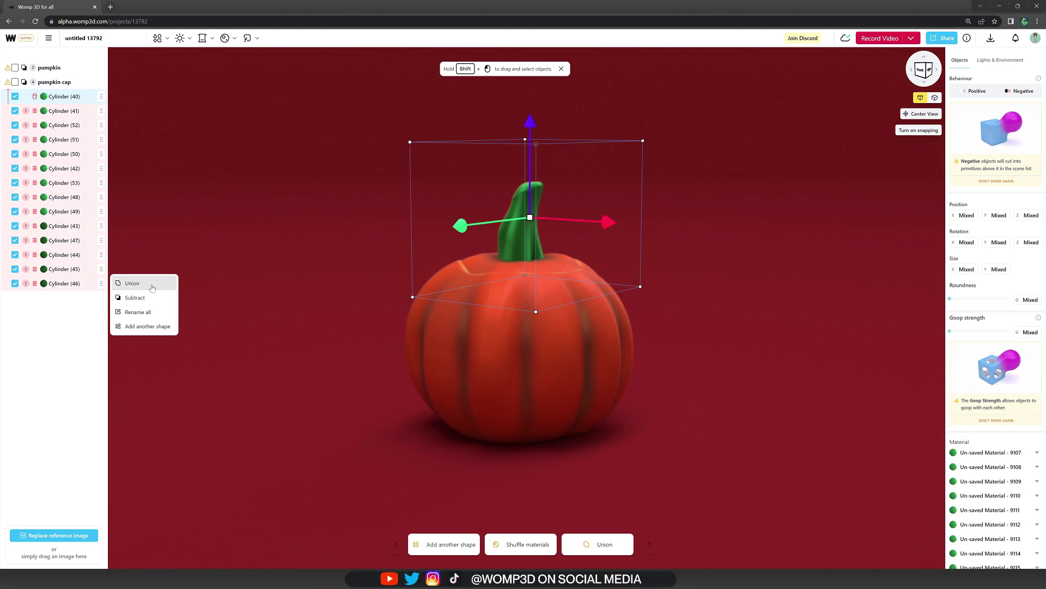
click(152, 290)
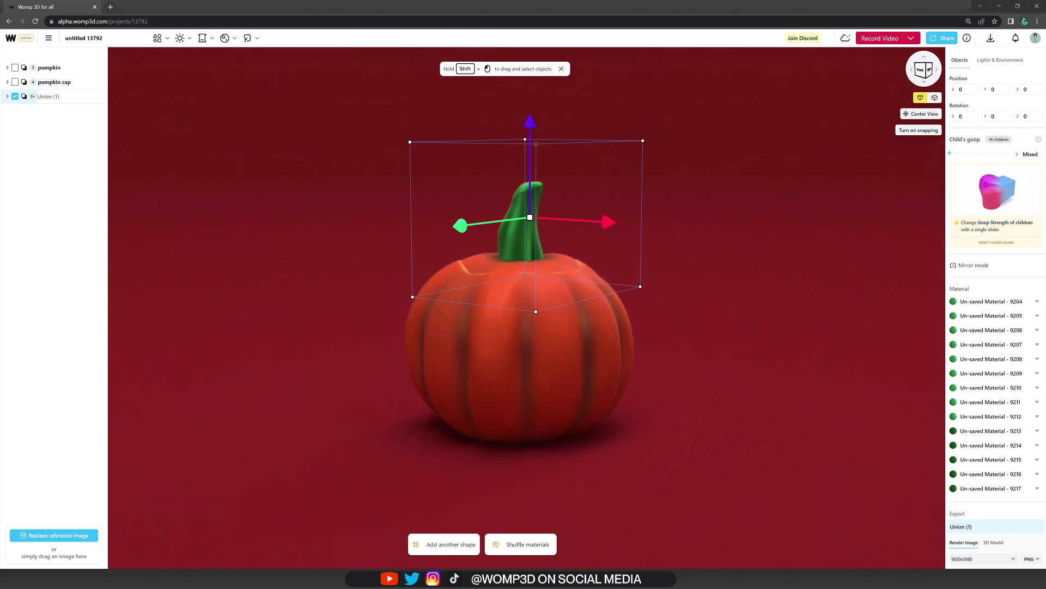
key(Return)
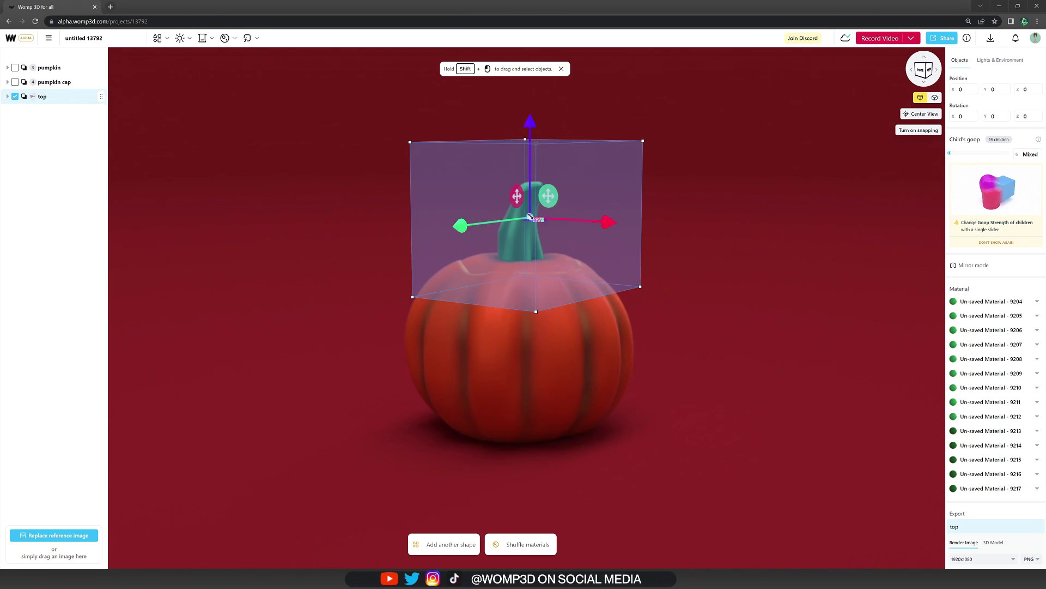
Shrink the "top" stem group slightly, lower it onto the cap at Y about -0.31, and rotate it about -1.31° on Y and -5.77° on Z.
drag(524, 215, 529, 217)
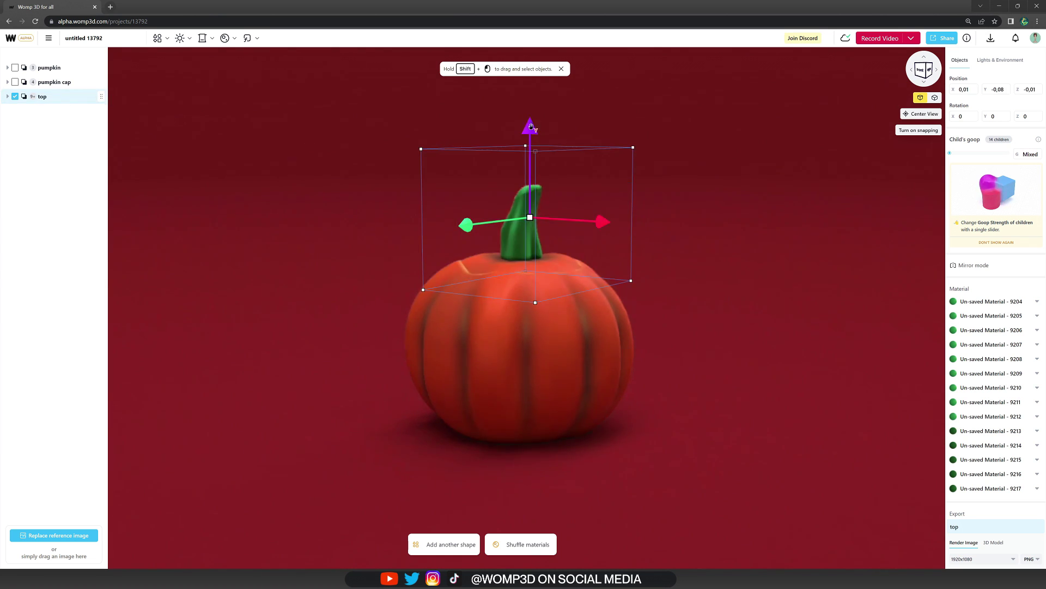
drag(531, 126, 539, 140)
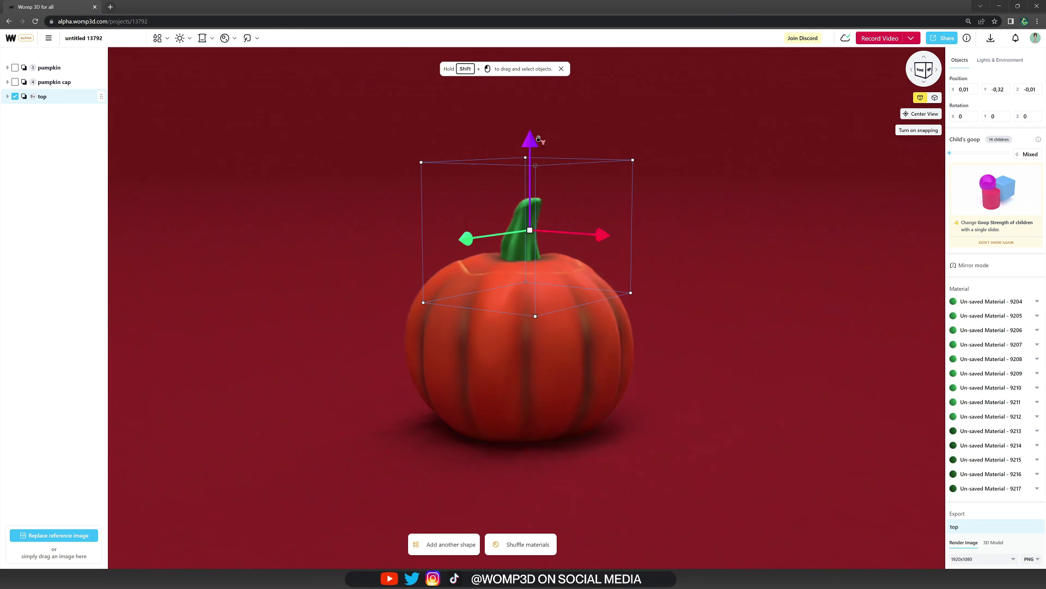
drag(647, 145, 652, 158)
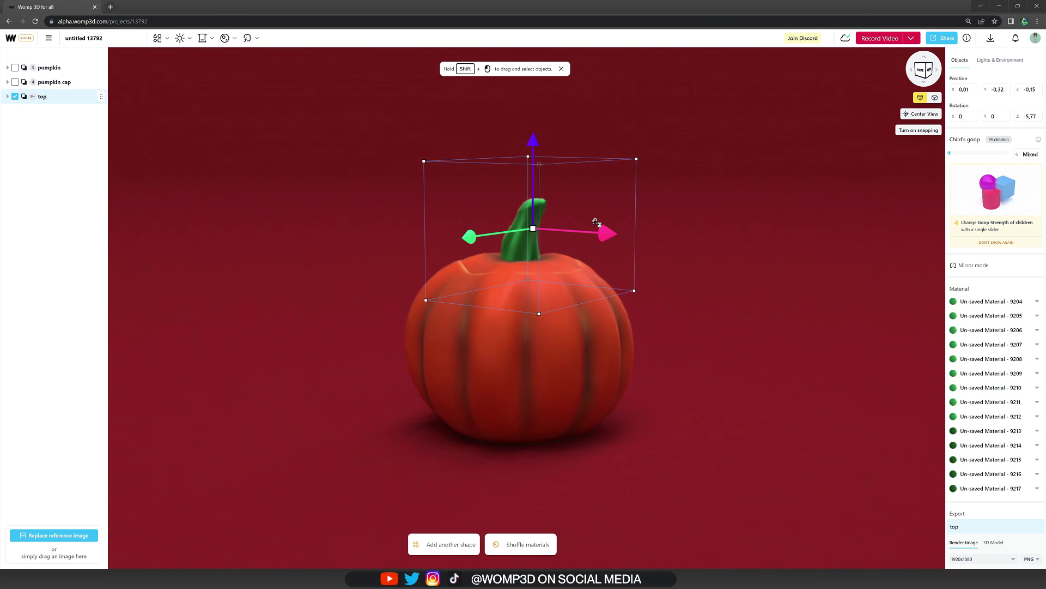
drag(538, 143, 551, 143)
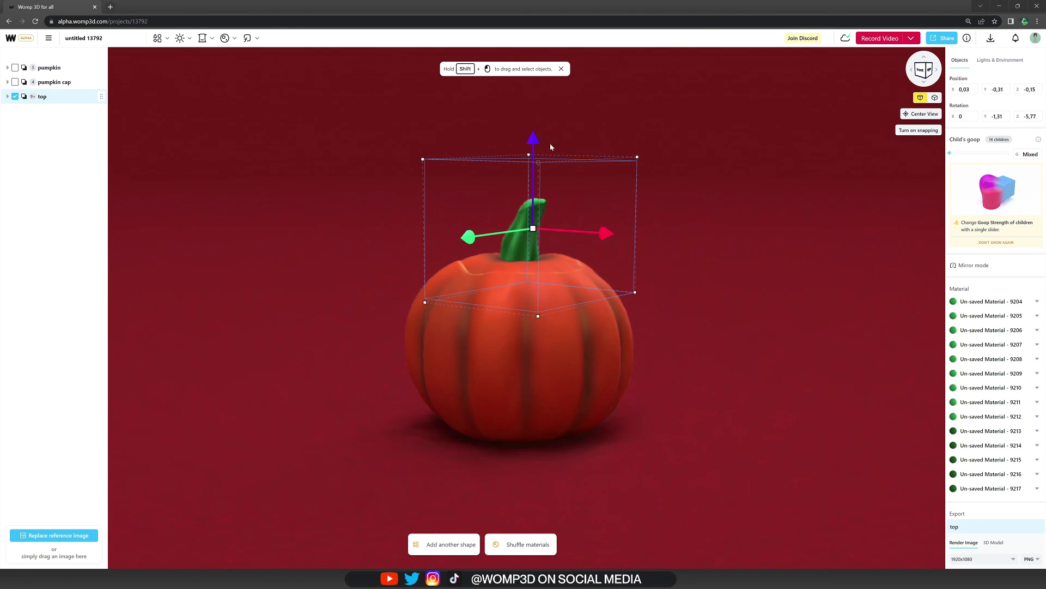
Place an X-mirrored 29.41 cube at about X 53.98, Y -156, Z -98.2 in the pumpkin group and make it negative.
click(713, 197)
drag(689, 292, 752, 278)
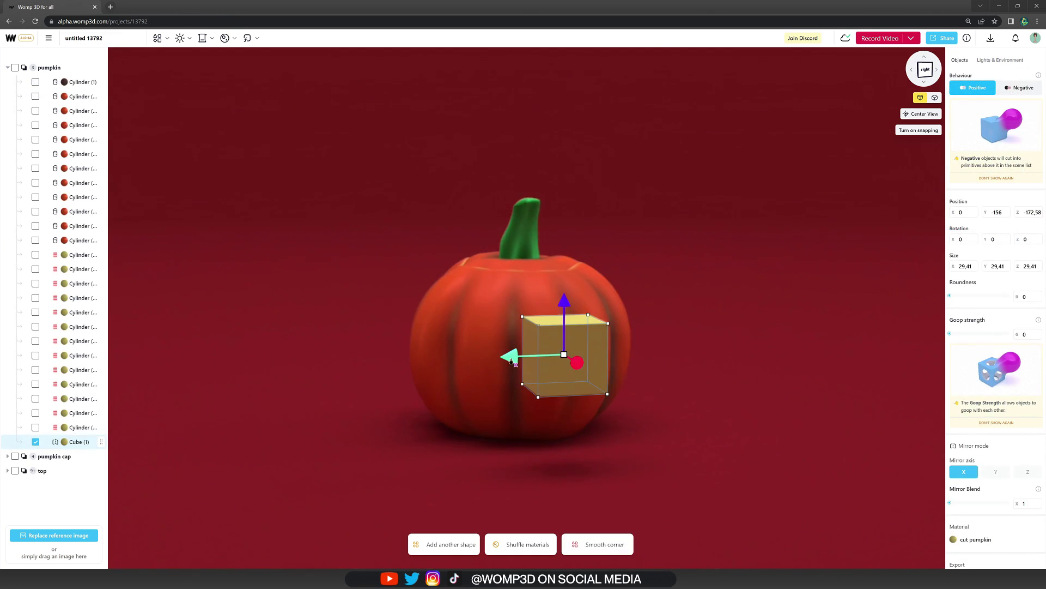
drag(577, 360, 699, 404)
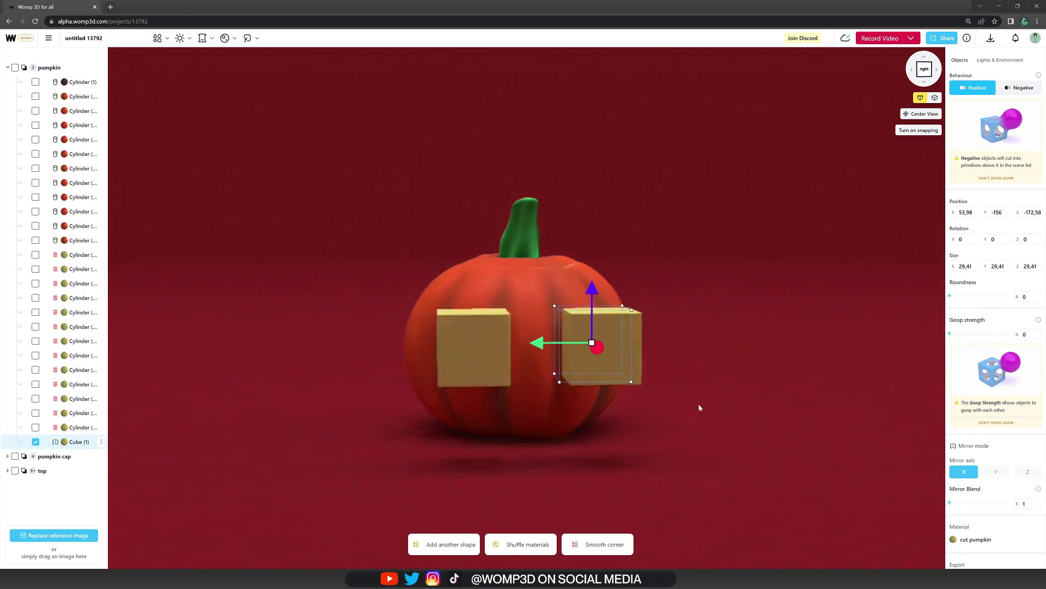
drag(595, 348, 583, 336)
click(1027, 86)
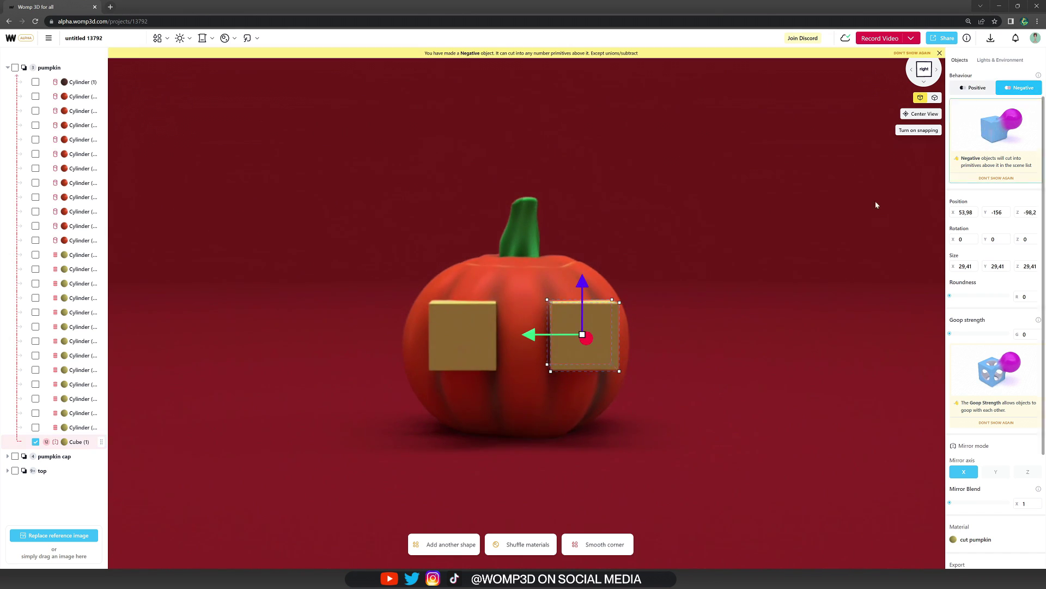
Shrink the negative cube to 21.71, rotate it -31.54° on Y, and move it to about X -15, Z -107.57 to cut the nose.
drag(680, 343, 559, 325)
drag(732, 354, 582, 339)
drag(579, 286, 555, 324)
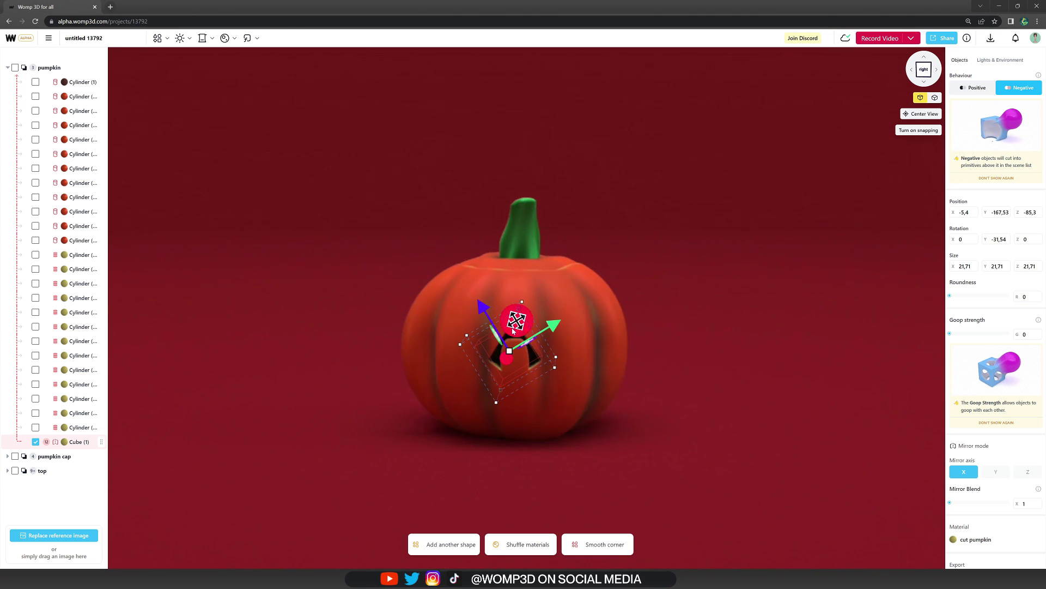
drag(507, 357, 505, 363)
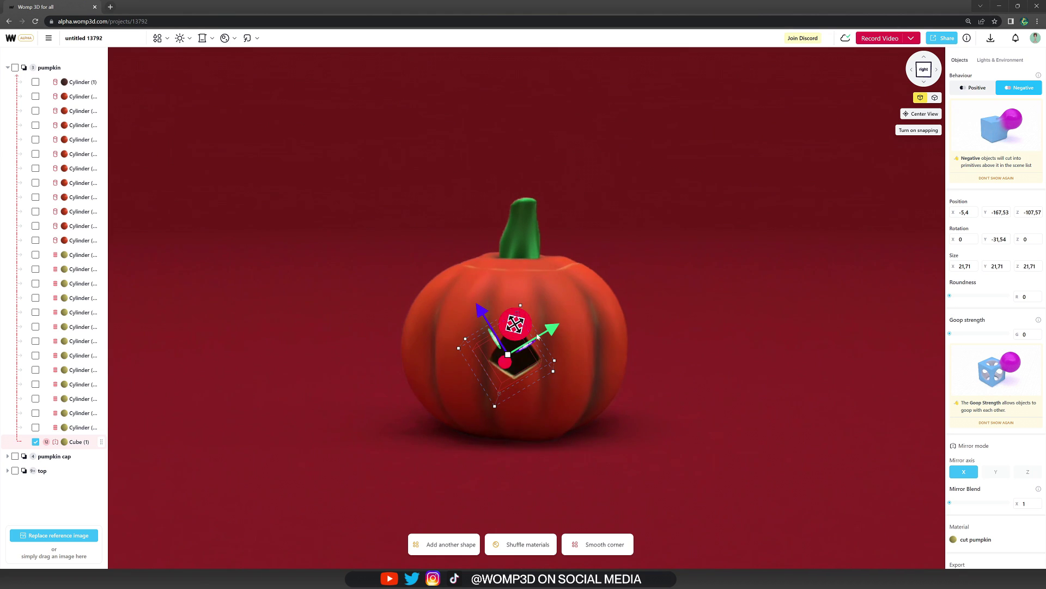
drag(554, 332, 545, 345)
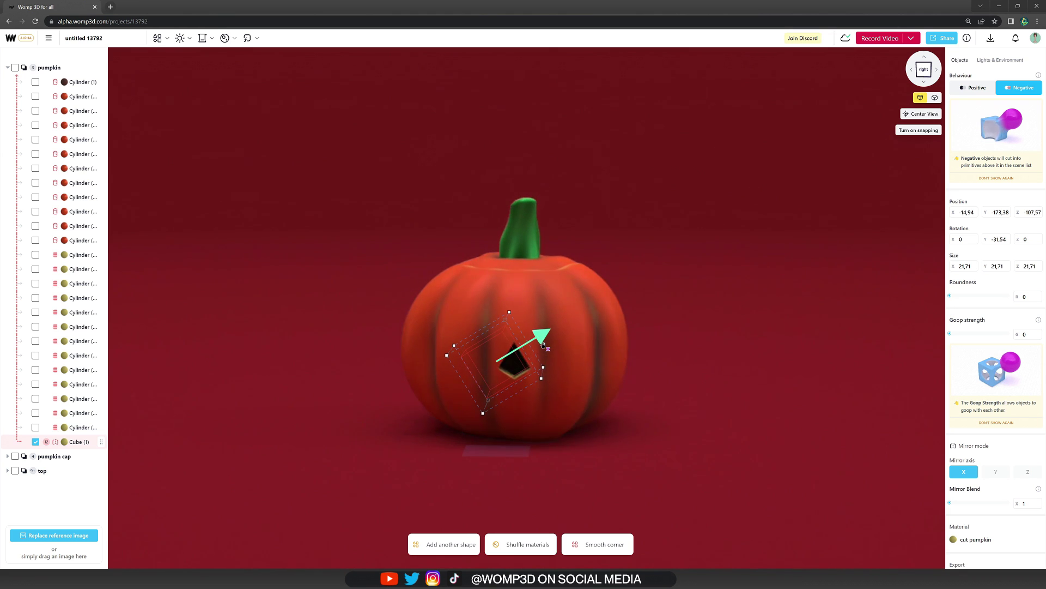
click(705, 349)
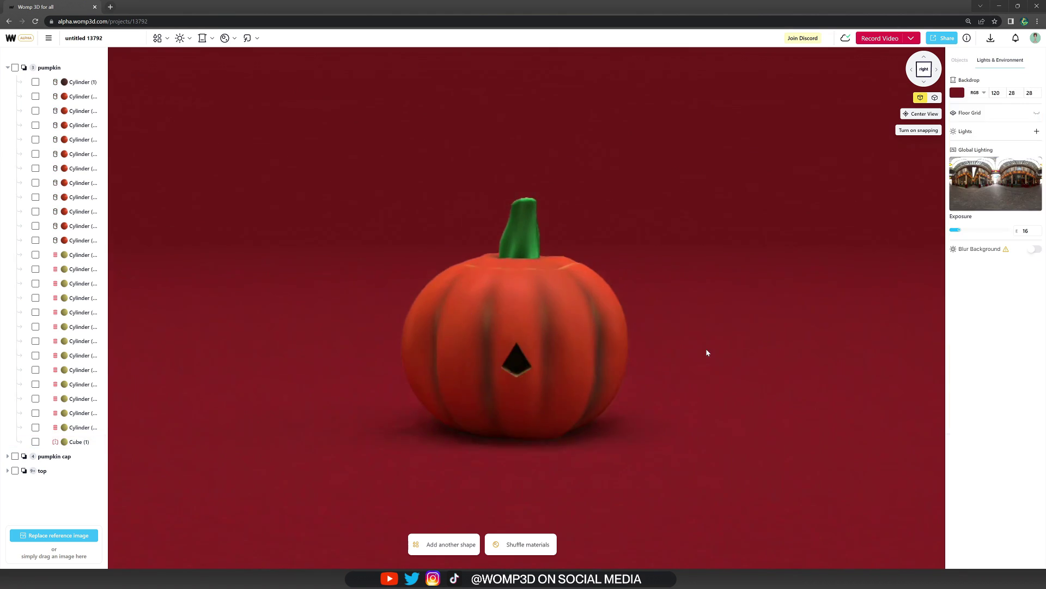
Duplicate the nose cube, reduce its Y size to 11.08, and move it to about X 54.45, Y -143.27, Z -77.75 to cut mirrored eyes.
click(77, 441)
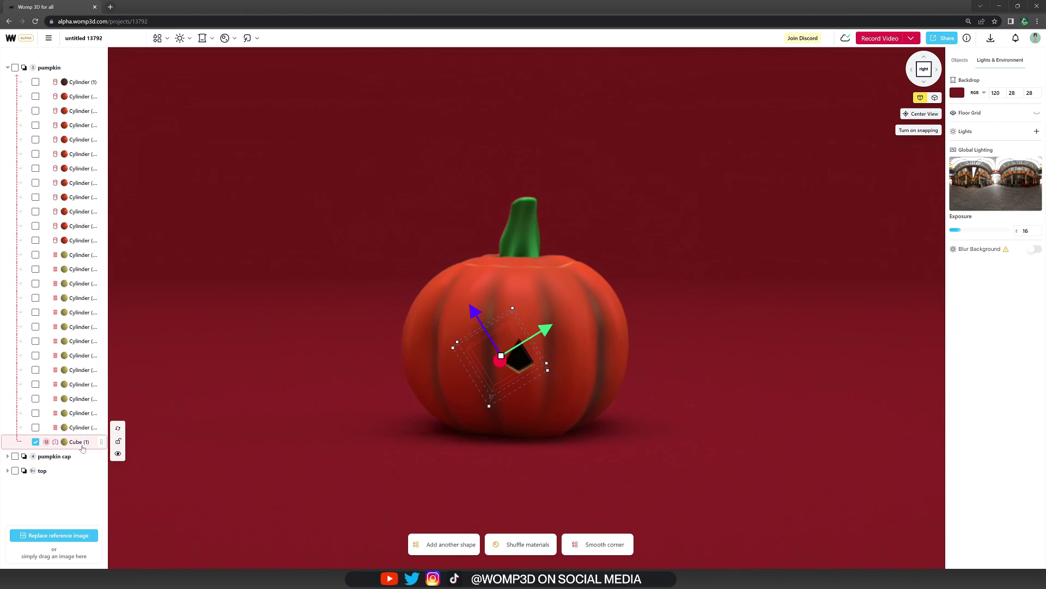
key(ctrl+c)
key(ctrl+v)
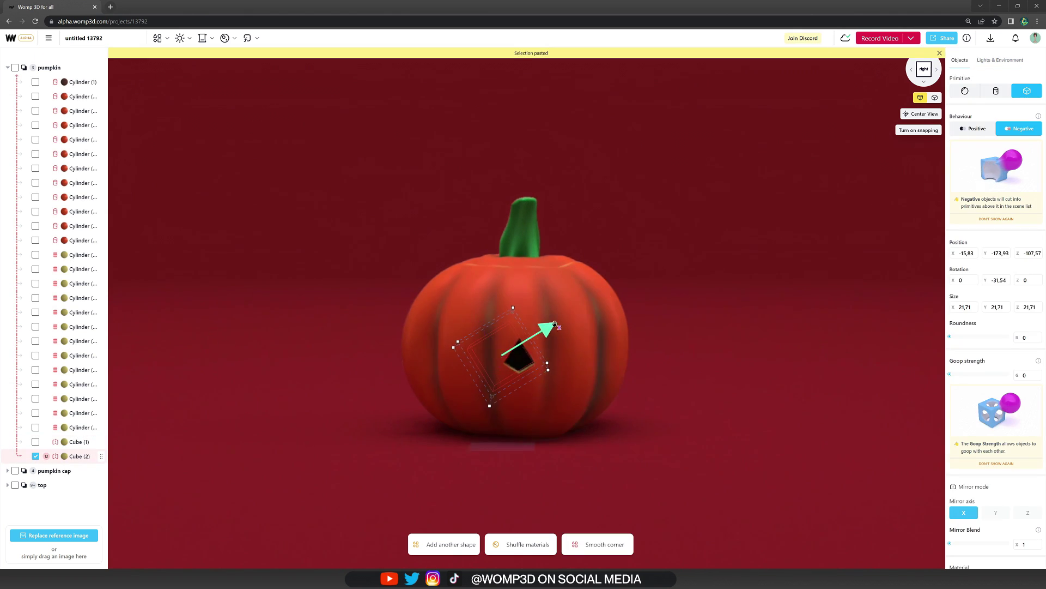
drag(545, 330, 579, 324)
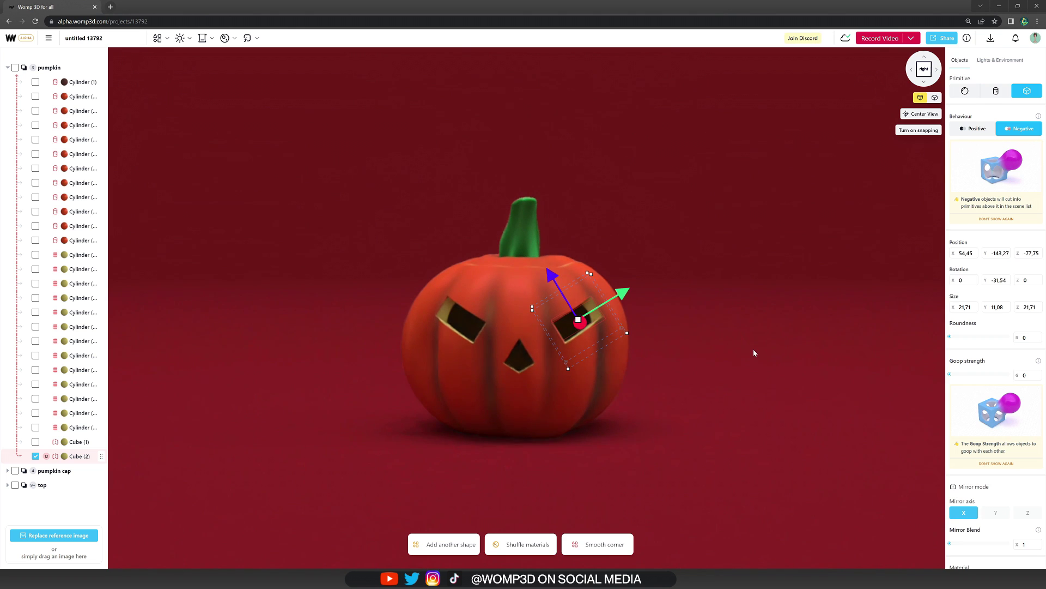
click(646, 370)
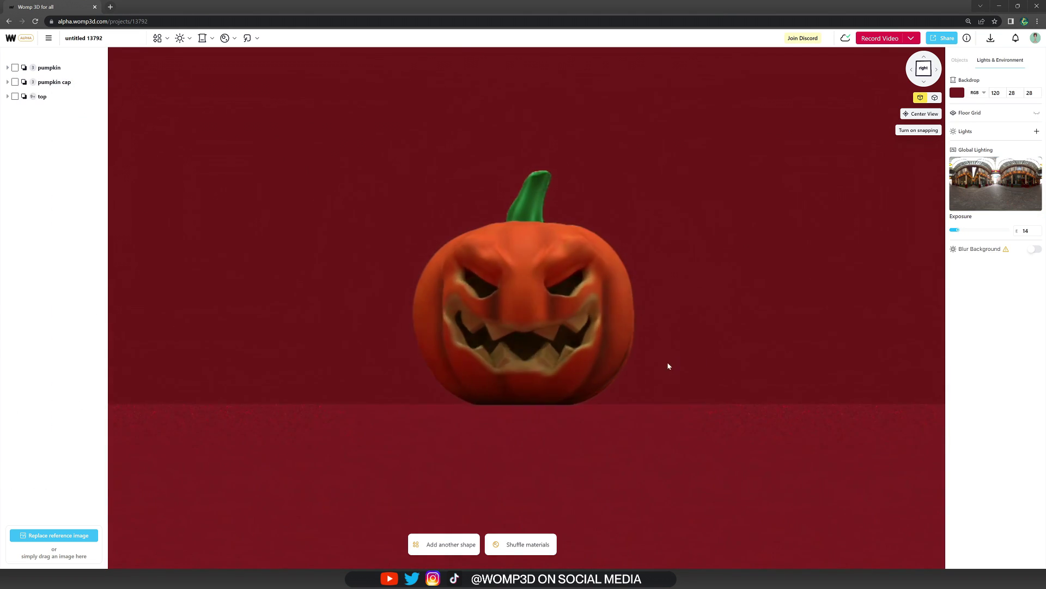
Check the carved pumpkin from all sides and lower the global lighting exposure to 4.
drag(667, 363, 415, 437)
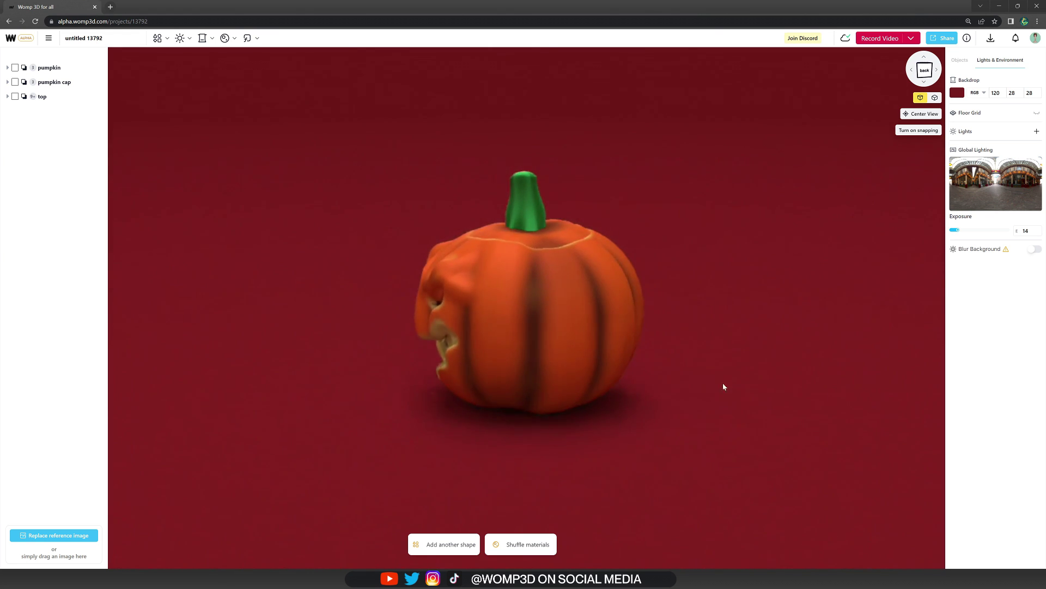
drag(724, 386, 502, 397)
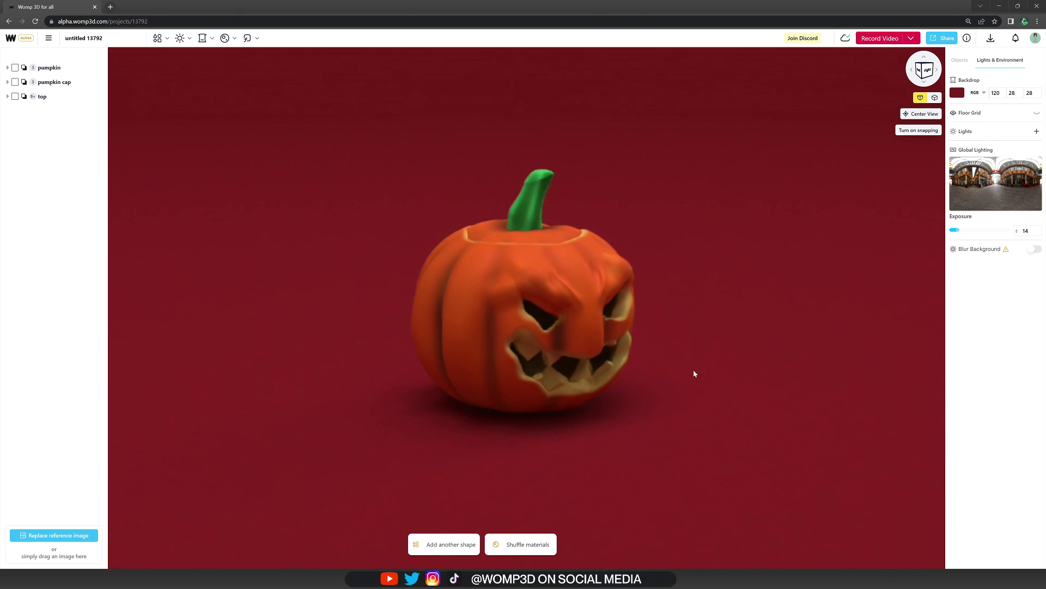
drag(694, 374, 571, 321)
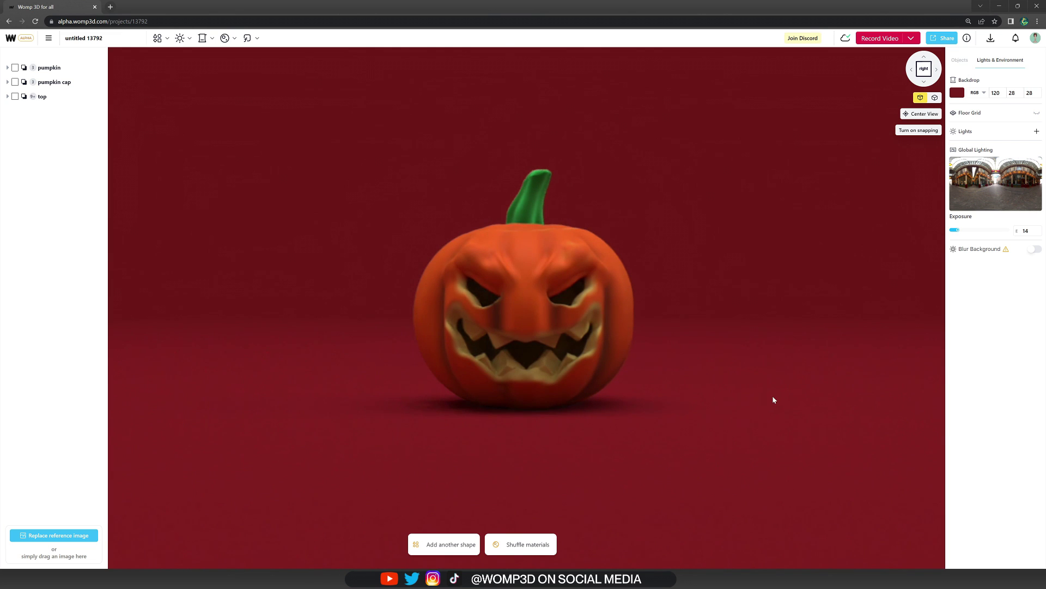
drag(959, 232, 953, 232)
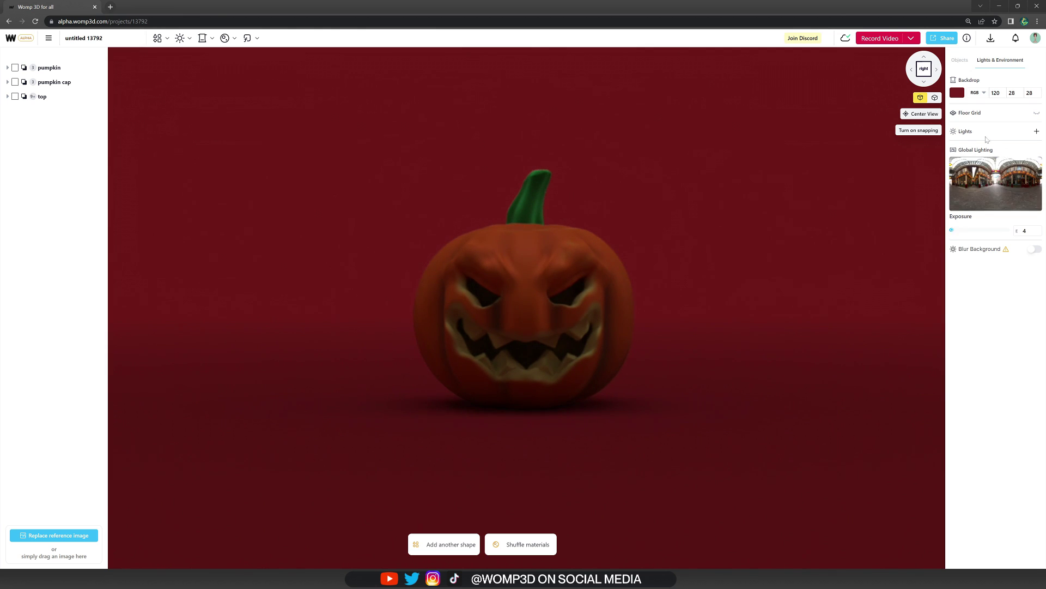
Add a spherical light and lower it inside the hollow pumpkin to about Y -2.83.
click(180, 39)
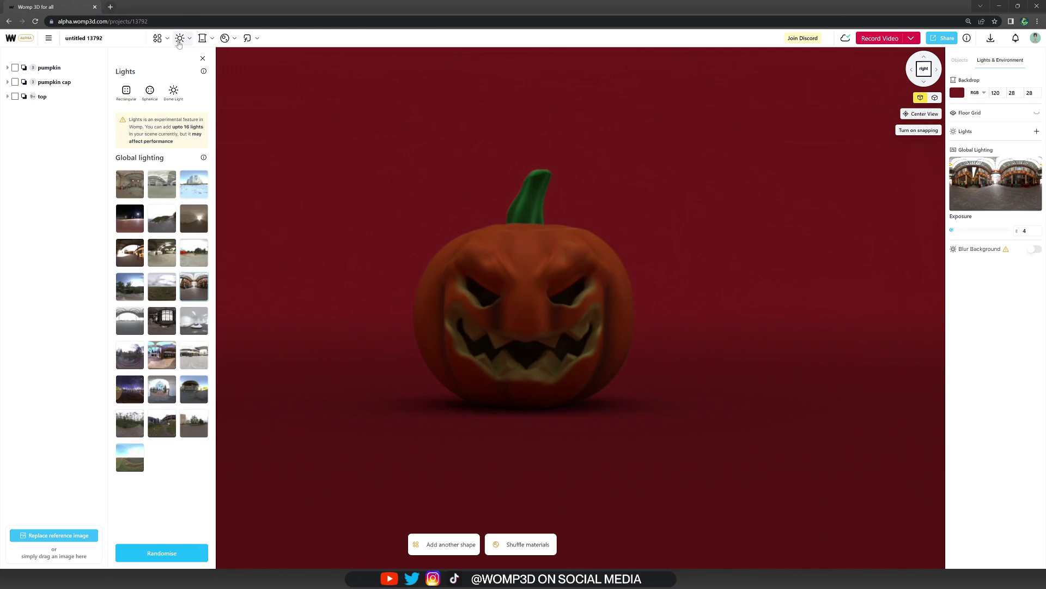
click(149, 92)
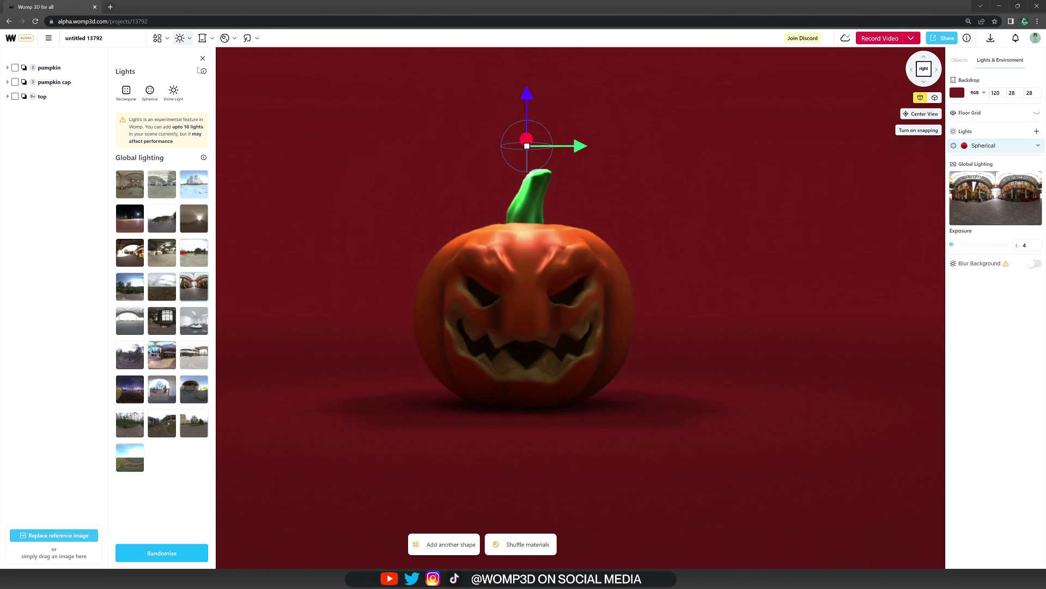
click(202, 59)
drag(530, 92, 534, 240)
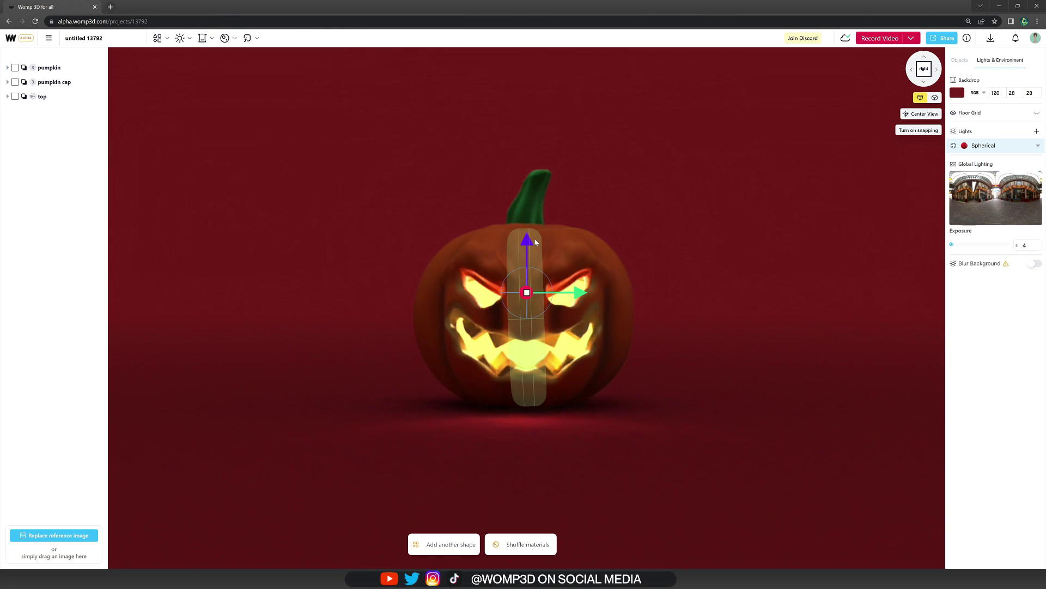
Colour the spherical light orange, RGB 247, 109, 29, and set its luminance to 75.
click(995, 147)
click(958, 201)
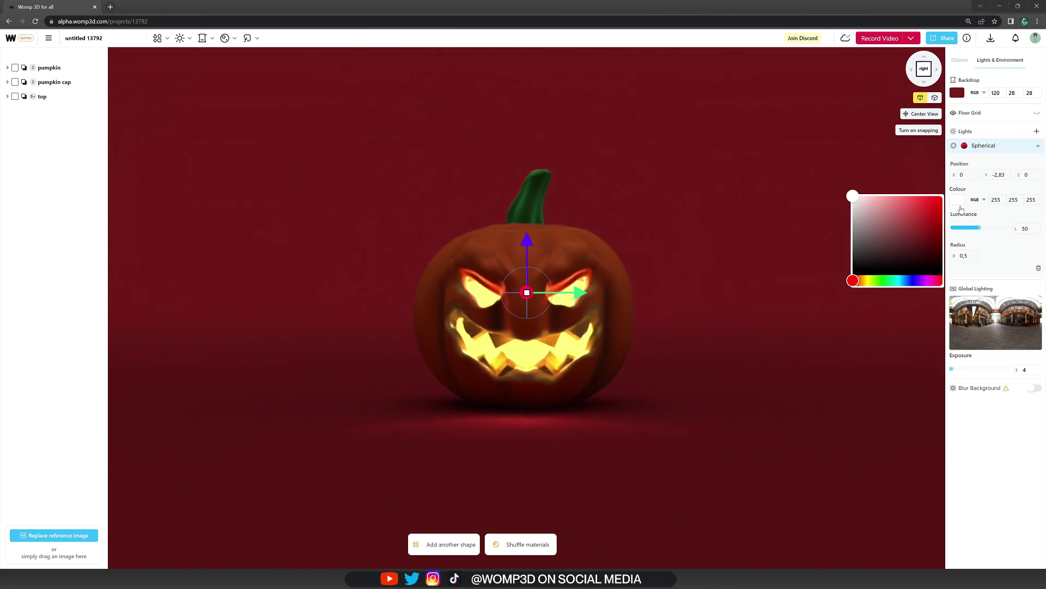
drag(865, 280, 859, 285)
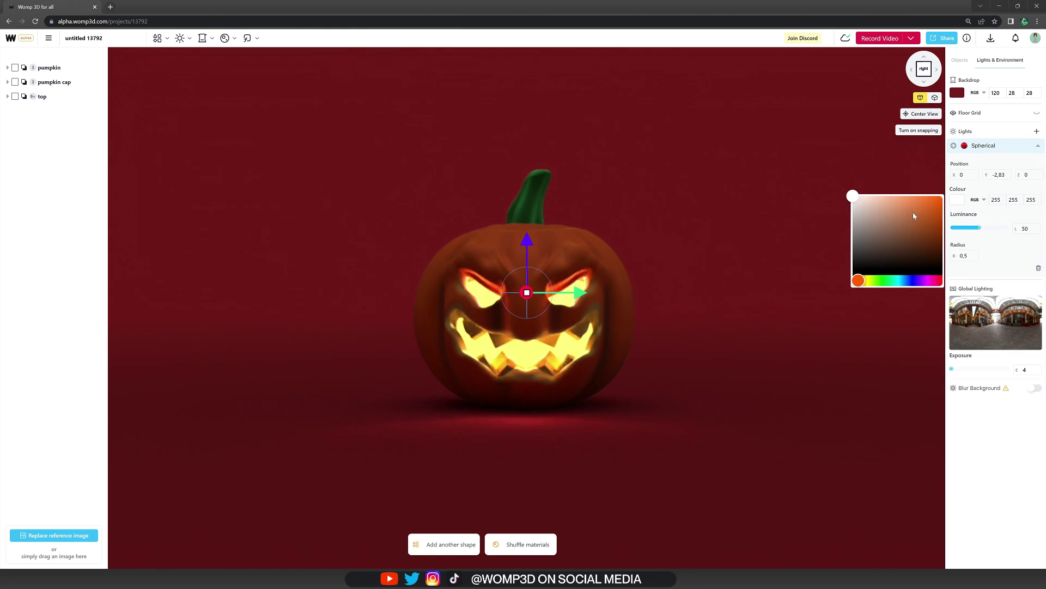
click(931, 203)
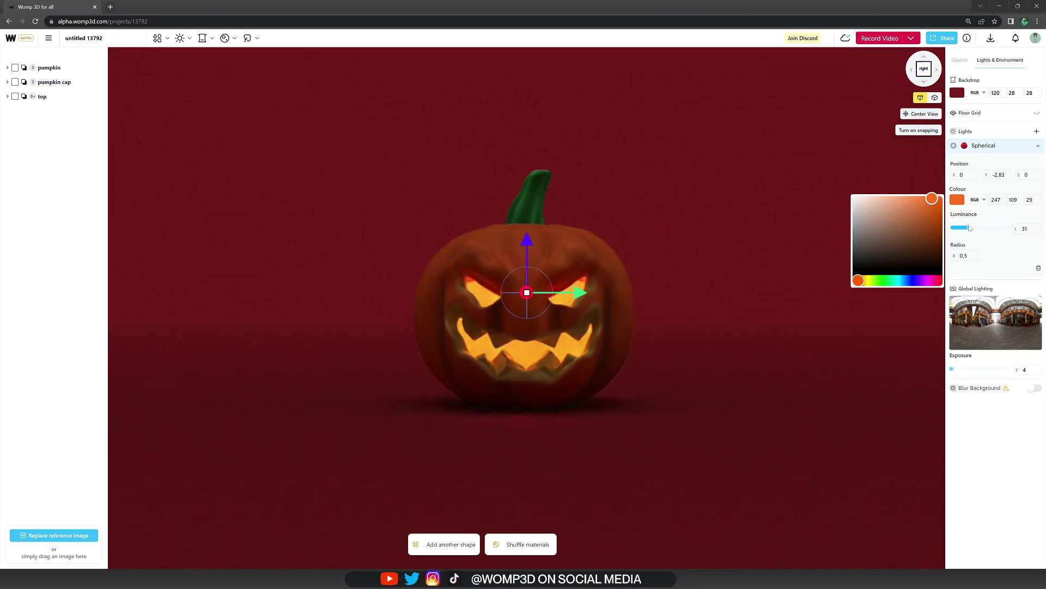
drag(981, 230, 994, 230)
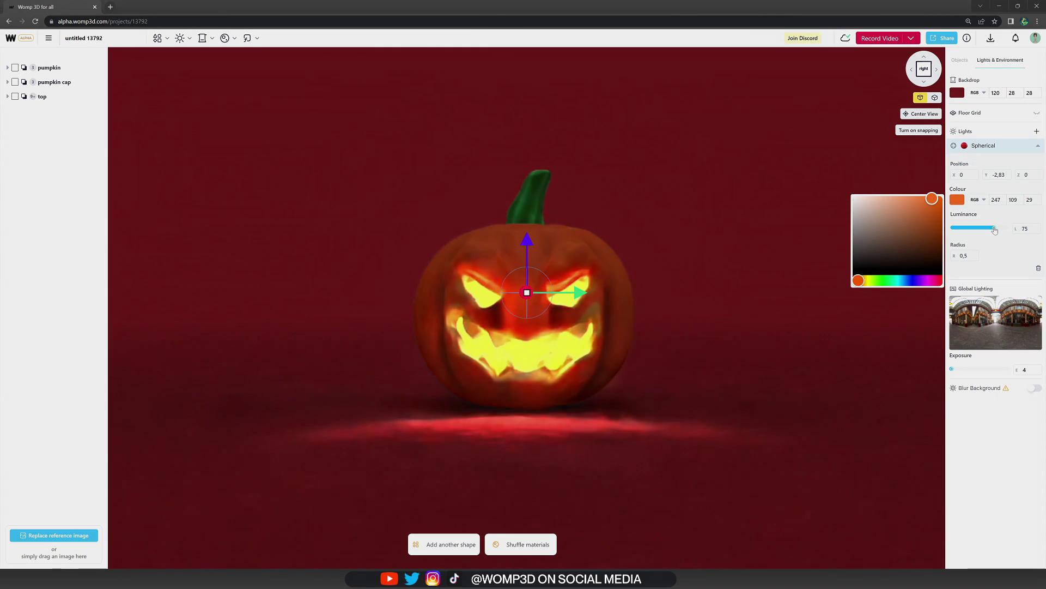